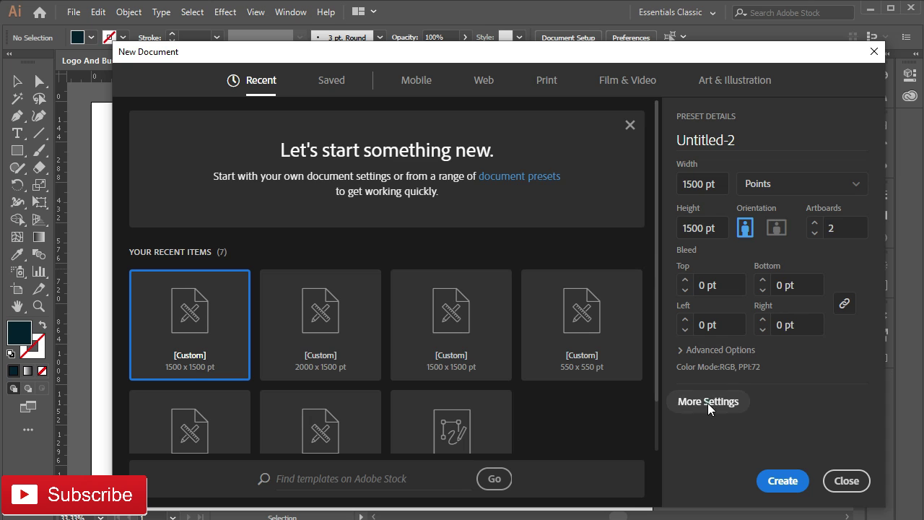
- Name the new document Business Card Design, in inches, sized 3.5 × 2 in
left_click(706, 403)
type("Business Card Design")
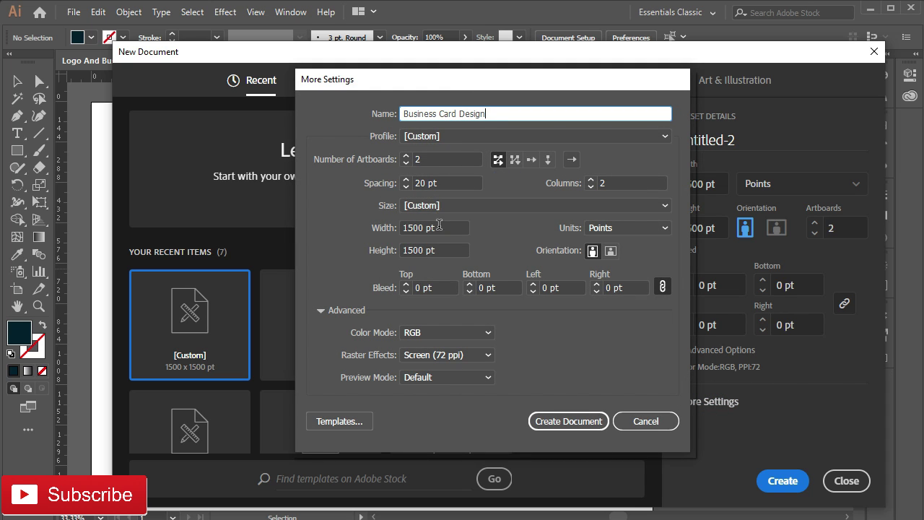
left_click(656, 229)
left_click(640, 279)
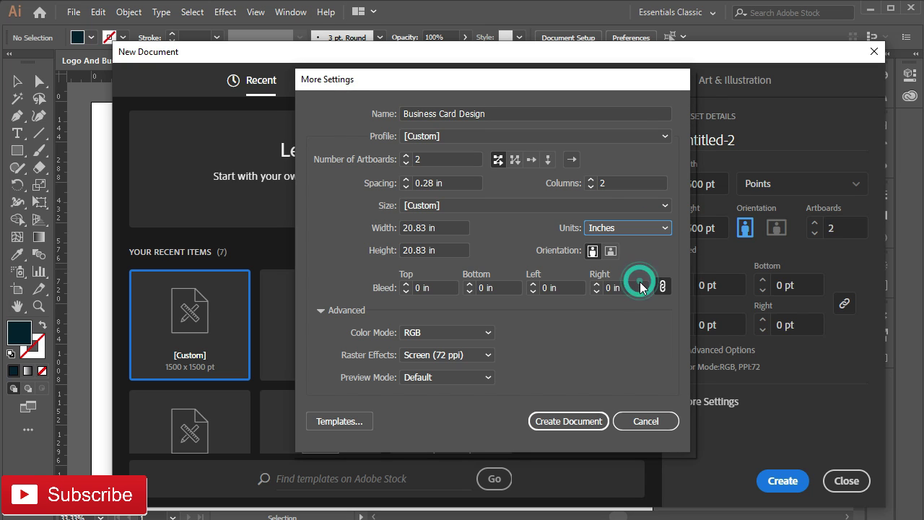
left_click(448, 228)
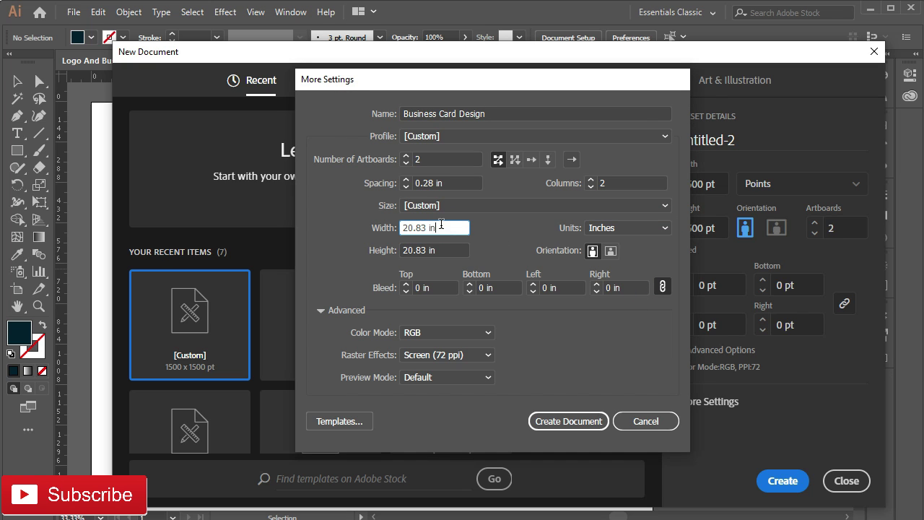
type("3.5")
left_click(443, 247)
type("2")
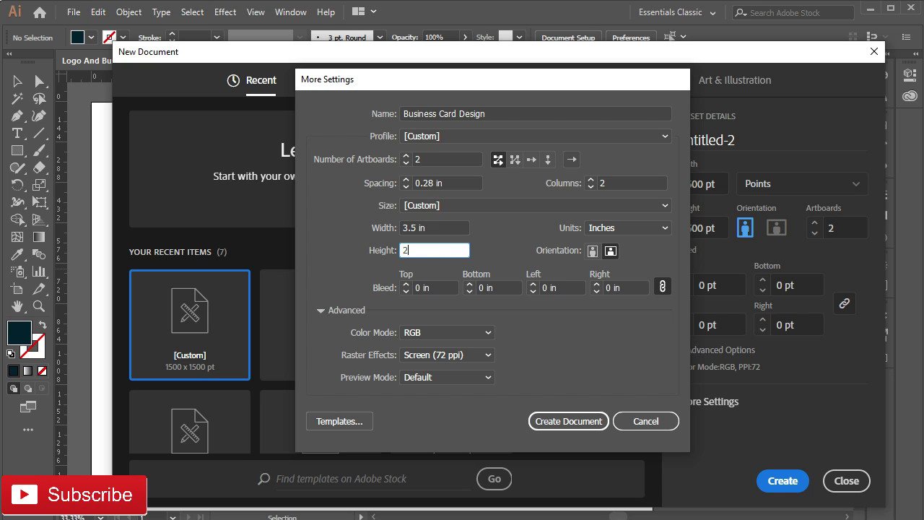
- Set a 0.125 in bleed and CMYK colour mode, then create the document
left_click(441, 287)
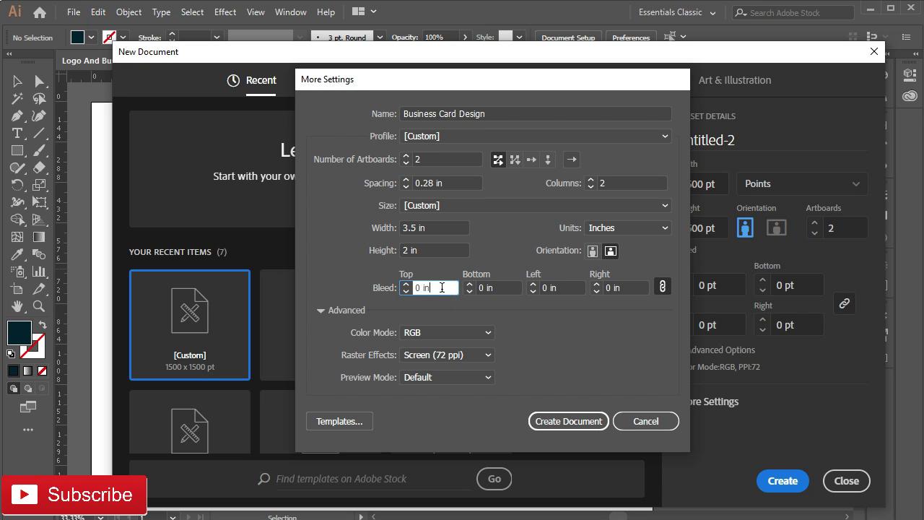
key("ctrl+a")
type("0.")
left_click(470, 329)
left_click(469, 348)
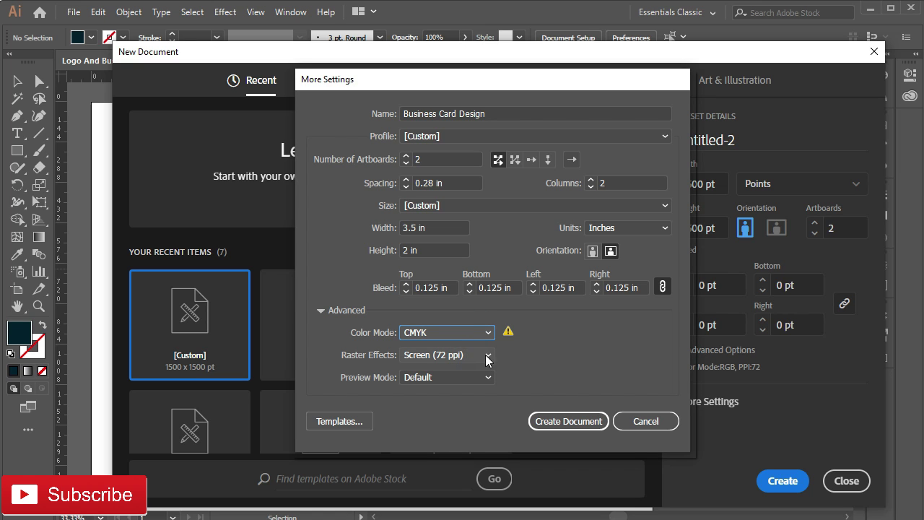
left_click(561, 424)
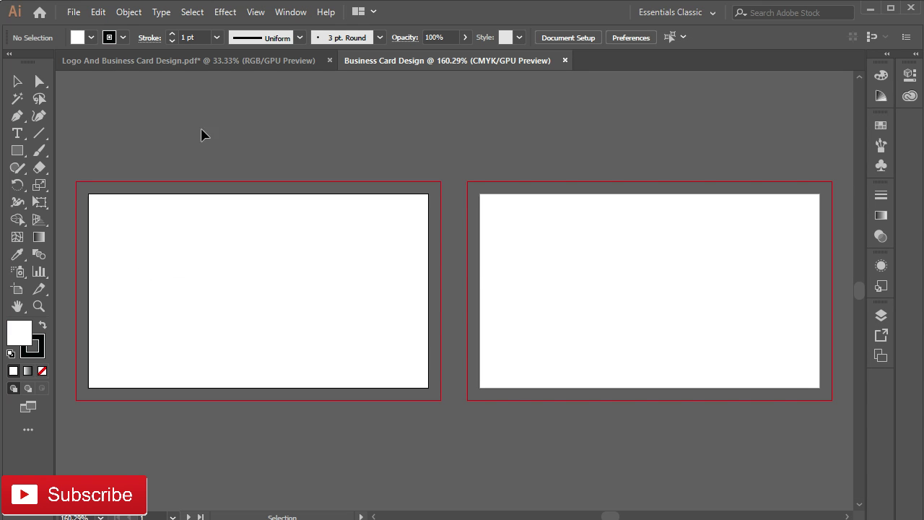
- Copy the logo from the logo PDF into the card document and shrink it above the artboards
left_click(223, 63)
left_click_drag(168, 199, 532, 432)
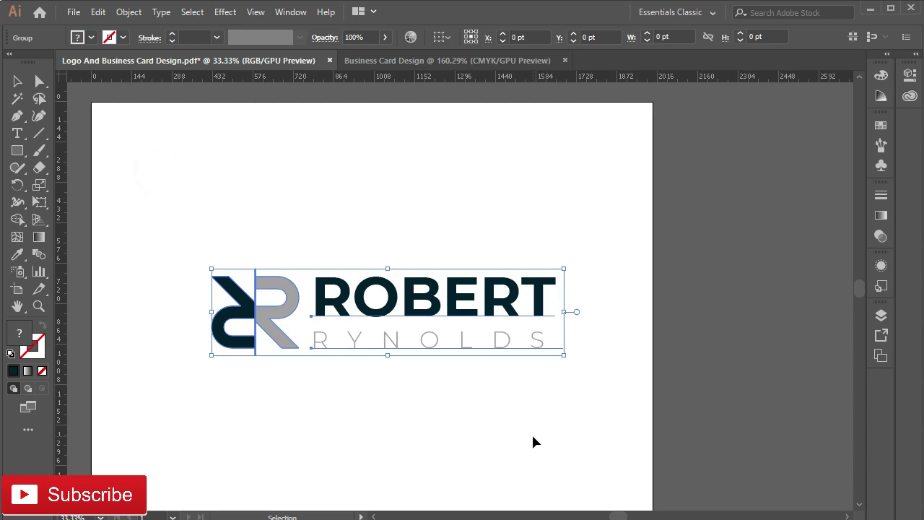
left_click(420, 63)
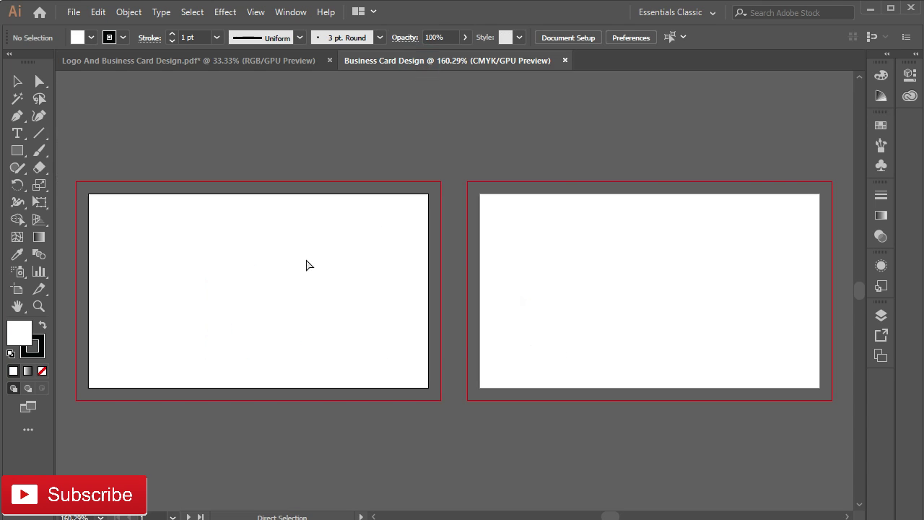
key("ctrl+v")
scroll(294, 289, "down", 3)
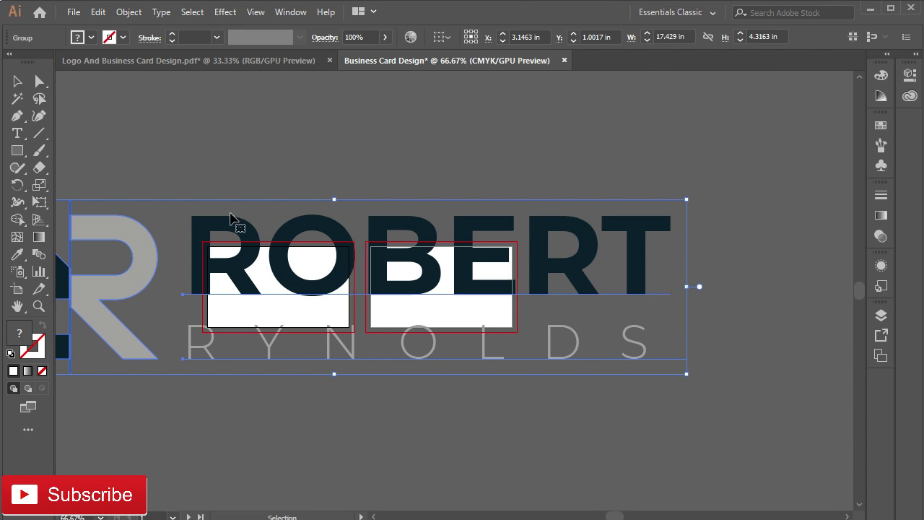
mouse_move(689, 206)
left_mouse_down()
mouse_move(133, 337)
mouse_move(220, 325)
mouse_move(287, 240)
mouse_move(333, 335)
mouse_move(355, 356)
left_mouse_up()
scroll(270, 262, "up", 3)
left_click(369, 388)
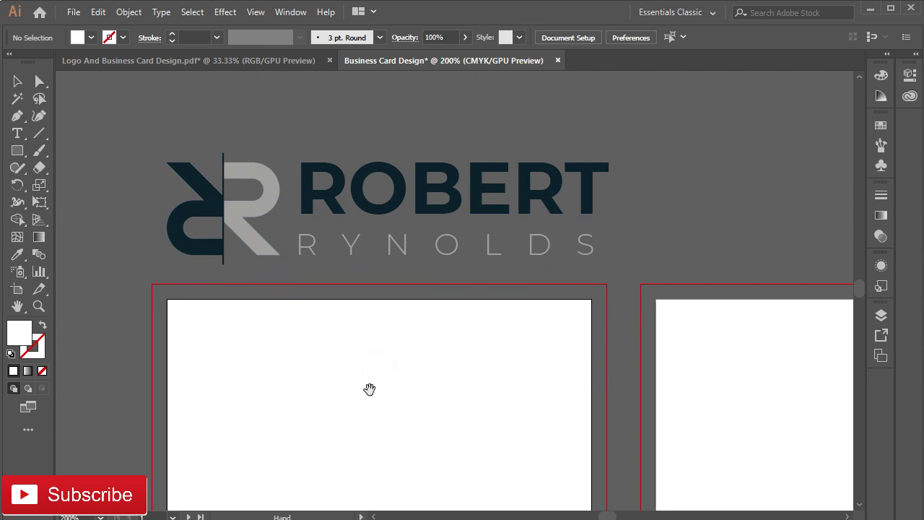
left_click_drag(369, 388, 373, 322)
left_click(16, 150)
- Draw a rectangle over the front artboard and fill it with the logo's navy
left_click_drag(172, 228, 596, 467)
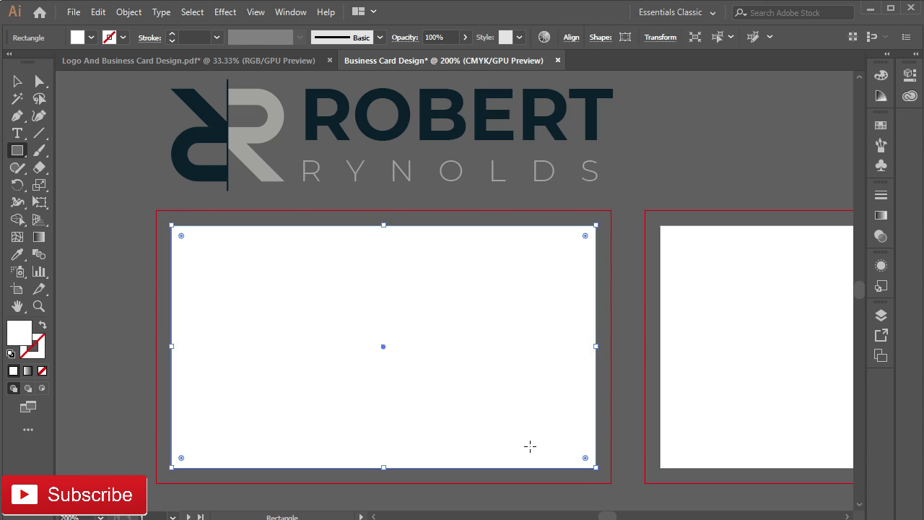
key("v")
double_click(20, 334)
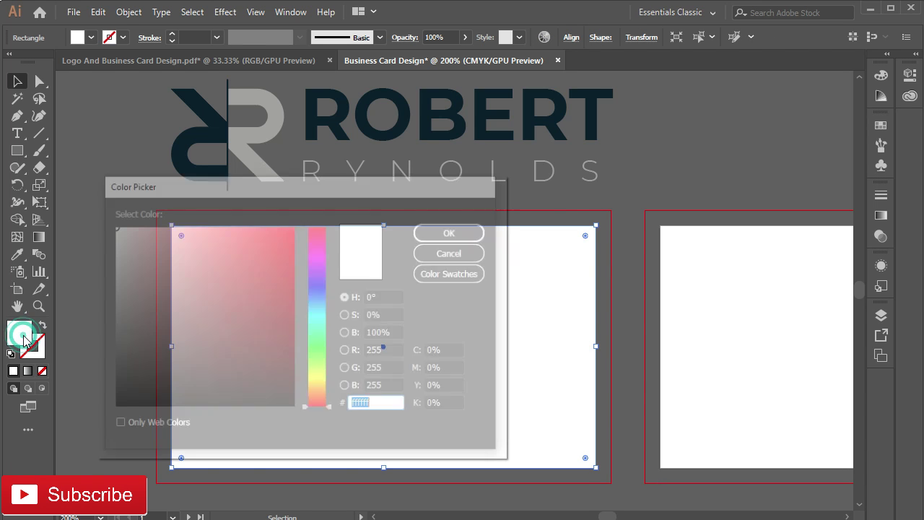
left_click(453, 252)
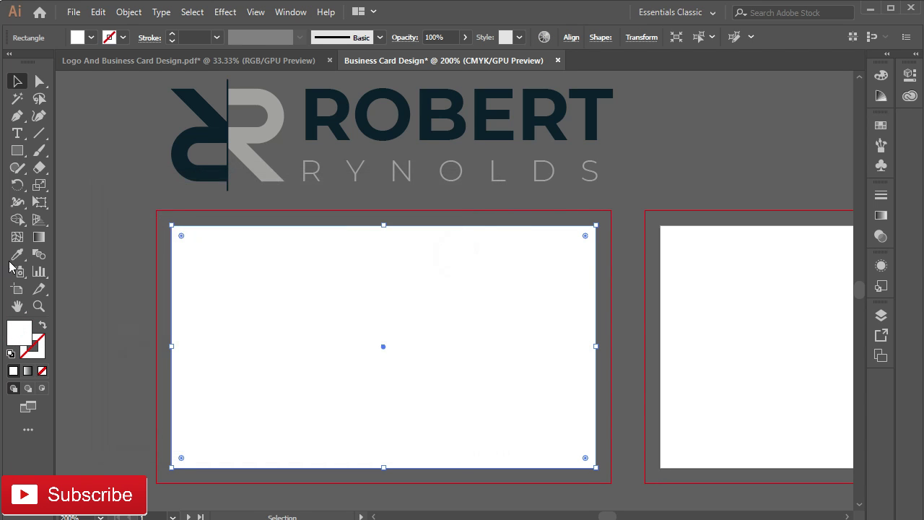
key("i")
left_click(191, 138)
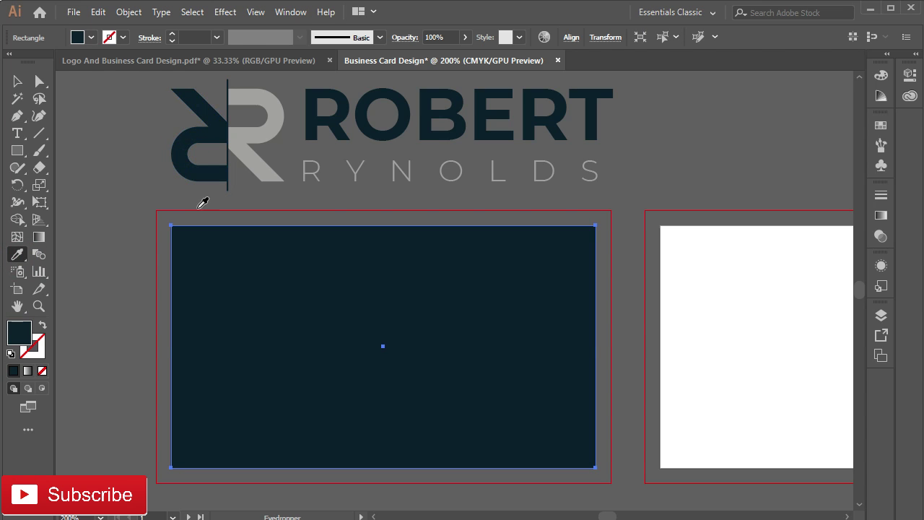
- Duplicate the navy rectangle onto the second artboard and lock both rectangles
left_click(17, 81)
left_click(262, 289)
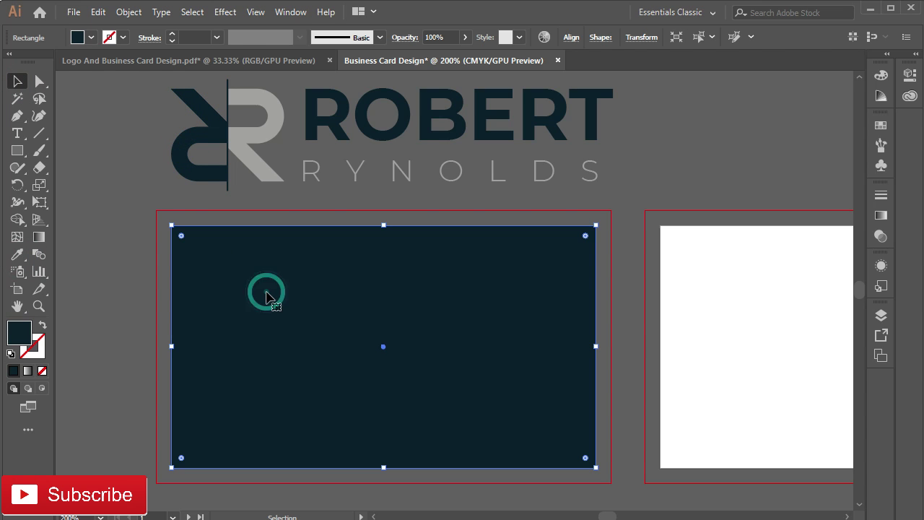
mouse_move(318, 371)
left_mouse_down()
mouse_move(740, 364)
mouse_move(808, 371)
left_mouse_up()
left_click_drag(386, 343, 232, 366)
left_click(565, 368)
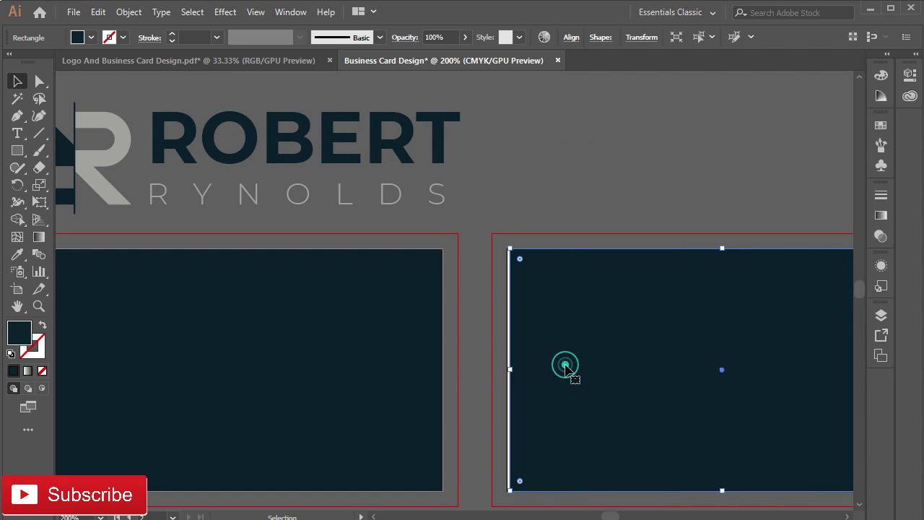
left_click(388, 330, "shift")
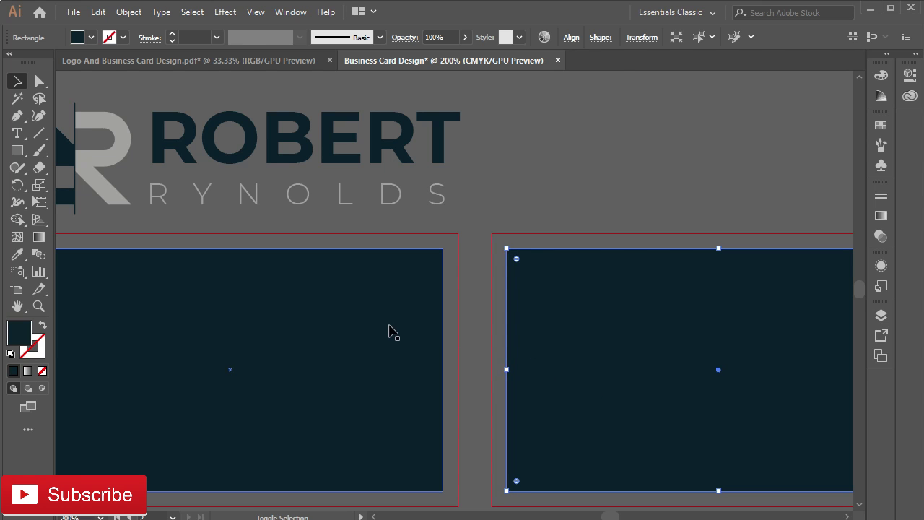
left_click(127, 12)
mouse_move(182, 91)
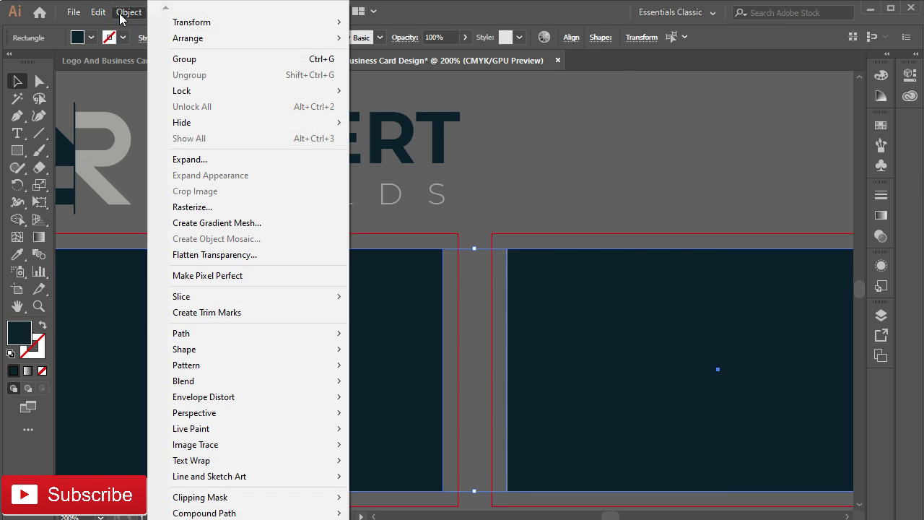
left_click(404, 91)
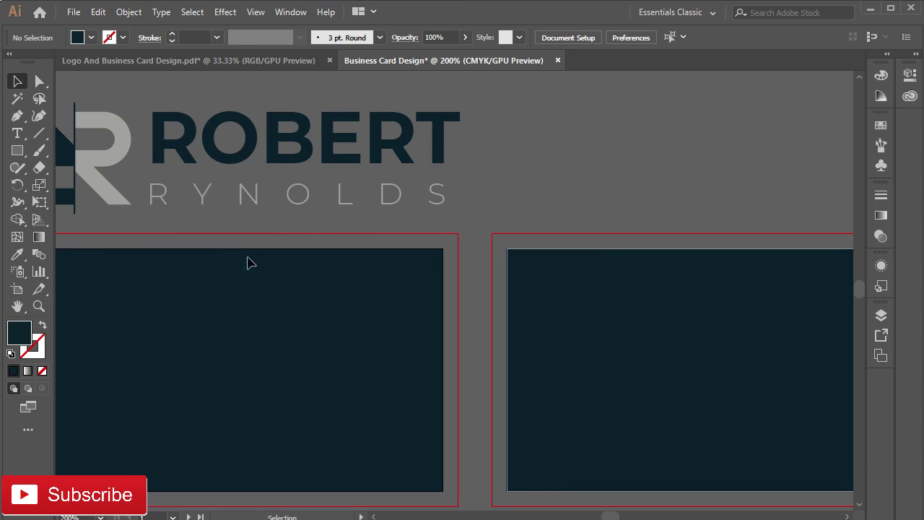
left_click_drag(221, 311, 282, 296)
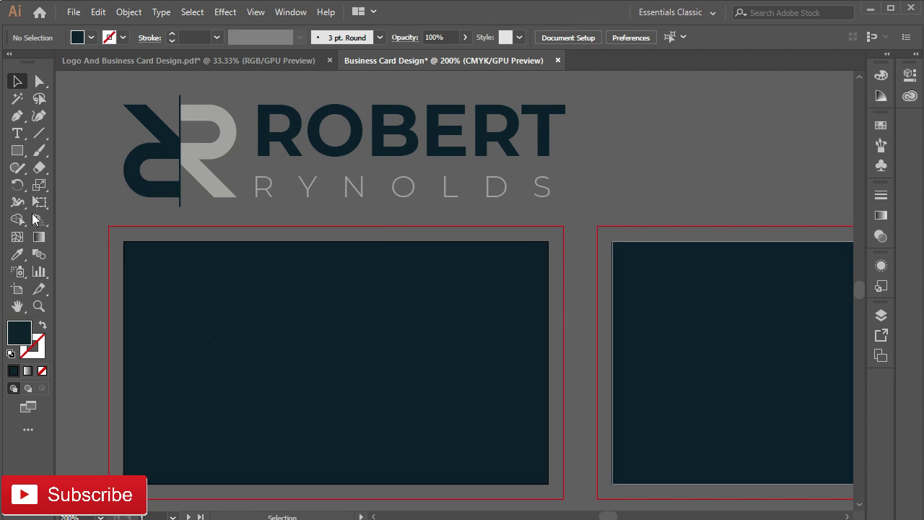
- Create a 3.25 × 1.75 in rectangle by entering its exact size
left_click(17, 150)
left_click(317, 341)
type("3.25")
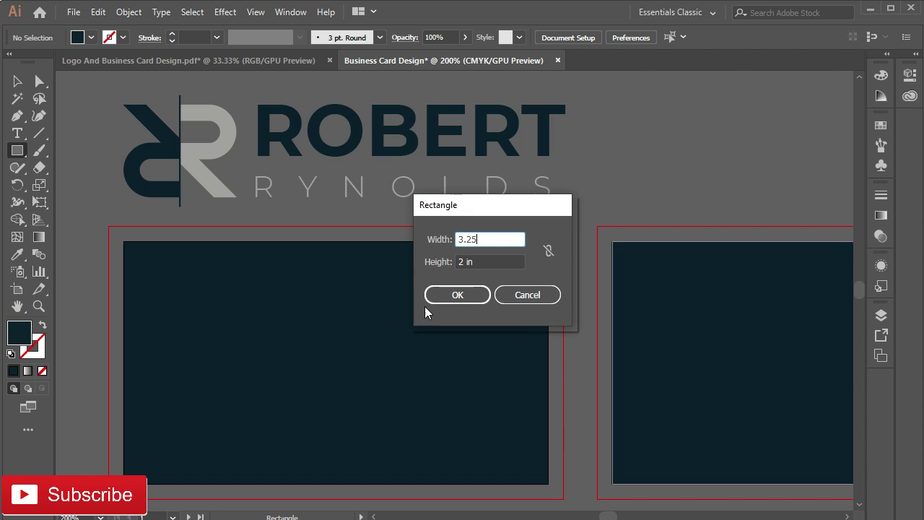
left_click(484, 260)
type("1.75")
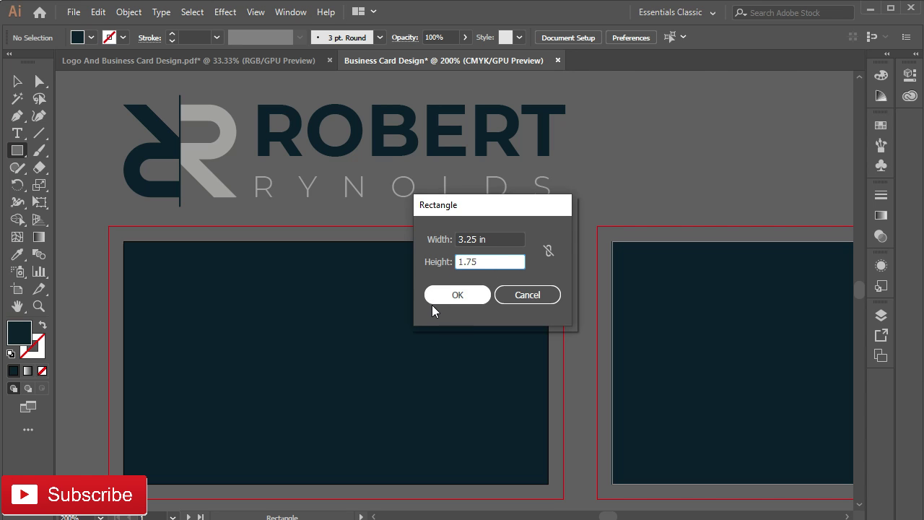
left_click(436, 294)
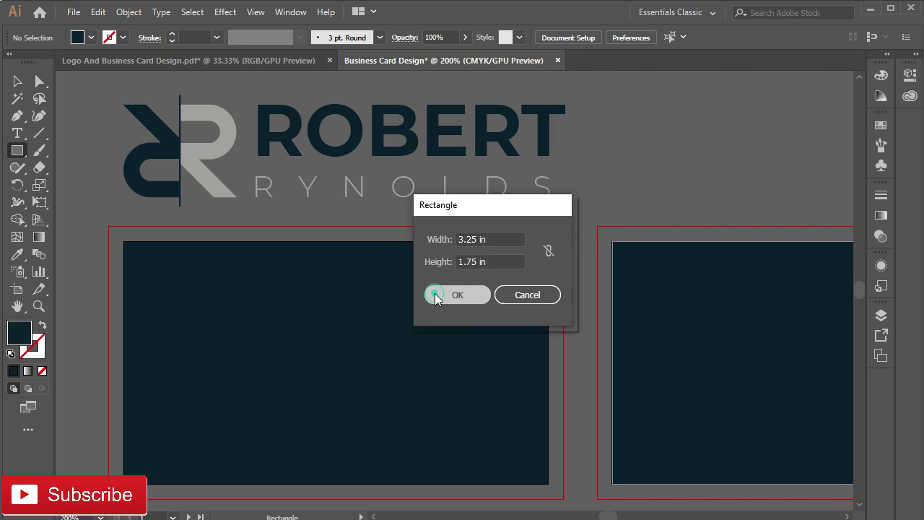
- Make the rectangle unfilled with a #ffffff outline and move it inside the front card
left_click(42, 327)
left_click(31, 346)
double_click(31, 346)
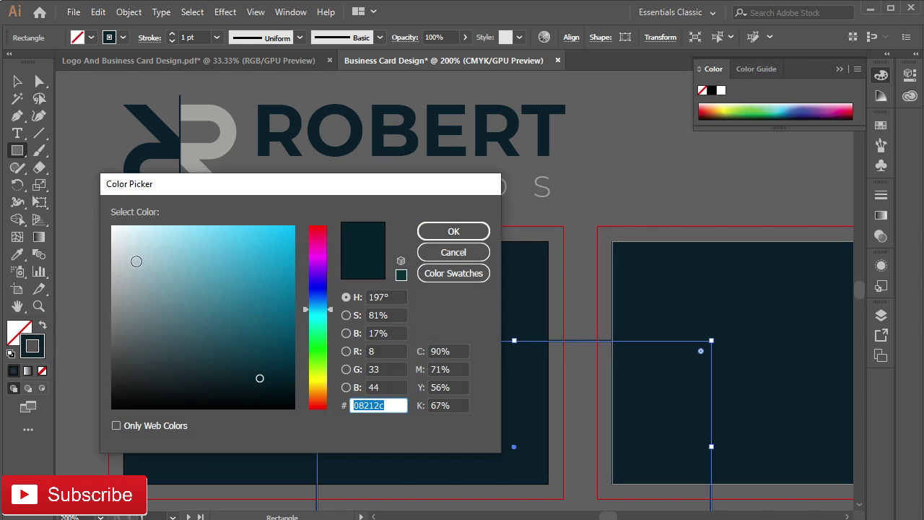
type("ffffff")
left_click(452, 233)
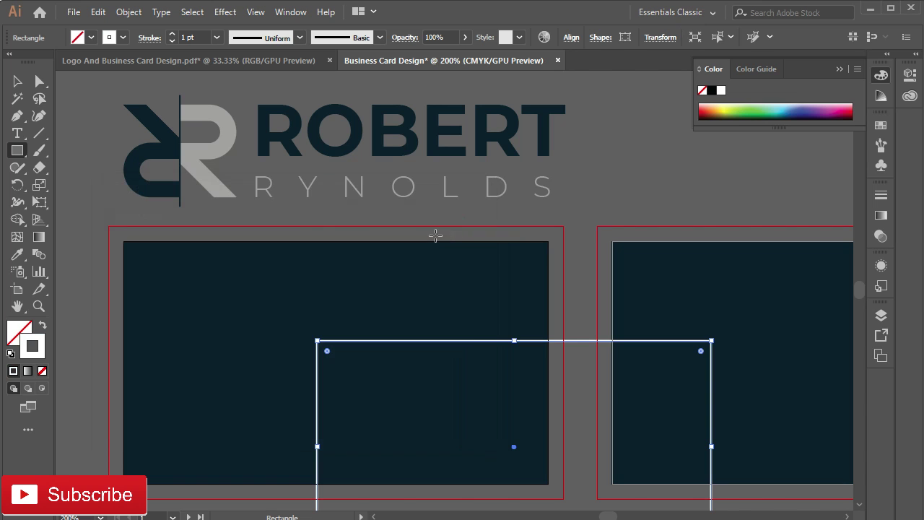
key("v")
mouse_move(408, 343)
left_mouse_down()
mouse_move(268, 258)
mouse_move(233, 257)
left_mouse_up()
- Unlock the navy card backgrounds
left_click(456, 419)
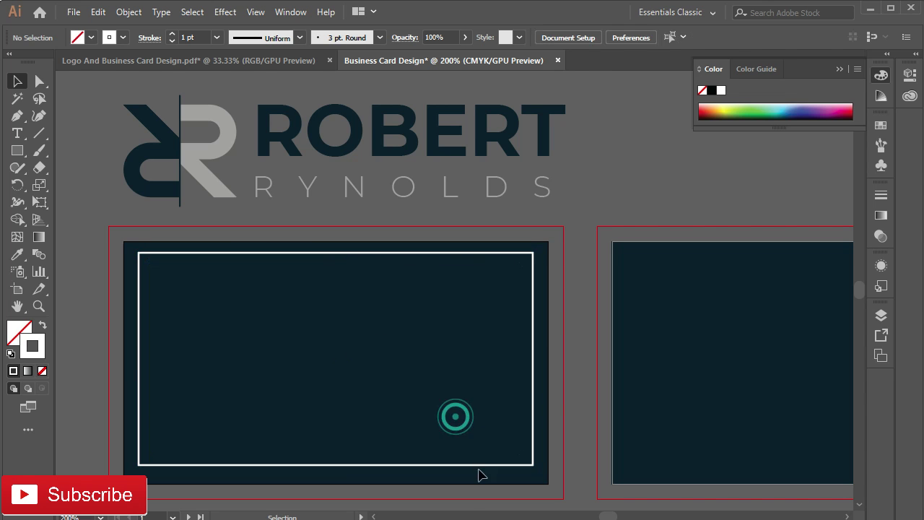
right_click(424, 363)
left_click(380, 342)
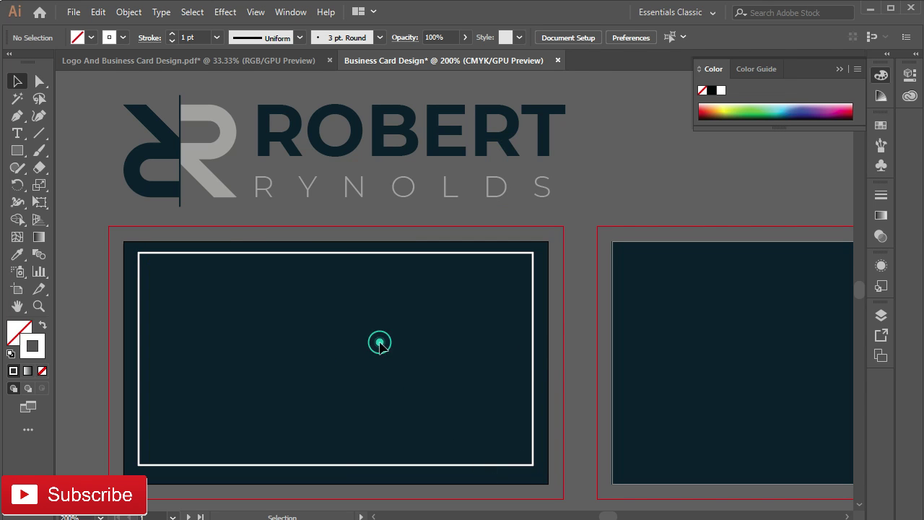
left_click(129, 12)
left_click(193, 108)
left_click(402, 310)
left_click(525, 189)
- Centre the white frame horizontally and vertically on the front card background
left_click(443, 306)
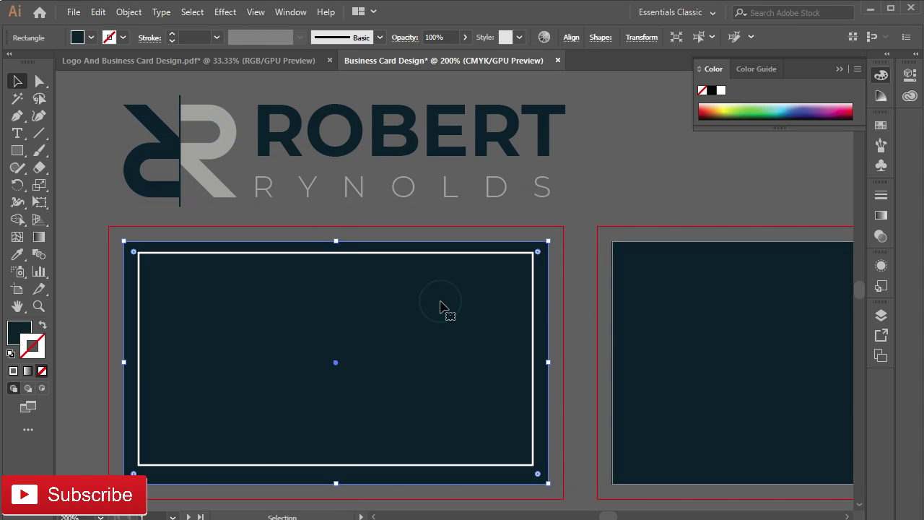
left_click(409, 256)
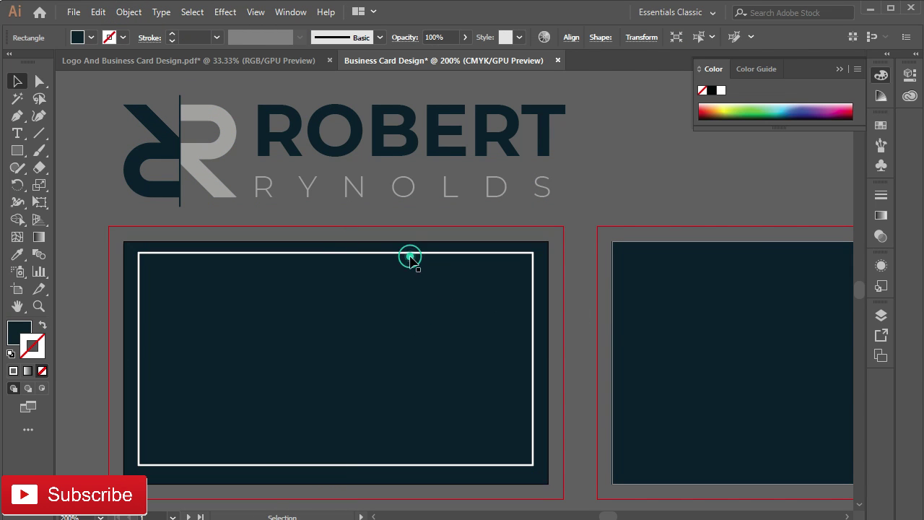
left_click_drag(444, 210, 458, 287)
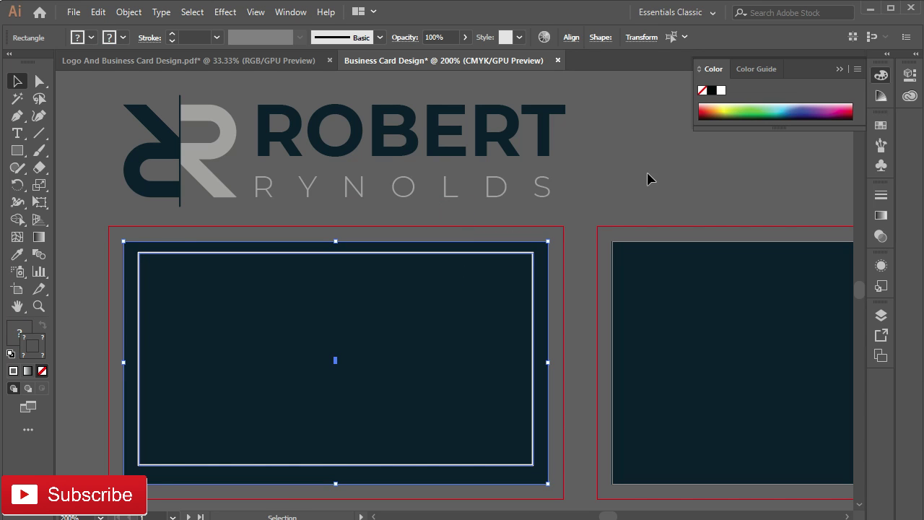
left_click(571, 36)
left_click(451, 78)
left_click(535, 82)
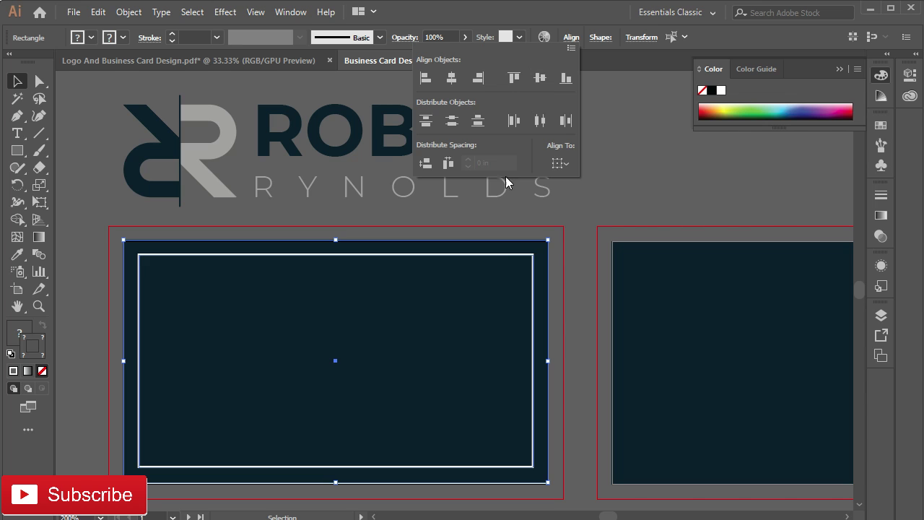
left_click(429, 353)
- Lock both card backgrounds again
left_click(646, 283)
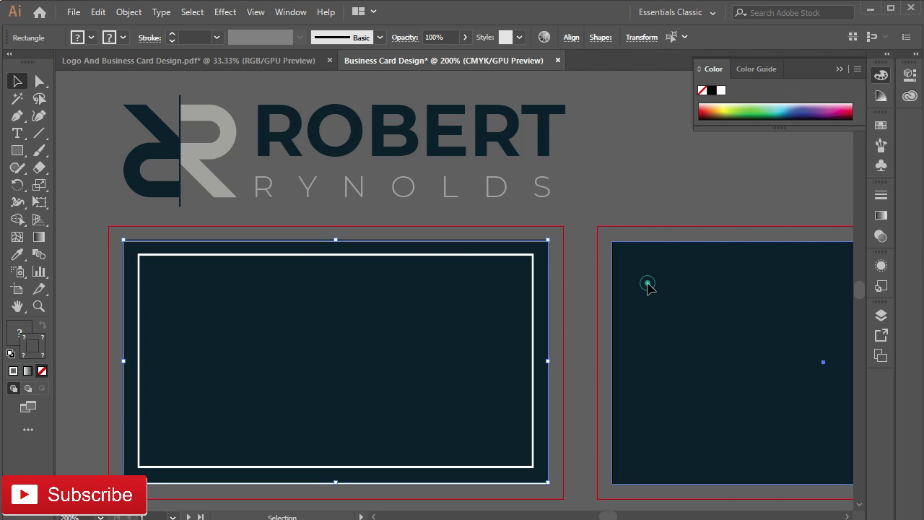
left_click(534, 257, "shift")
scroll(326, 353, "down", 2)
left_click(131, 12)
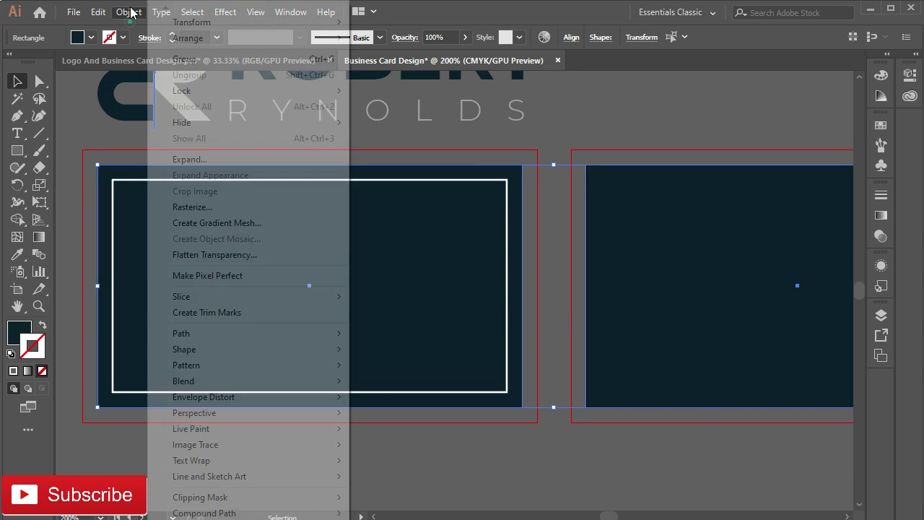
left_click(381, 93)
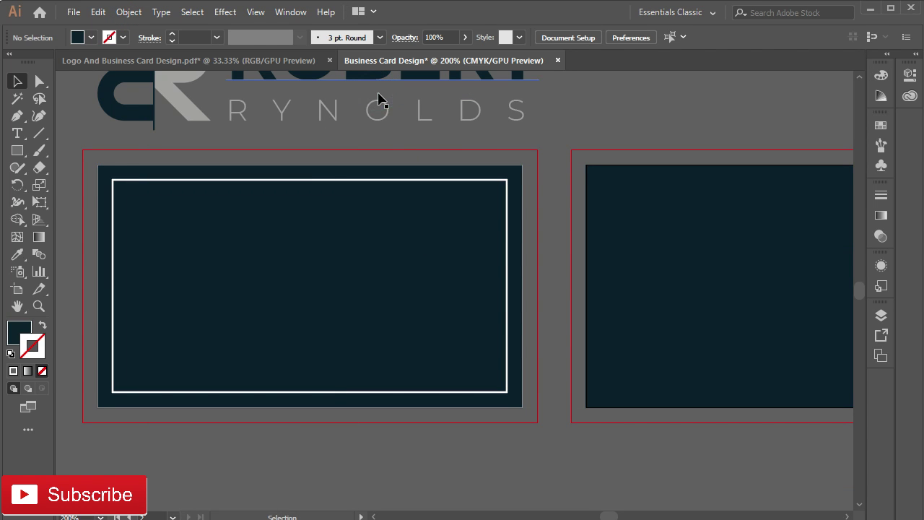
- Convert the white frame into a guide
left_click(268, 180)
right_click(264, 184)
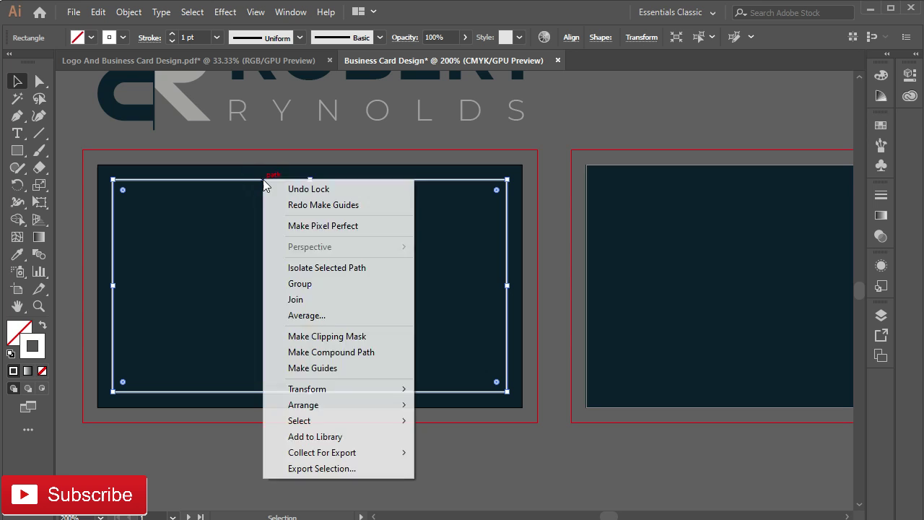
left_click(332, 368)
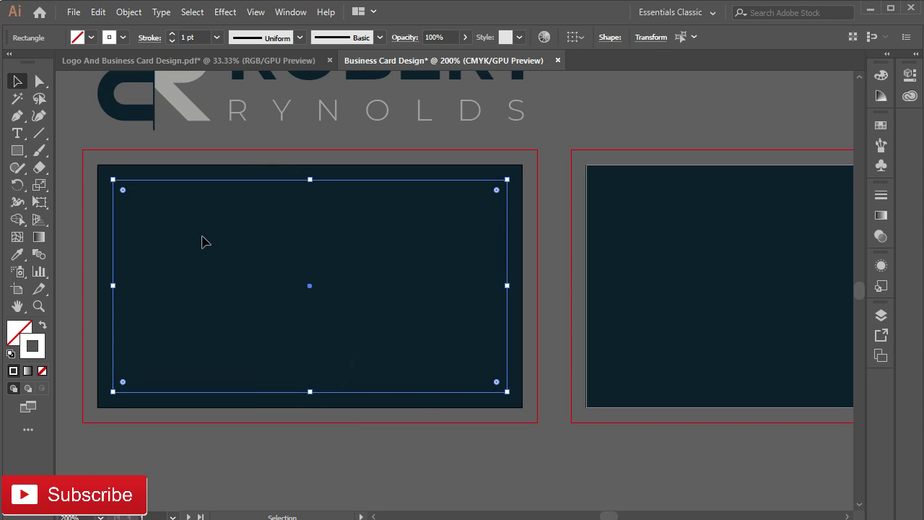
left_click(203, 242)
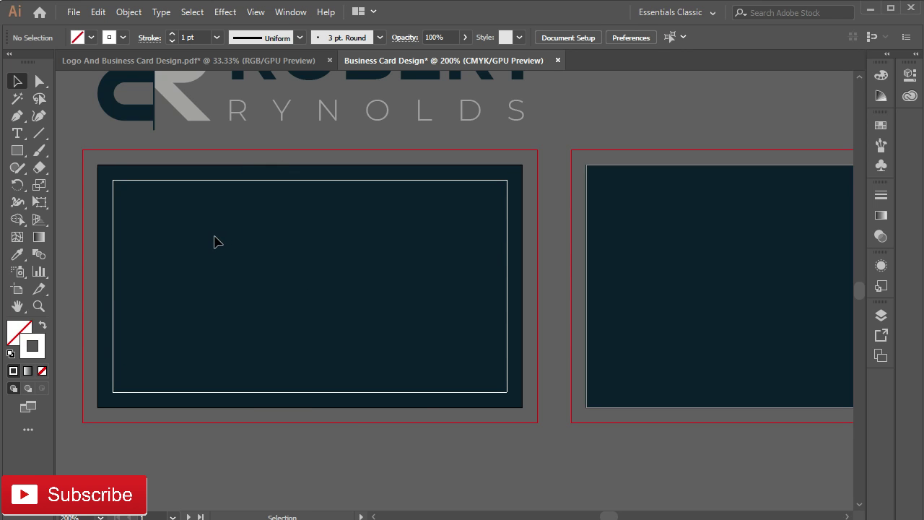
scroll(215, 241, "up", 3)
- Undo an accidental resize of the logo and ungroup it
left_click_drag(111, 140, 329, 318)
left_click(758, 181)
left_click_drag(316, 128, 386, 286)
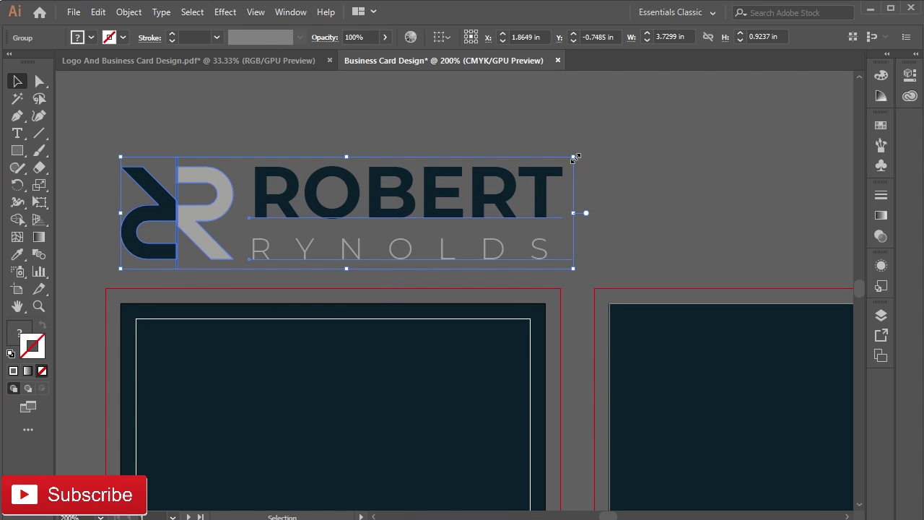
left_click_drag(573, 156, 537, 176)
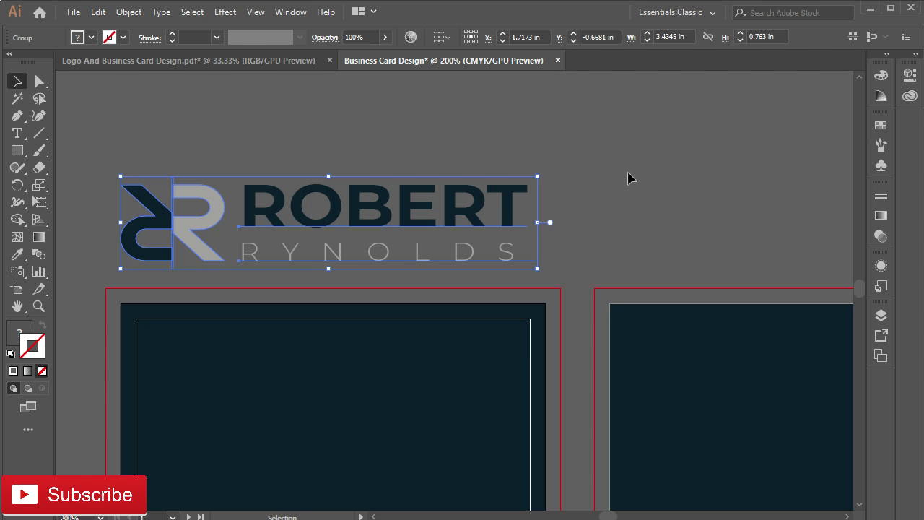
key("ctrl+z")
left_click(587, 159)
left_click(303, 216)
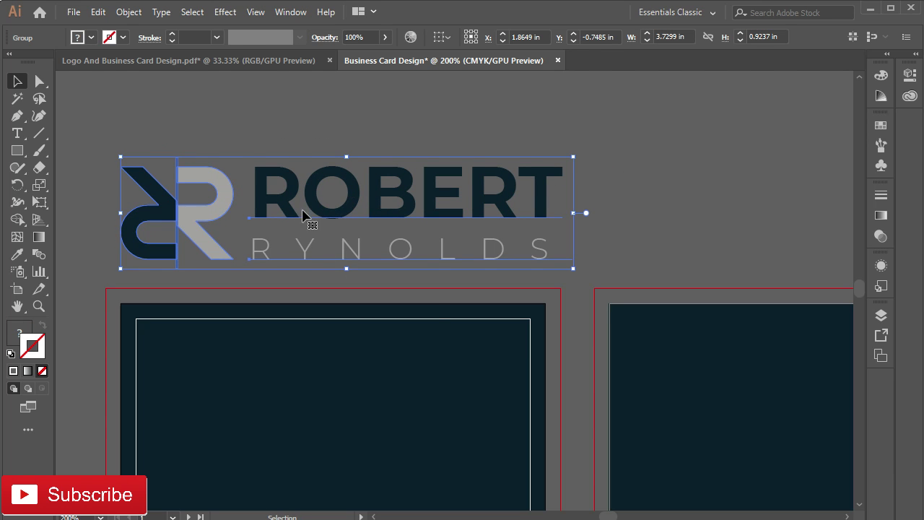
right_click(270, 208)
left_click(310, 321)
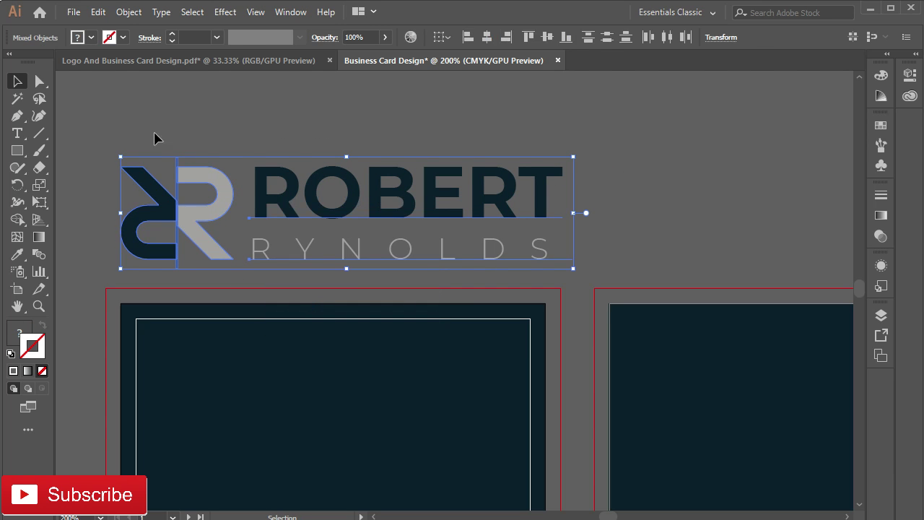
- Ungroup the R-mark pair as well
left_click(155, 138)
left_click(144, 190)
left_click(239, 116)
left_click(175, 216)
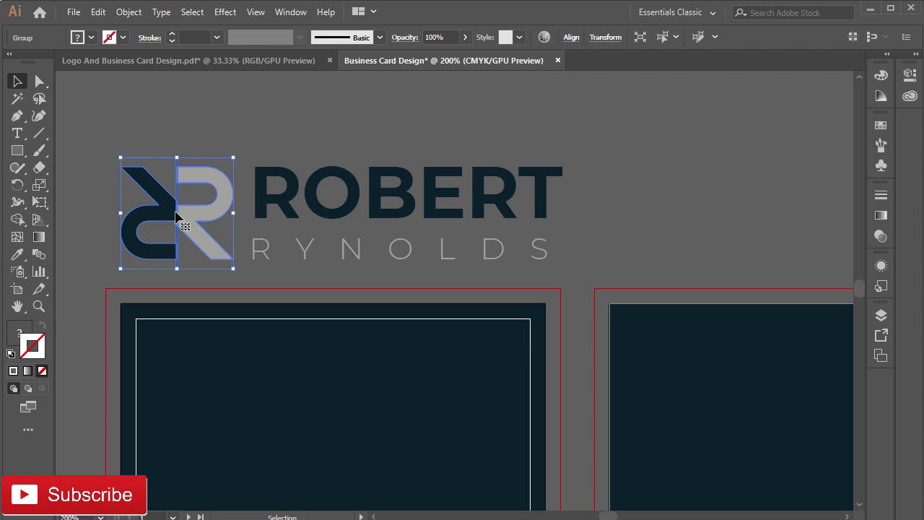
right_click(175, 216)
left_click(219, 325)
- Change the dark R-mark shape and ROBERT text fill to white
left_click(142, 140)
left_click(160, 193)
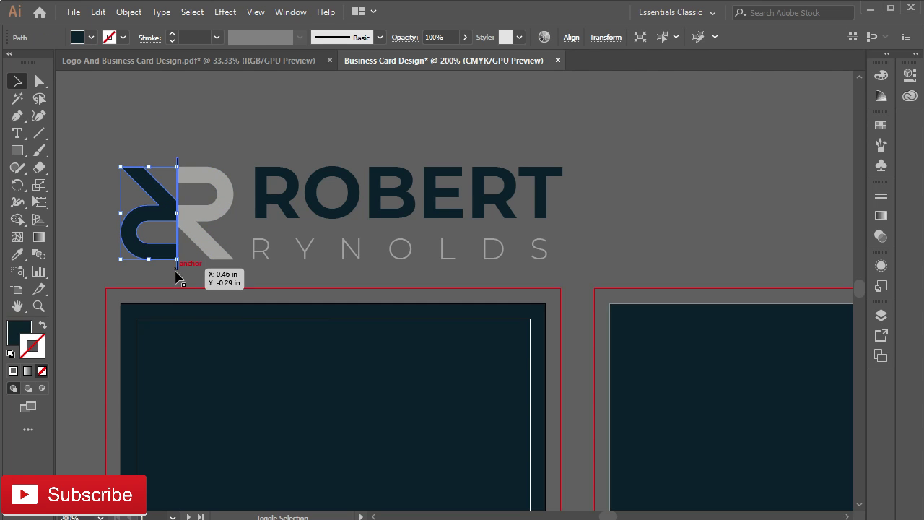
left_click(267, 205, "shift")
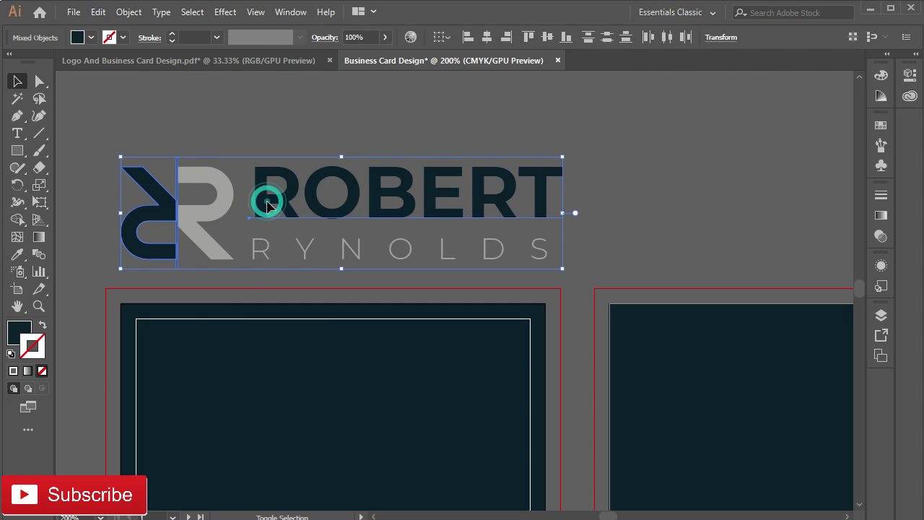
double_click(26, 327)
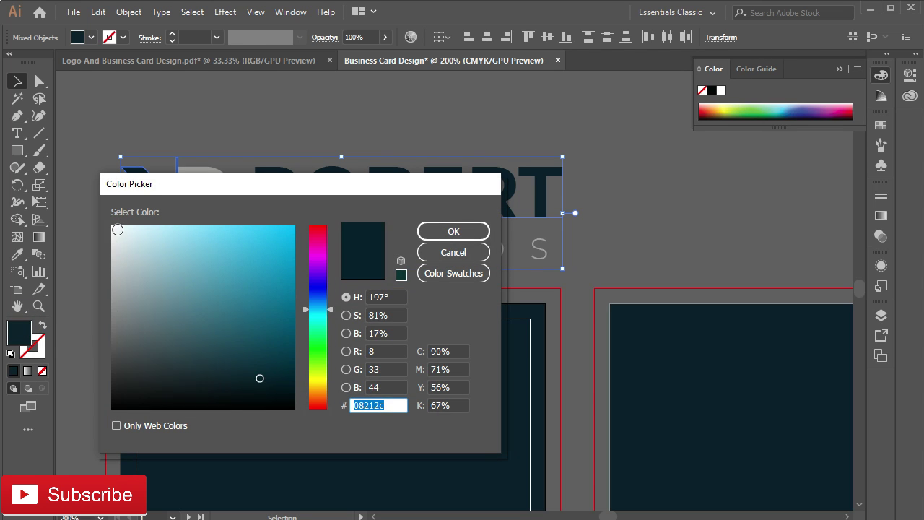
left_click(118, 230)
left_click(454, 231)
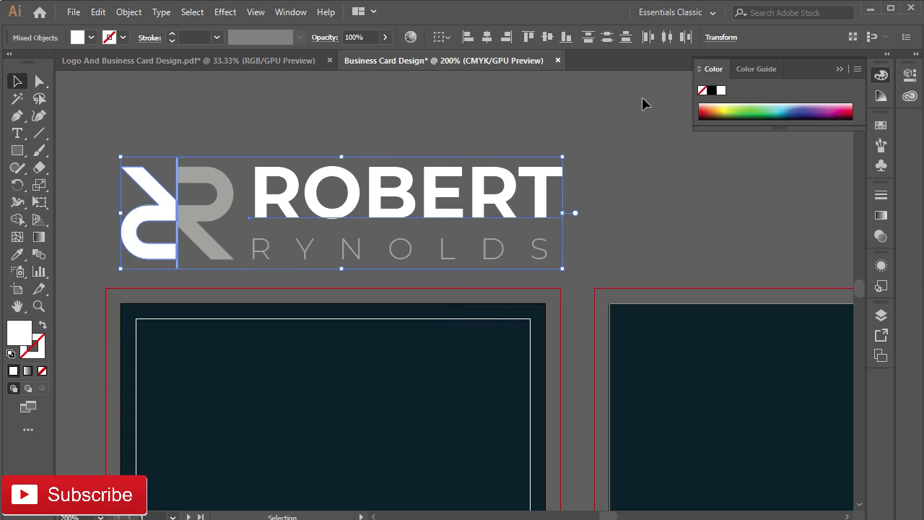
left_click(840, 69)
- Regroup the logo, shrink it, and place it top-left inside the front card frame
left_click(330, 117)
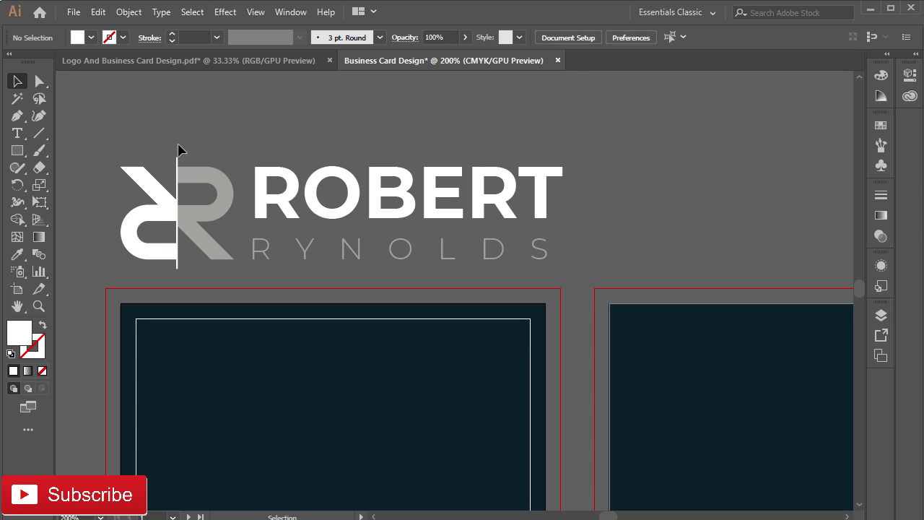
left_click_drag(119, 119, 351, 268)
right_click(317, 205)
left_click(366, 288)
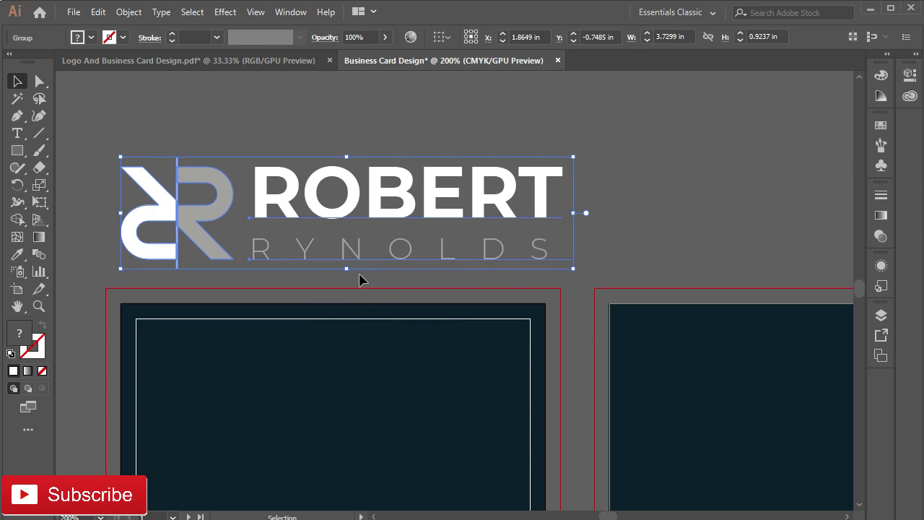
left_click_drag(575, 159, 361, 206)
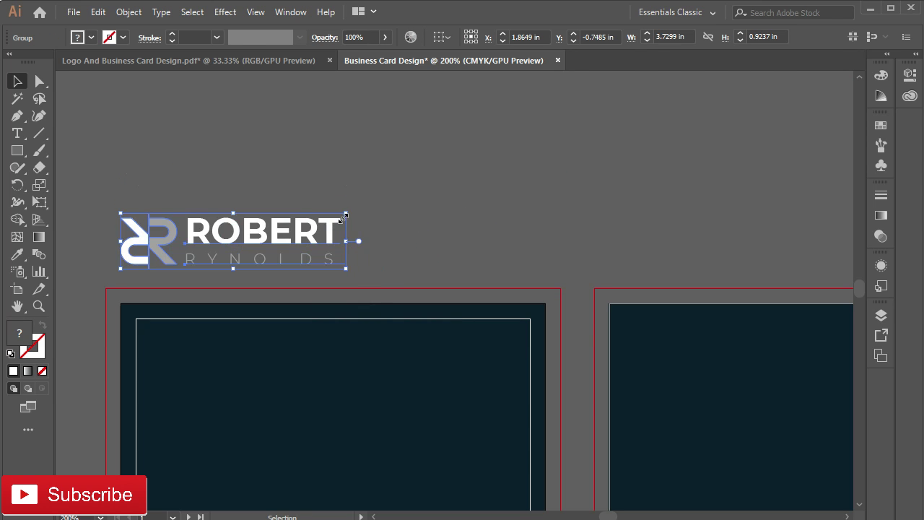
mouse_move(221, 234)
left_mouse_down()
mouse_move(259, 160)
mouse_move(273, 266)
left_mouse_up()
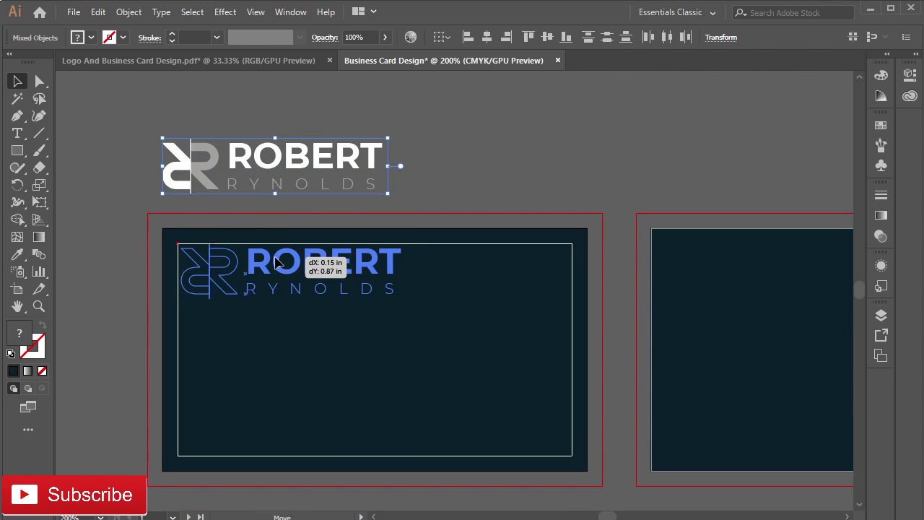
left_click_drag(405, 302, 341, 309)
- Add an 'Architect' text line below the logo on the front card
left_click(288, 343)
key("ctrl+equal")
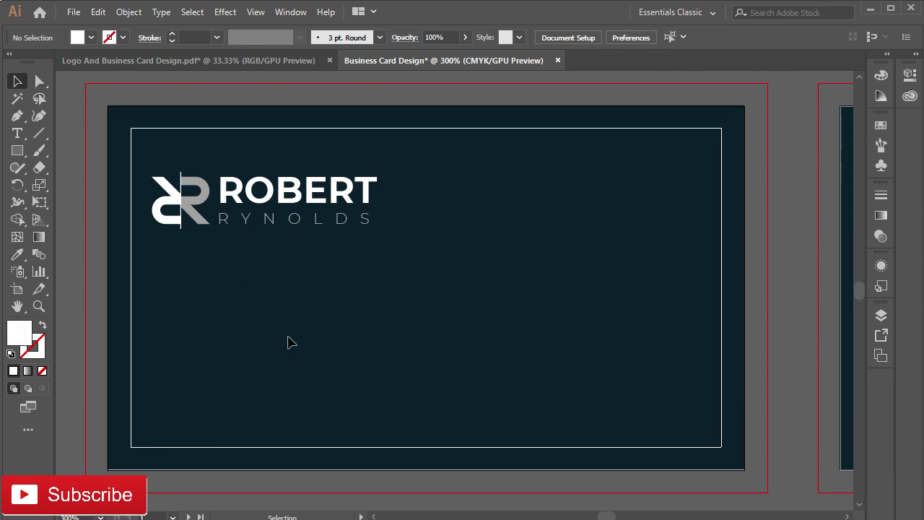
key("t")
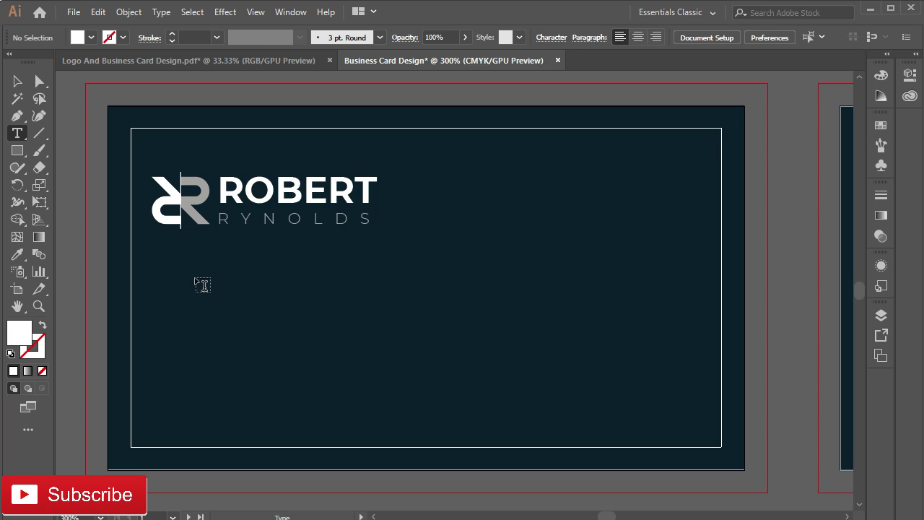
left_click(193, 275)
key("ctrl+v")
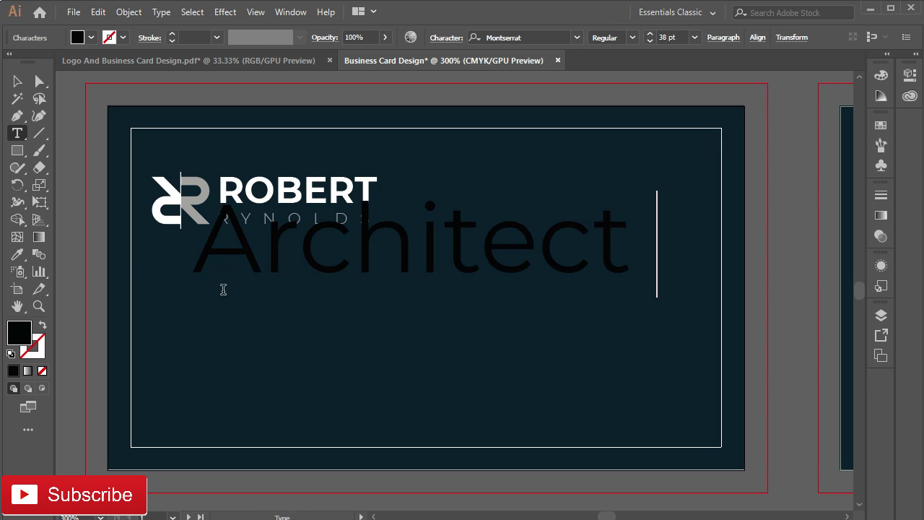
- Colour the Architect text white
left_click(18, 81)
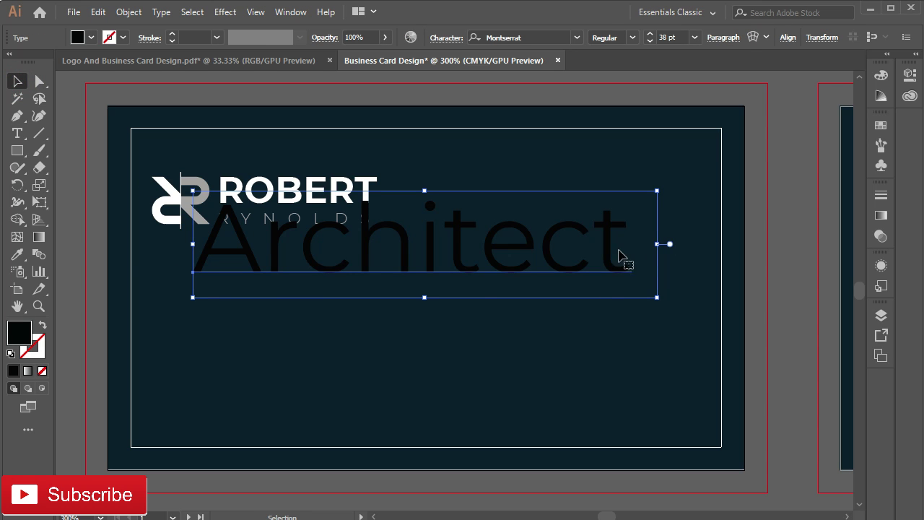
double_click(19, 333)
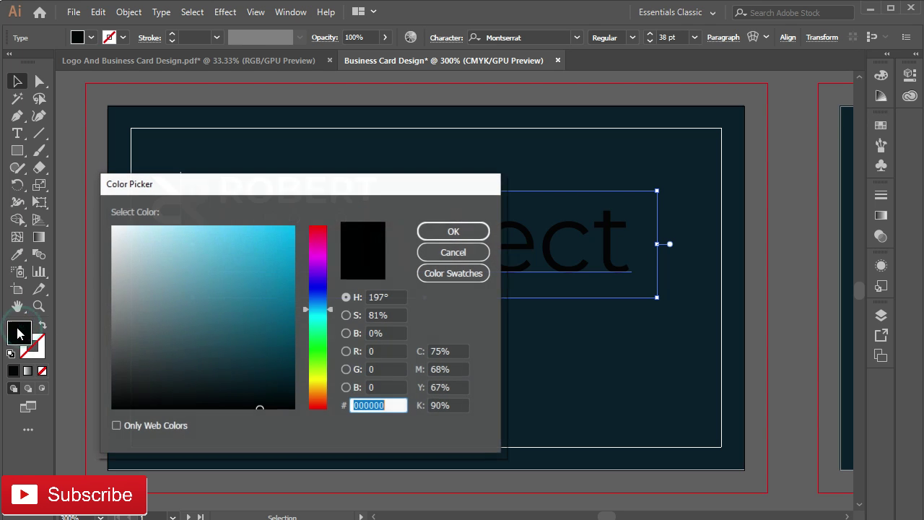
left_click(112, 226)
left_click(455, 232)
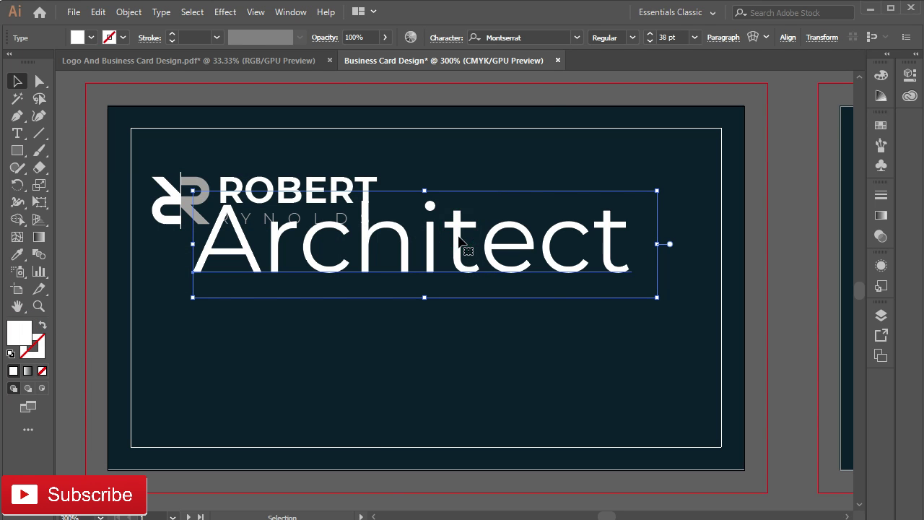
- Set Architect to Light weight, 8 pt size, and 200 tracking
left_click(436, 38)
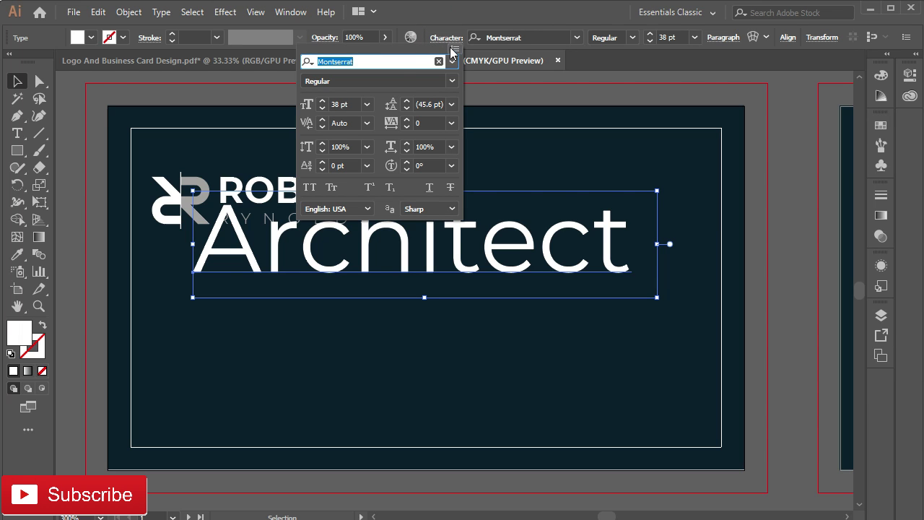
left_click(452, 80)
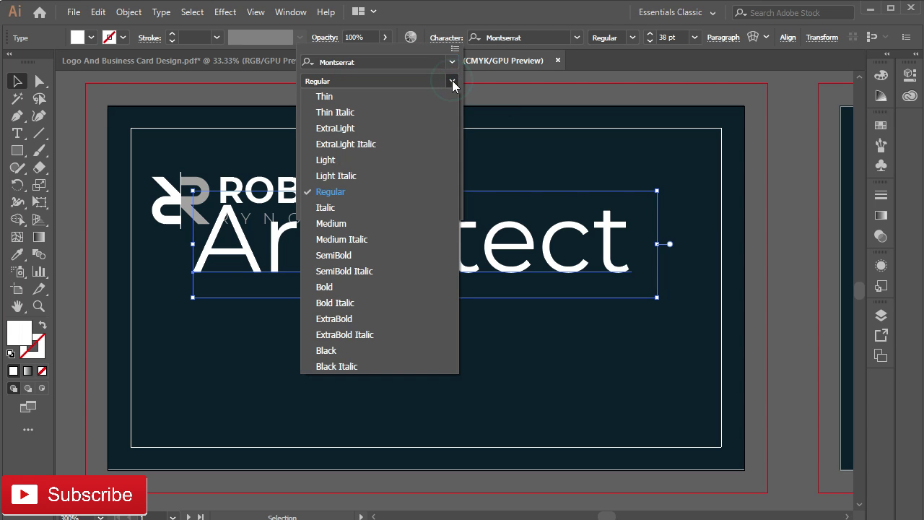
left_click(378, 165)
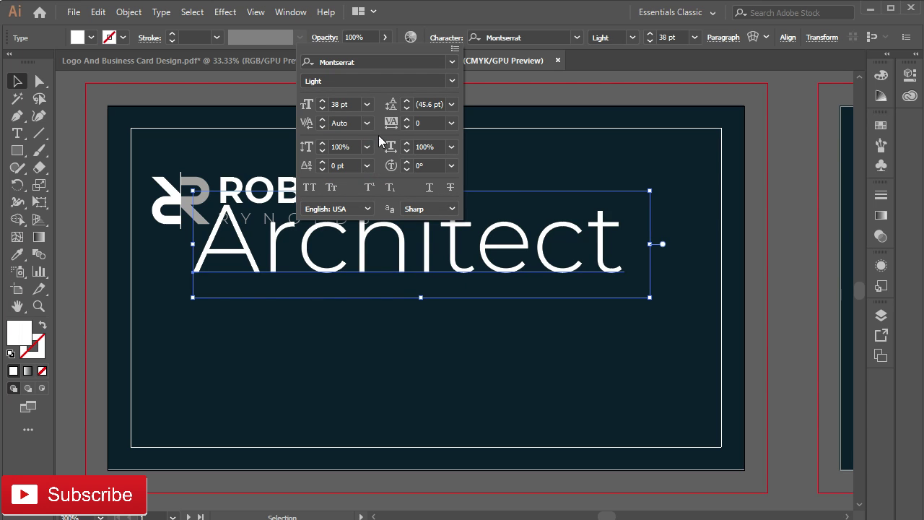
left_click(367, 104)
left_click(386, 168)
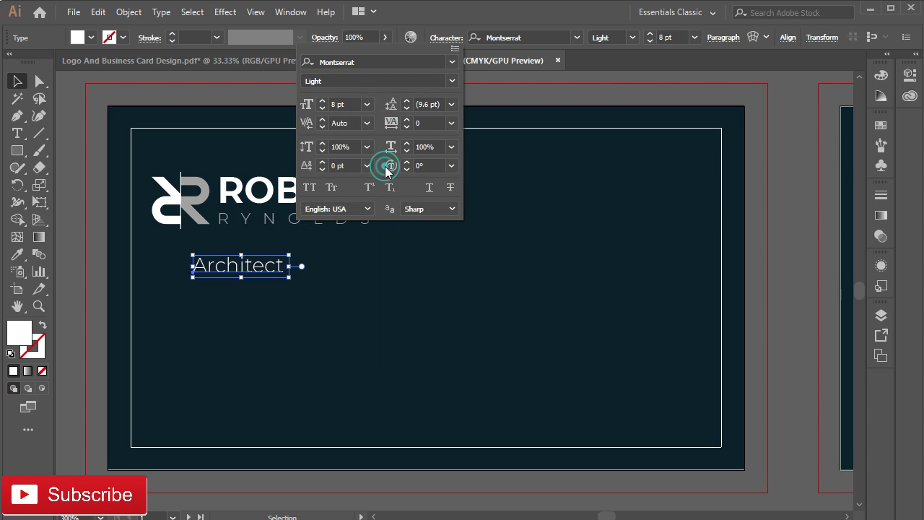
left_click(451, 123)
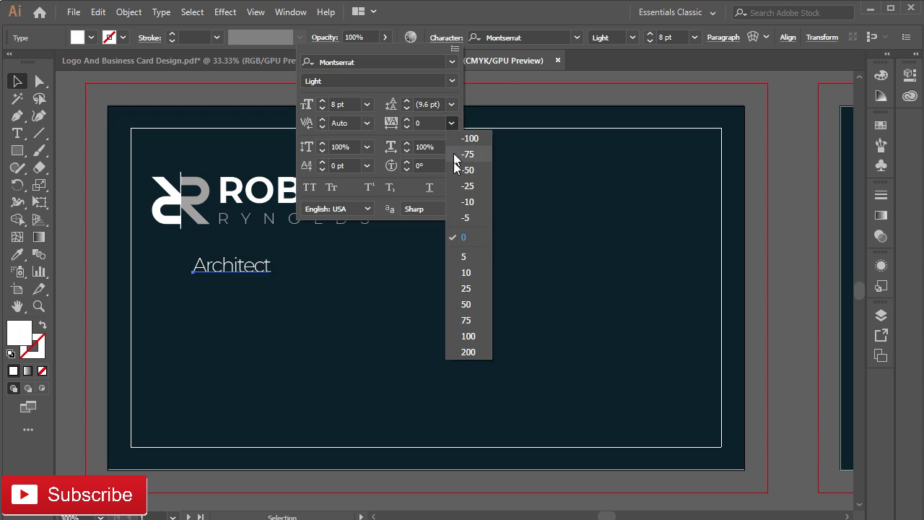
left_click(466, 351)
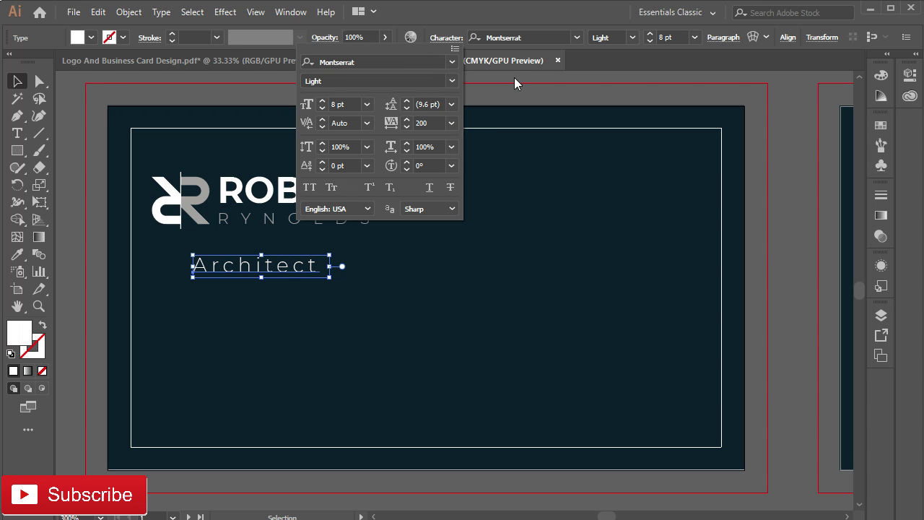
- Position Architect beside the word ROBERT, nudging it into place with the arrow keys
mouse_move(247, 267)
left_mouse_down()
mouse_move(439, 187)
mouse_move(455, 191)
left_mouse_up()
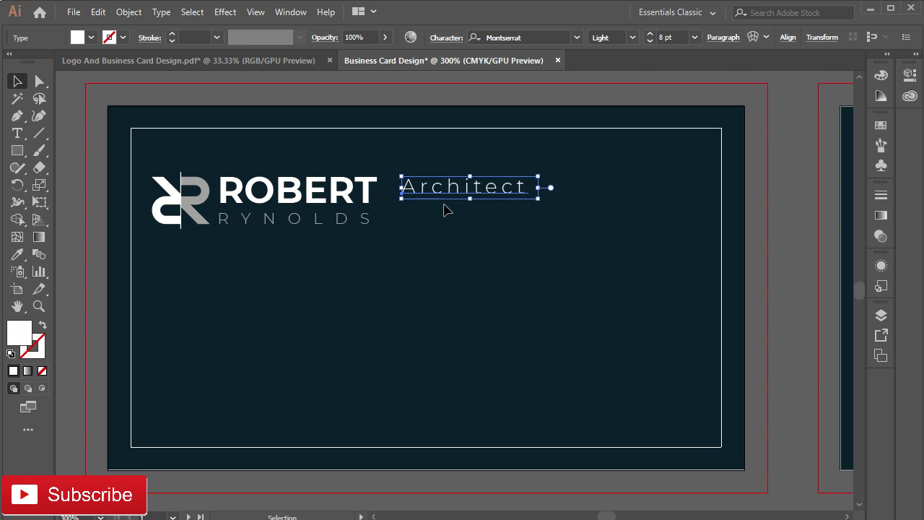
scroll(443, 209, "up", 1)
scroll(444, 209, "up", 1)
left_click_drag(455, 319, 495, 409)
key("Up")
key("Up")
key("Right")
key("Right")
key("Up")
key("Up")
key("Left")
key("Left")
key("Down")
key("Down")
key("Up")
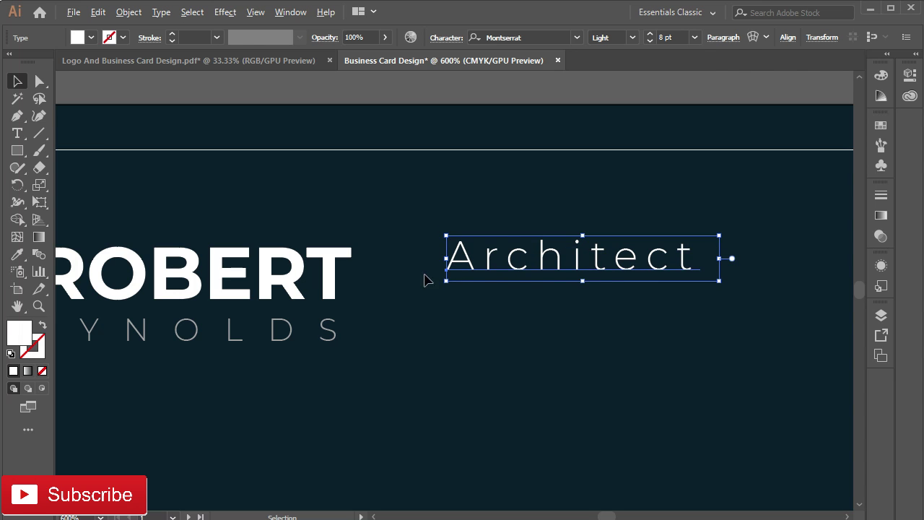
scroll(426, 280, "down", 3)
scroll(354, 347, "up", 1)
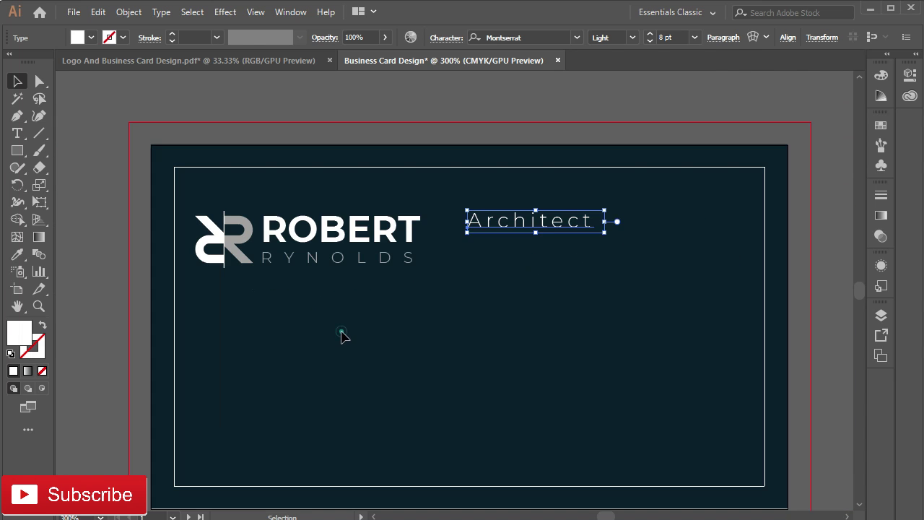
left_click(342, 335)
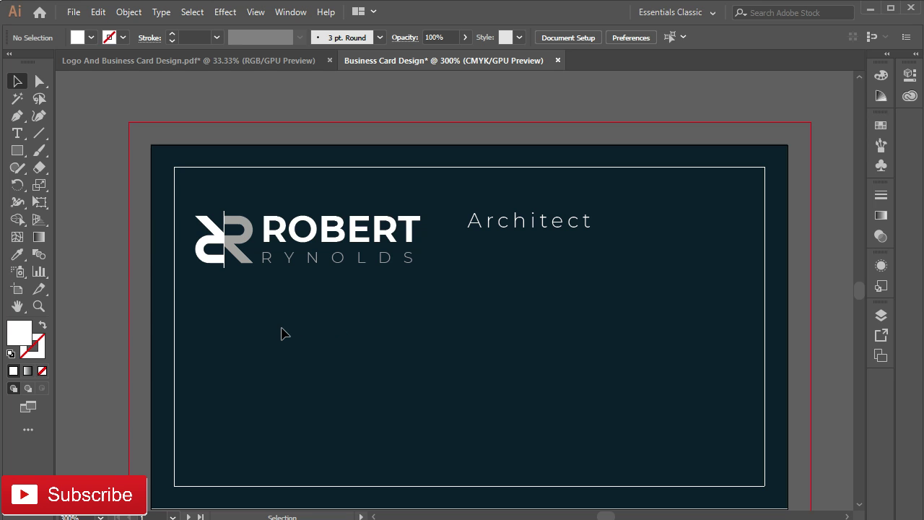
scroll(223, 278, "up", 2)
- Duplicate the logo's thin vertical divider line and drop the copy straight below the logo
left_click_drag(197, 170, 263, 264)
key("ctrl+z")
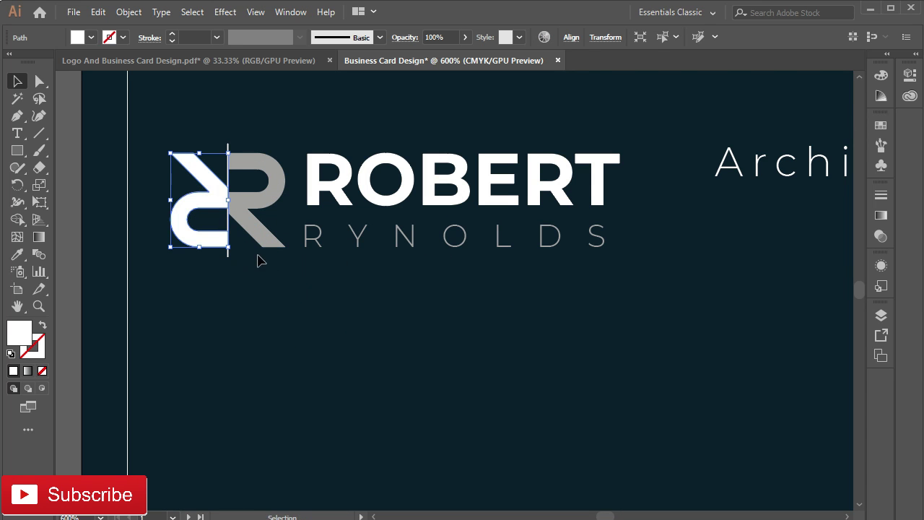
left_click(241, 260)
left_click(230, 257)
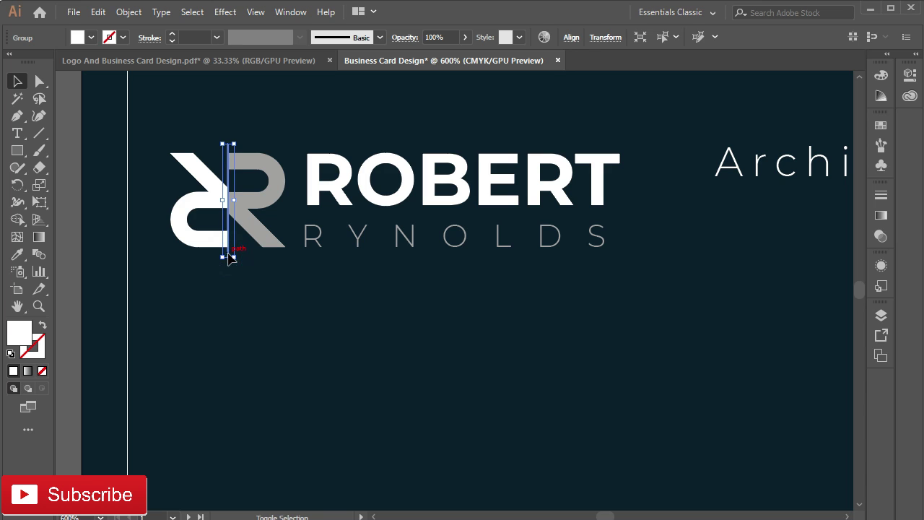
left_click_drag(231, 258, 225, 391)
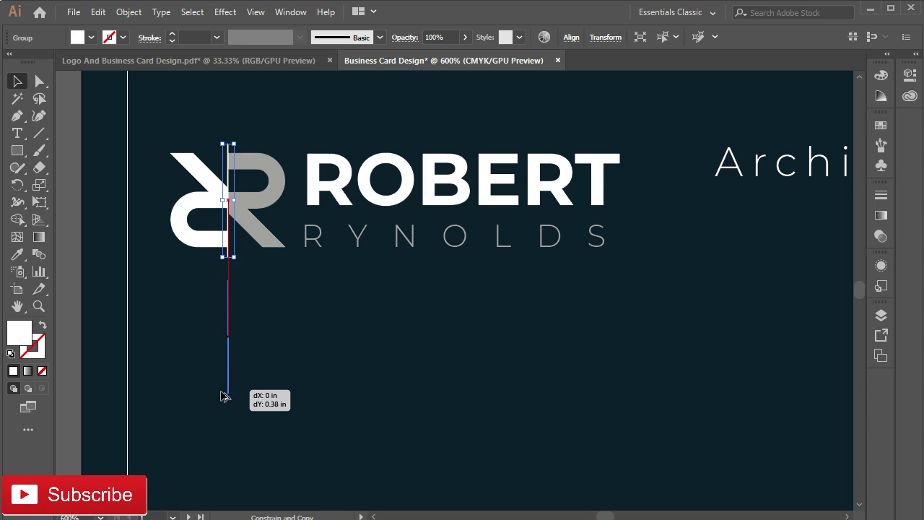
left_click_drag(225, 392, 228, 489)
scroll(301, 325, "down", 5)
scroll(287, 284, "up", 2)
scroll(289, 292, "up", 1)
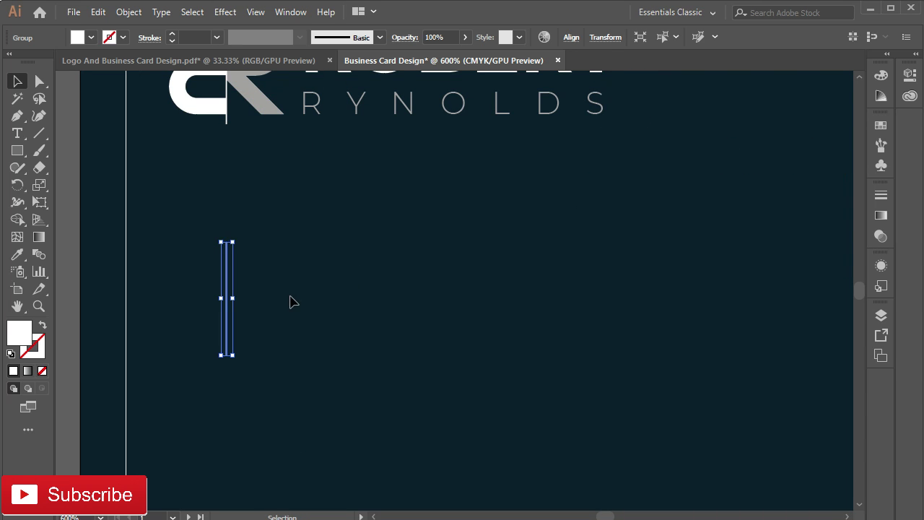
left_click(17, 133)
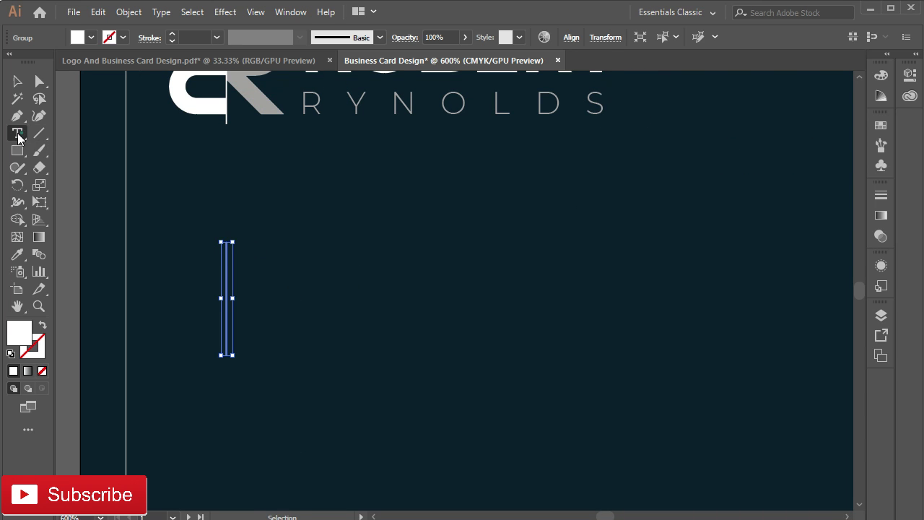
- Start a text object right of the divider in Montserrat Thin, tracking 0, reading 'tel'
left_click(293, 245)
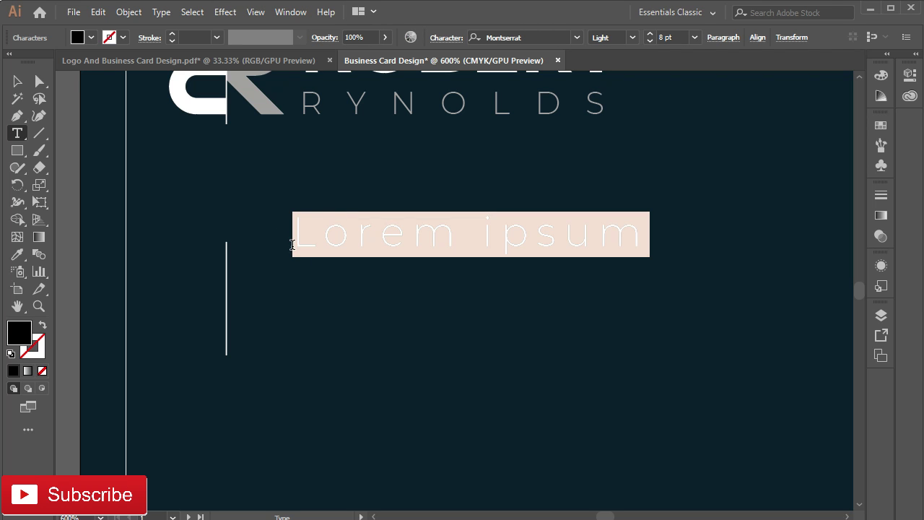
left_click(445, 36)
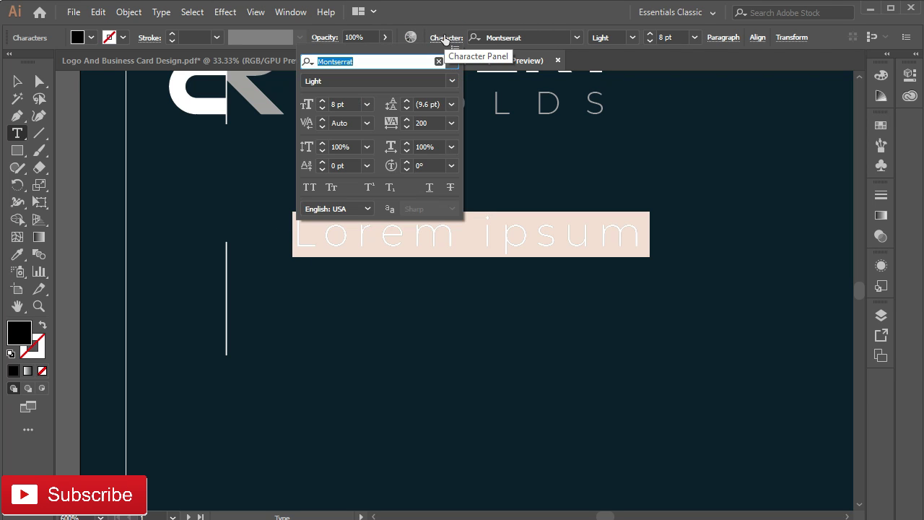
left_click(450, 81)
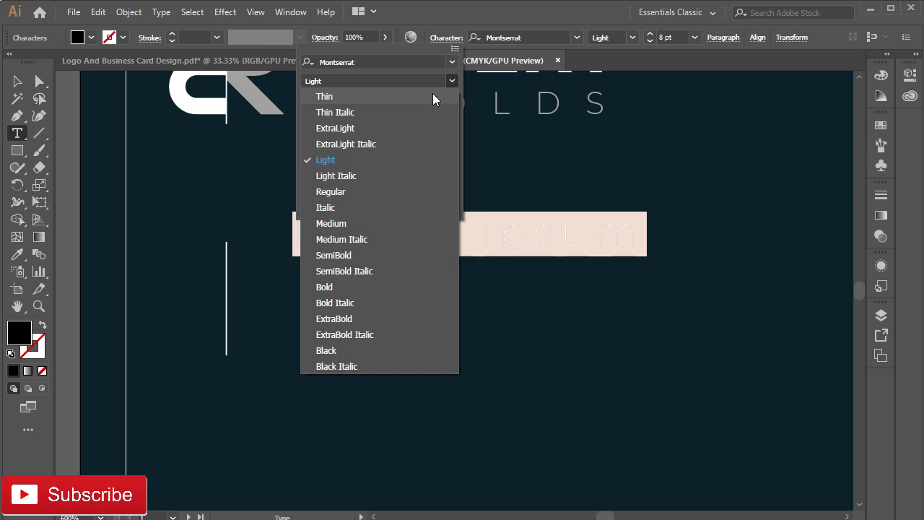
left_click(402, 99)
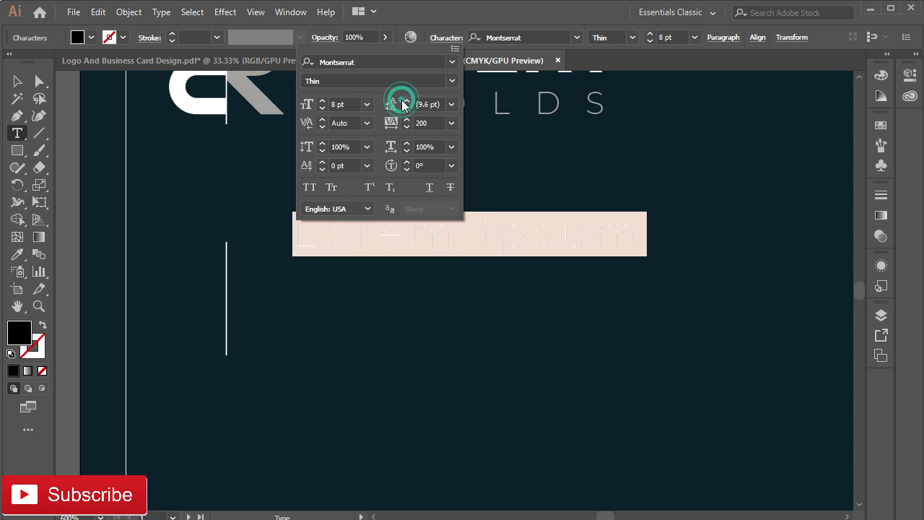
left_click(452, 125)
left_click(463, 237)
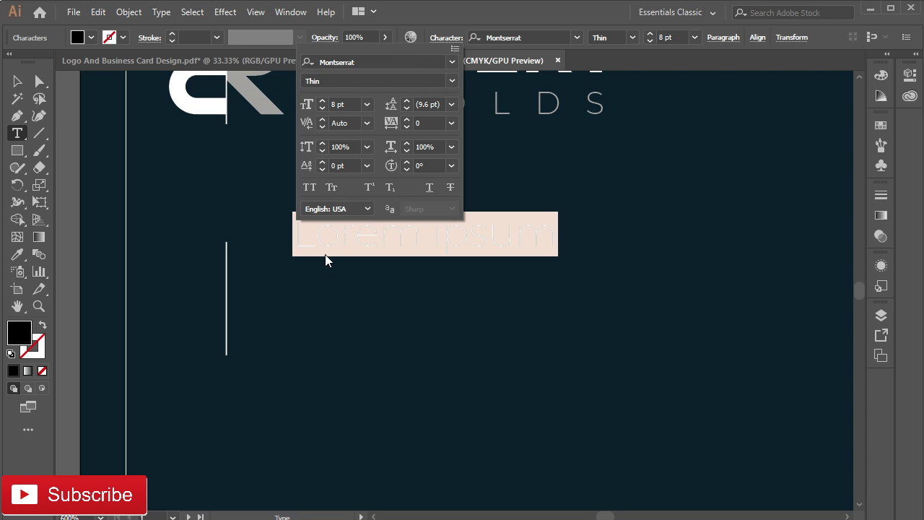
key("Escape")
type("t")
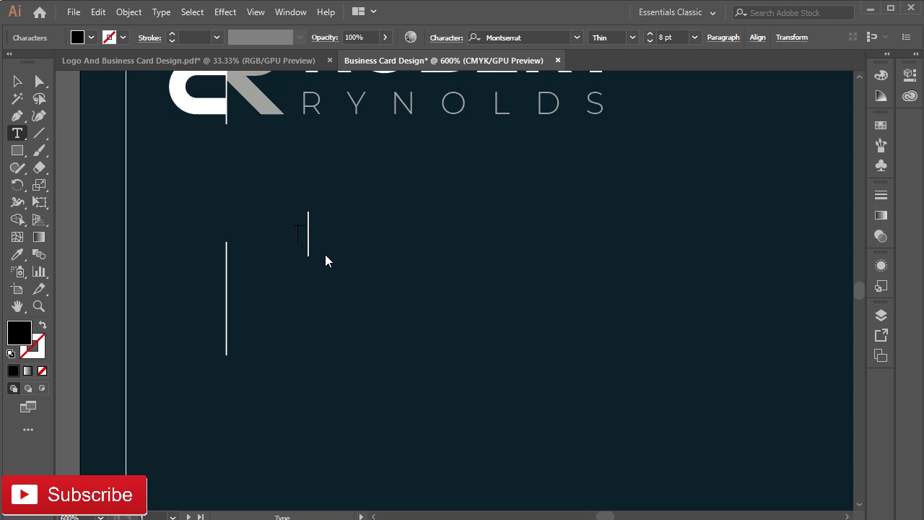
key("BackSpace")
type("tel")
- Set the tel text's fill colour to white (#ffffff)
left_click(447, 37)
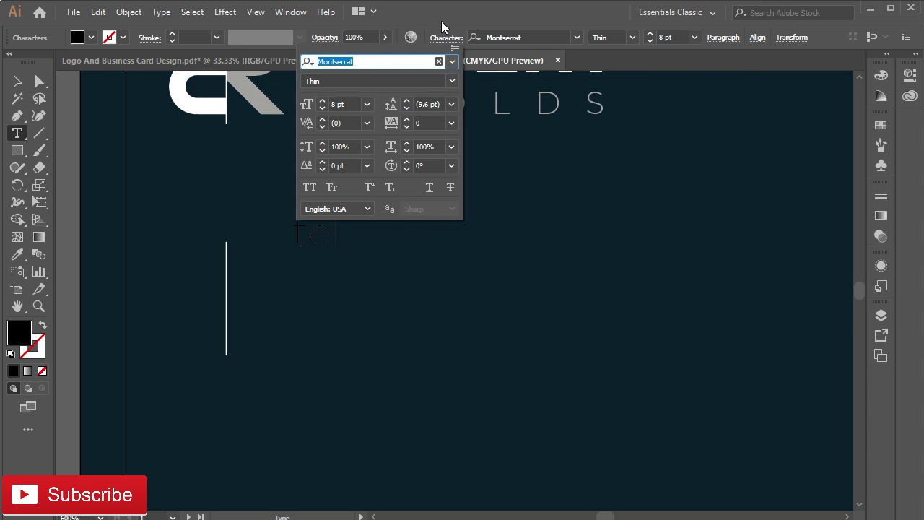
left_click(443, 12)
left_click(445, 38)
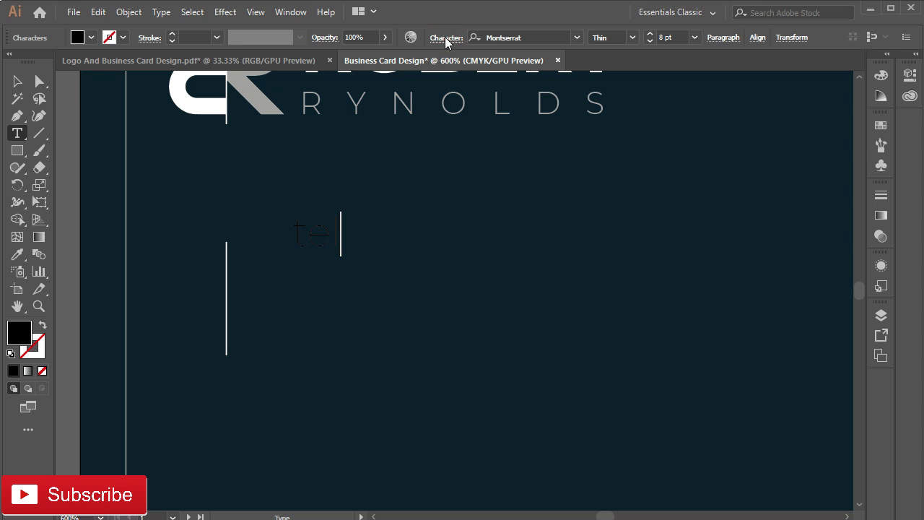
left_click(445, 38)
left_click(18, 81)
double_click(19, 333)
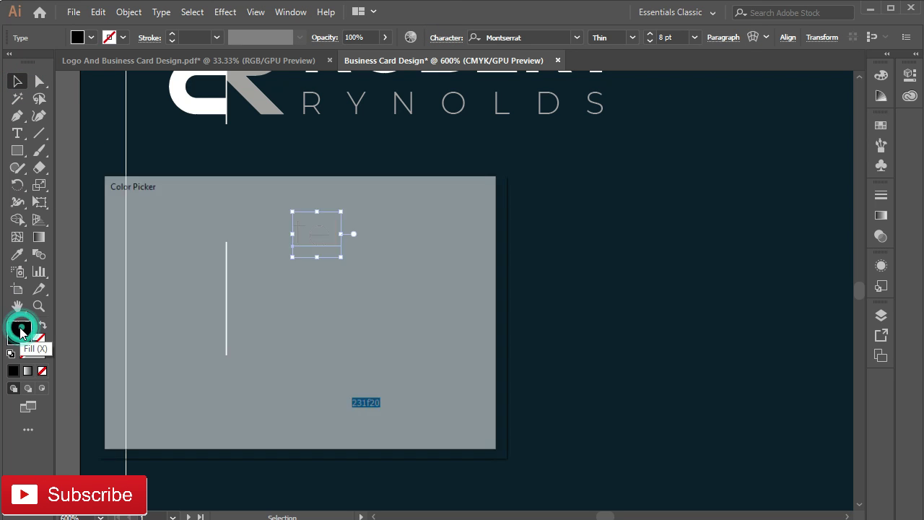
type("ffffff")
left_click(434, 236)
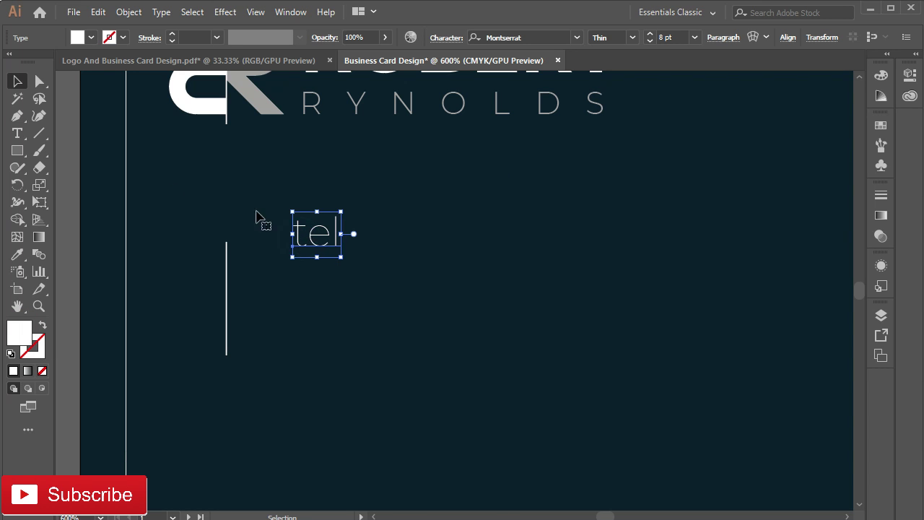
- Capitalise the text so it reads 'Tel'
double_click(298, 227)
key("shift+Right")
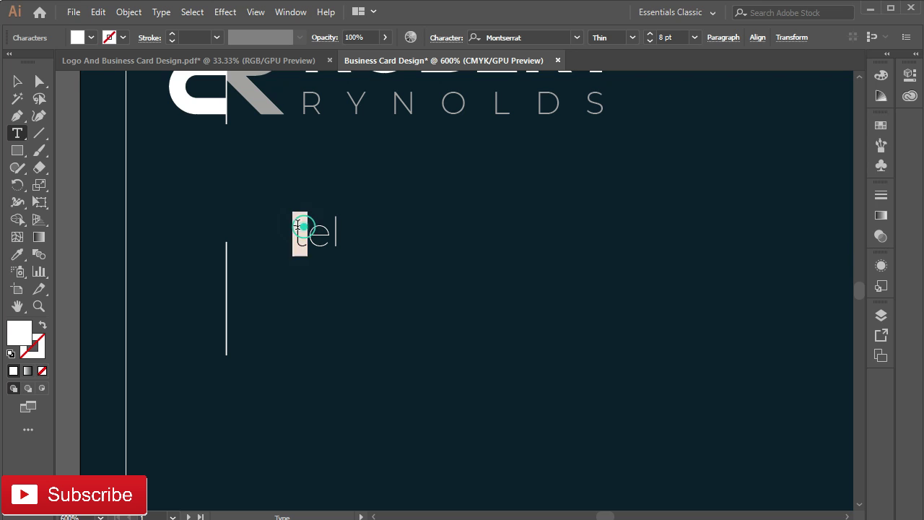
type("T")
key("Escape")
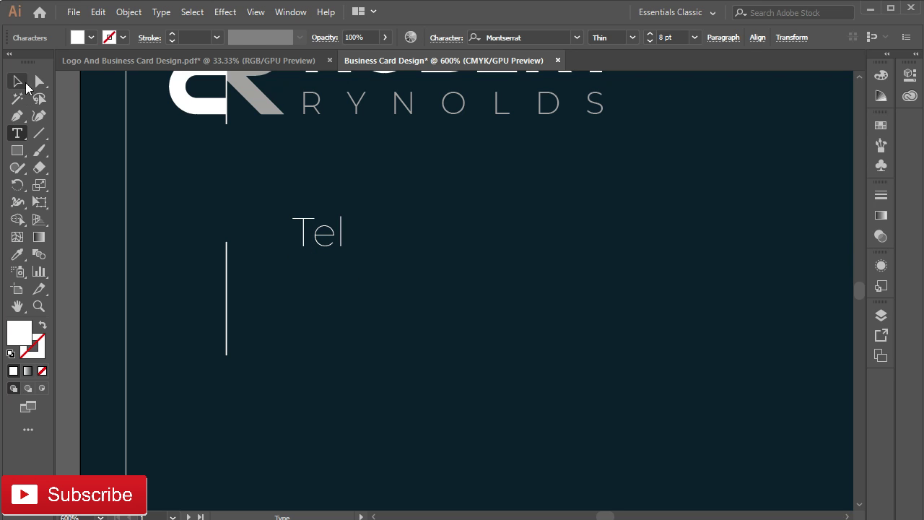
scroll(309, 240, "up", 1)
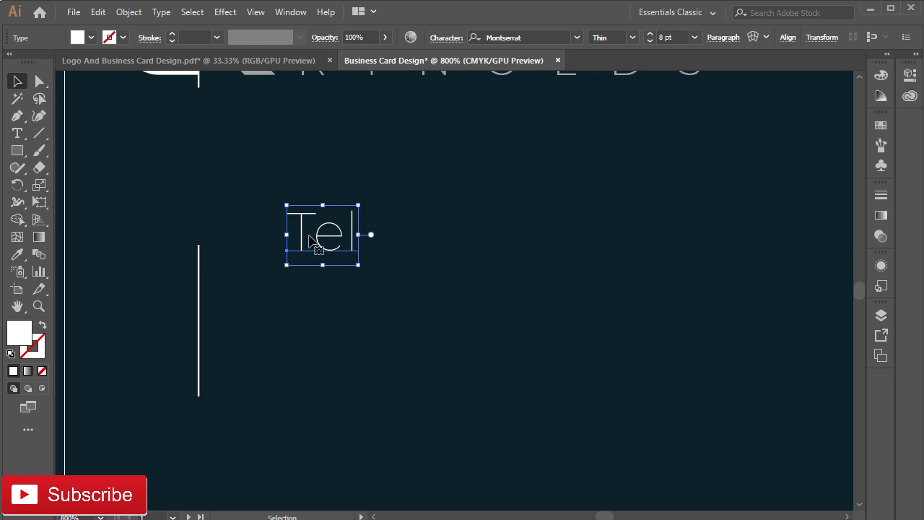
- Keep the font size at 8 pt and add the phone number after 'Tel:'
left_click(444, 40)
left_click(369, 104)
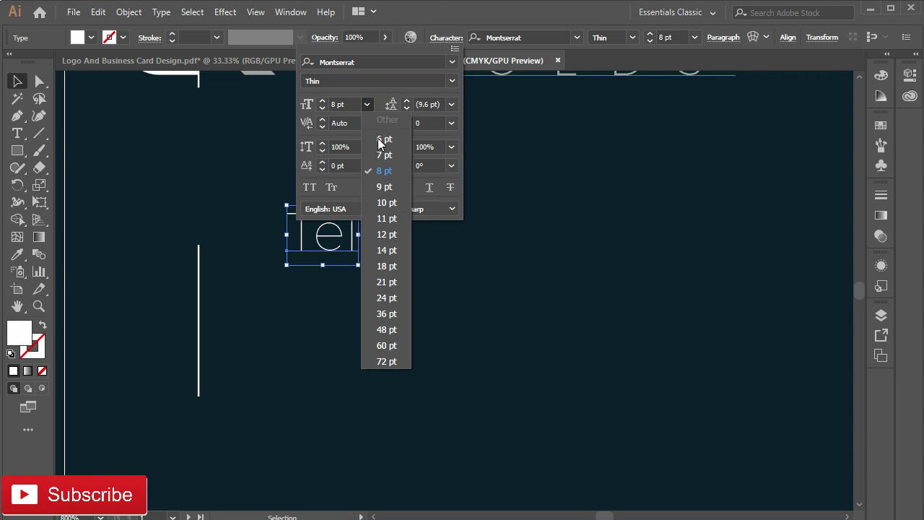
left_click(391, 179)
left_click(337, 250)
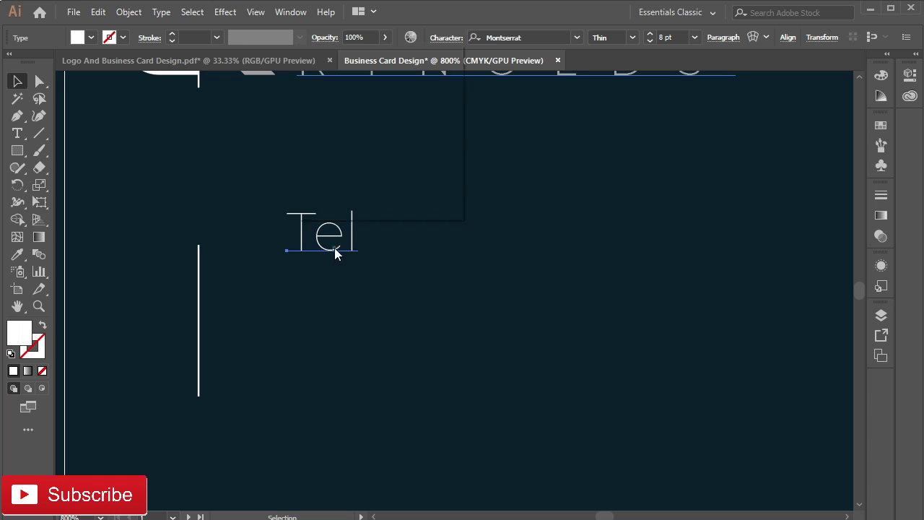
double_click(355, 239)
type(":")
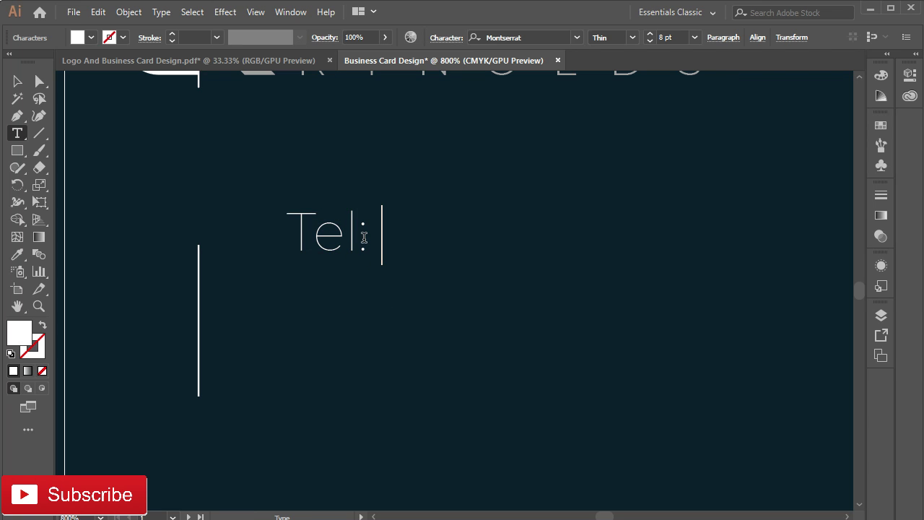
type(" 0321 ")
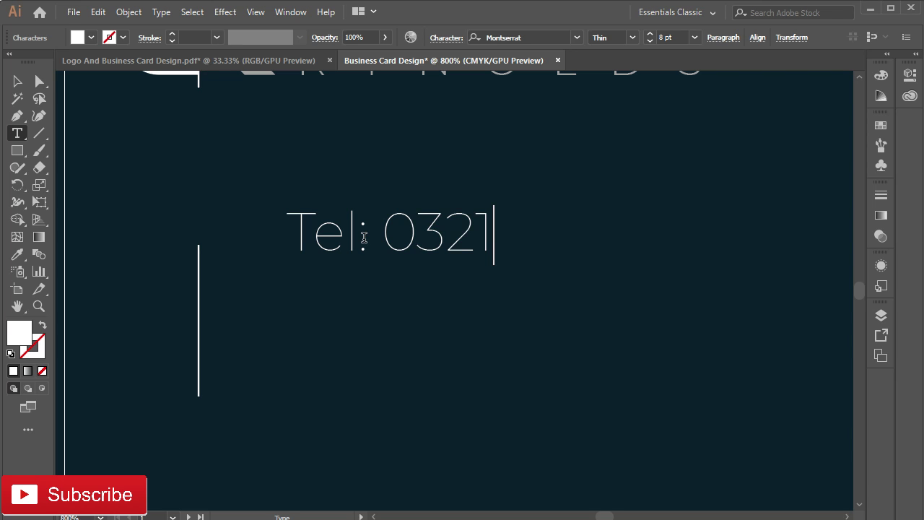
type("456 7890")
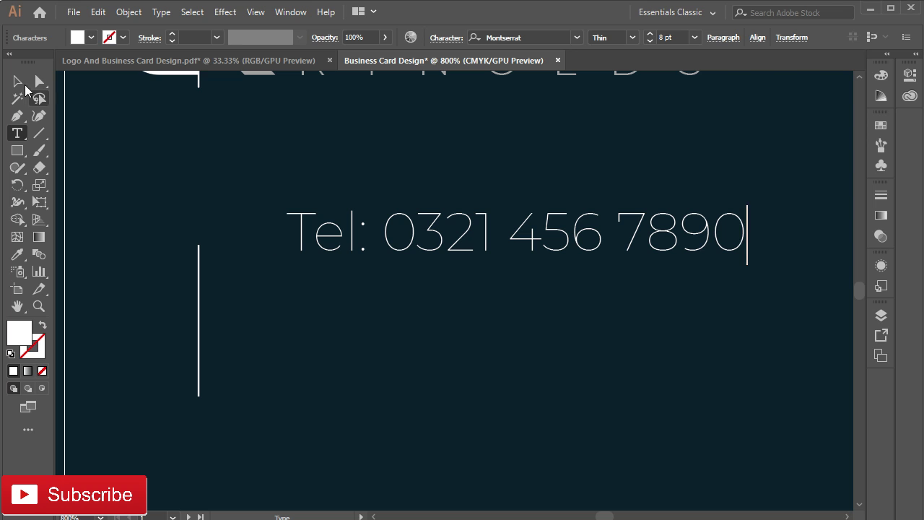
- Duplicate the phone line below itself and retype the copy as the Email contact line
left_click(17, 81)
left_click_drag(303, 245, 300, 334)
double_click(303, 331)
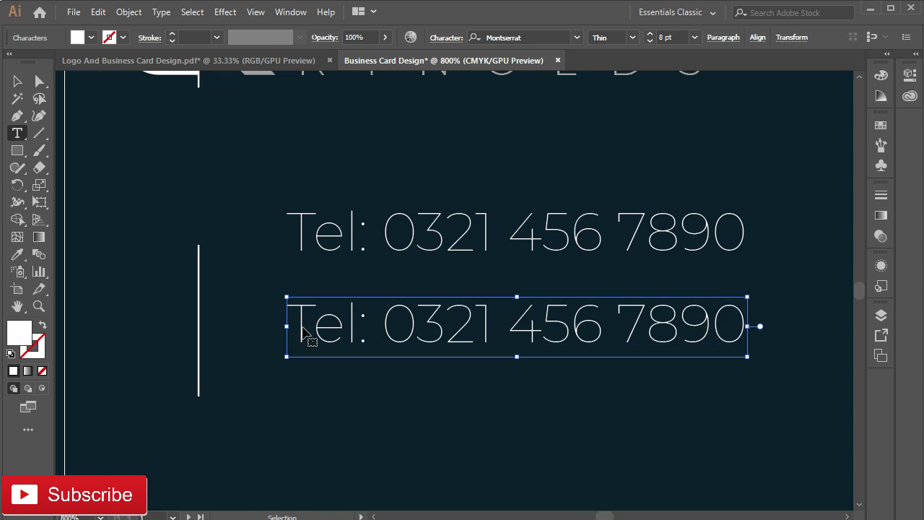
key("ctrl+a")
type("Email: ")
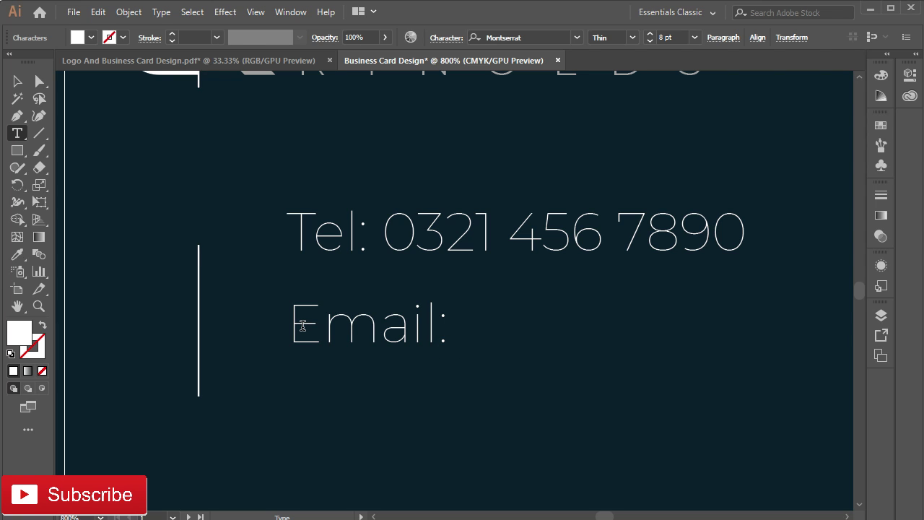
type("thesoftasia.com")
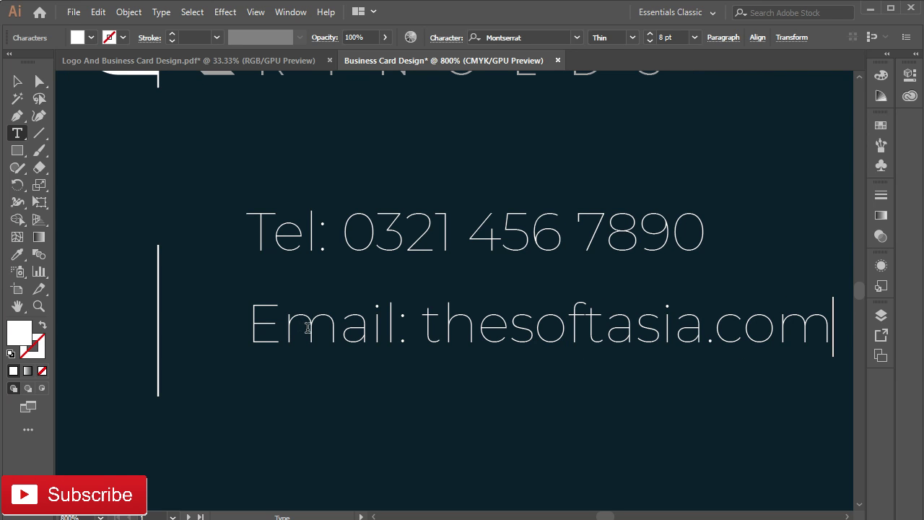
scroll(312, 338, "down", 1)
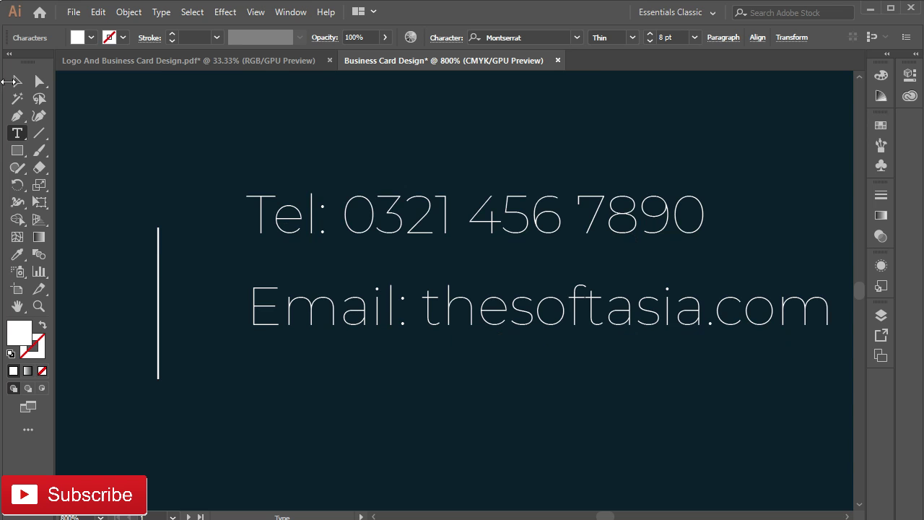
left_click(13, 82)
left_click_drag(331, 318, 328, 462)
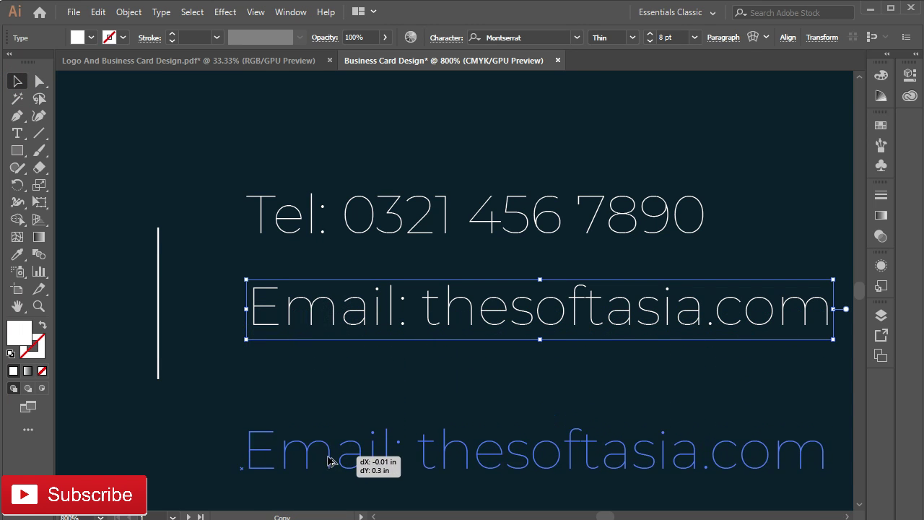
left_click_drag(328, 462, 346, 373)
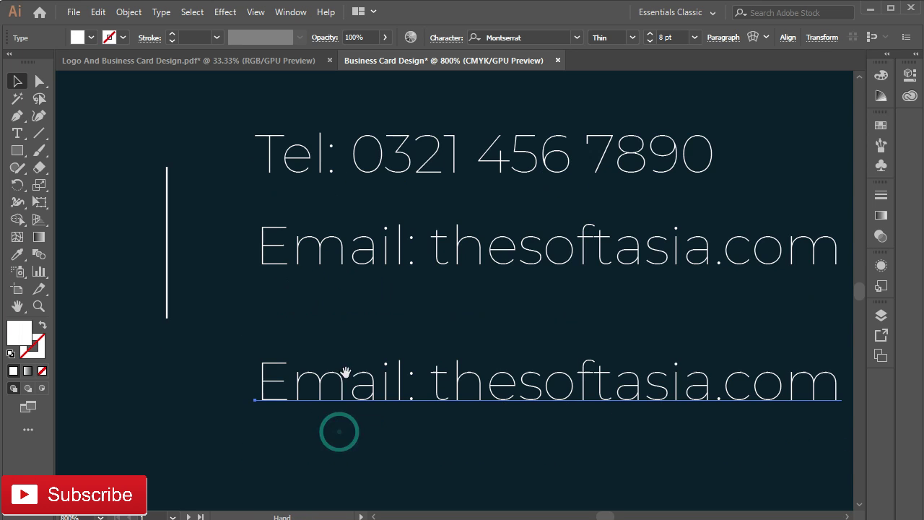
double_click(346, 394)
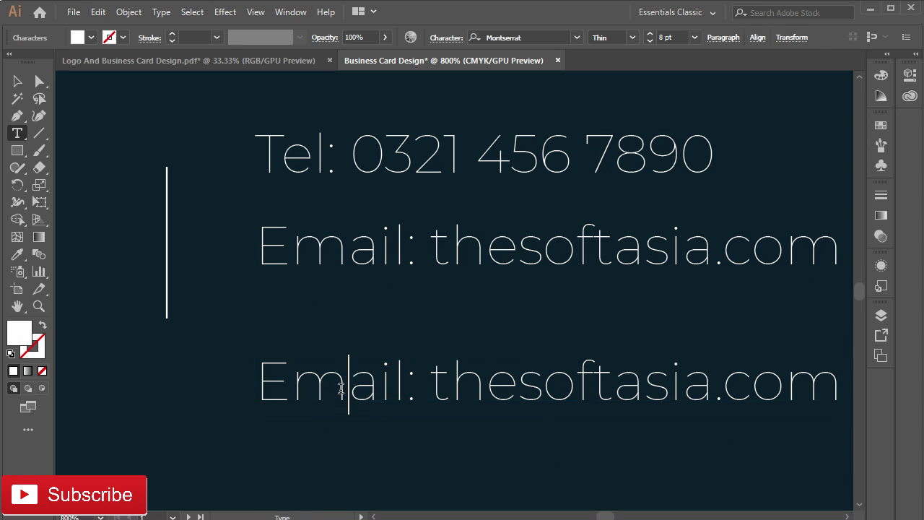
key("ctrl+a")
type("Web: ")
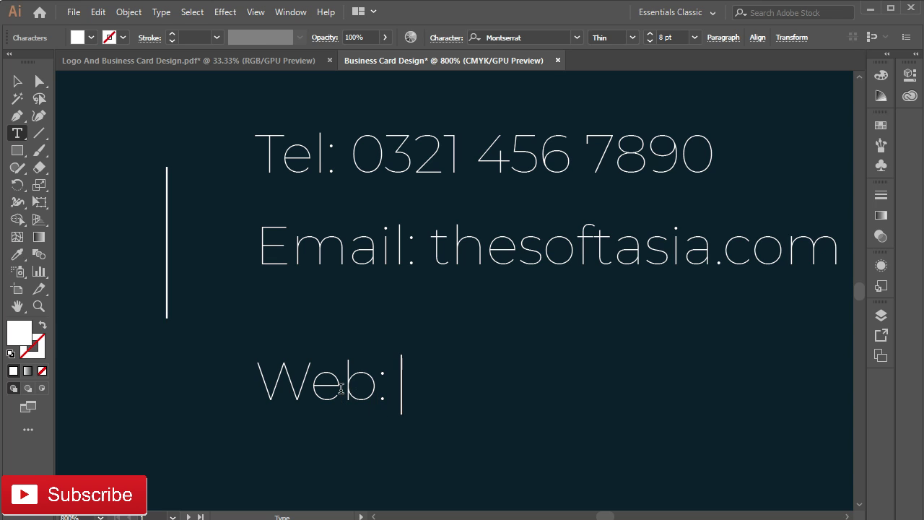
type("www.thesoftasia.")
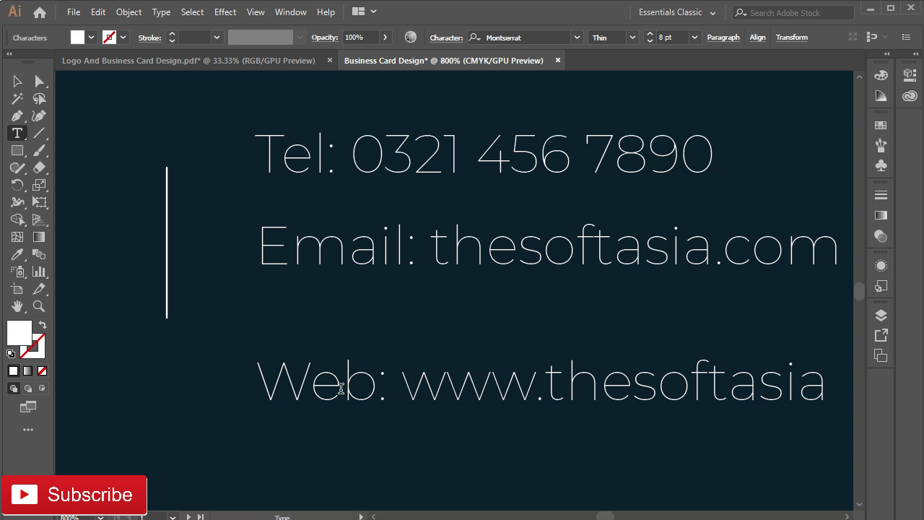
type("com")
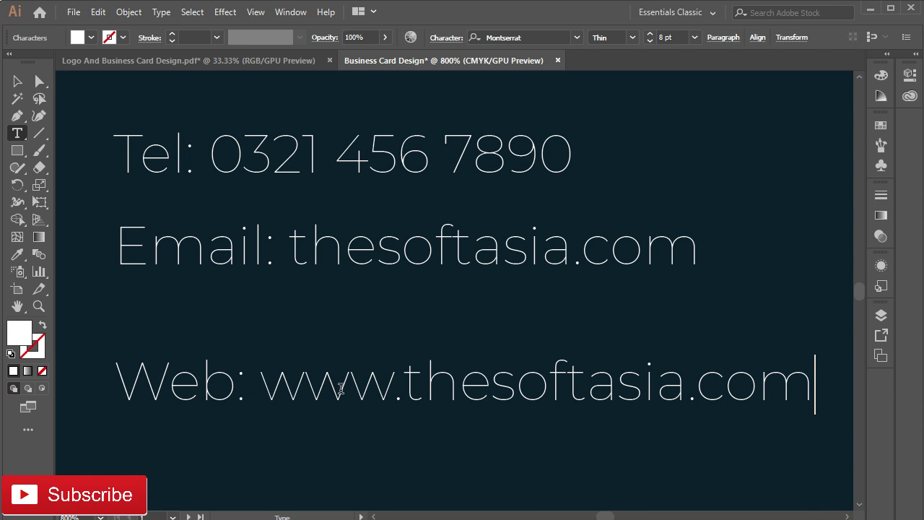
key("Escape")
- Evenly distribute the Tel, Email and Web lines vertically by their centres
left_click_drag(486, 118, 567, 269)
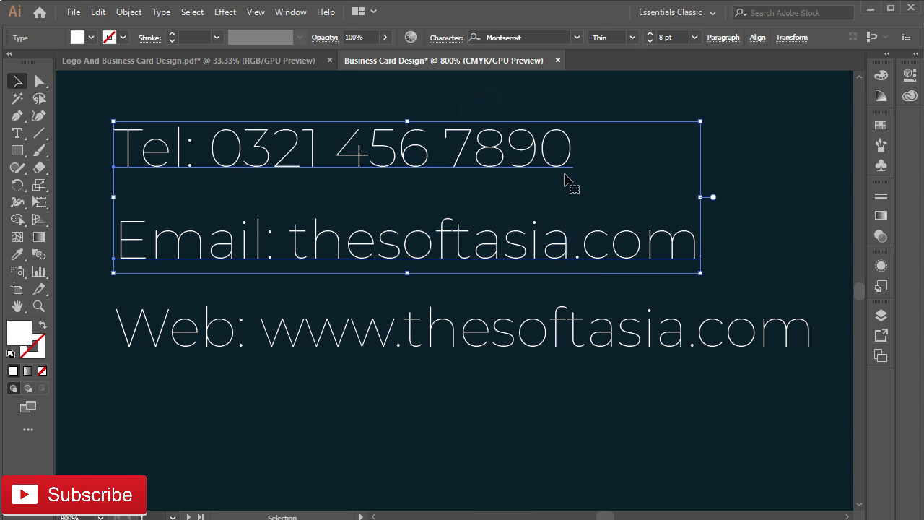
left_click_drag(64, 94, 334, 372)
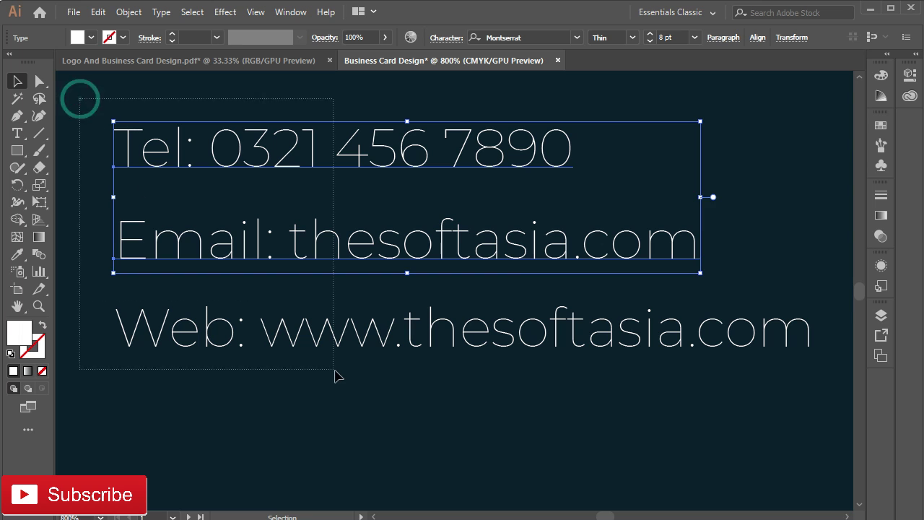
left_click(757, 37)
left_click(637, 121)
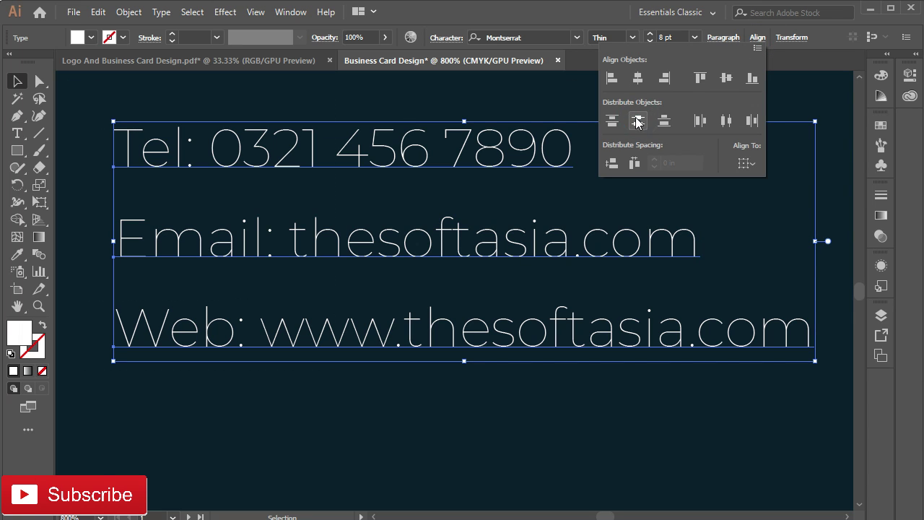
left_click(96, 101)
left_click(97, 186)
- Lengthen the white divider line to span all three contact lines and show the rulers
left_click_drag(142, 187, 287, 215)
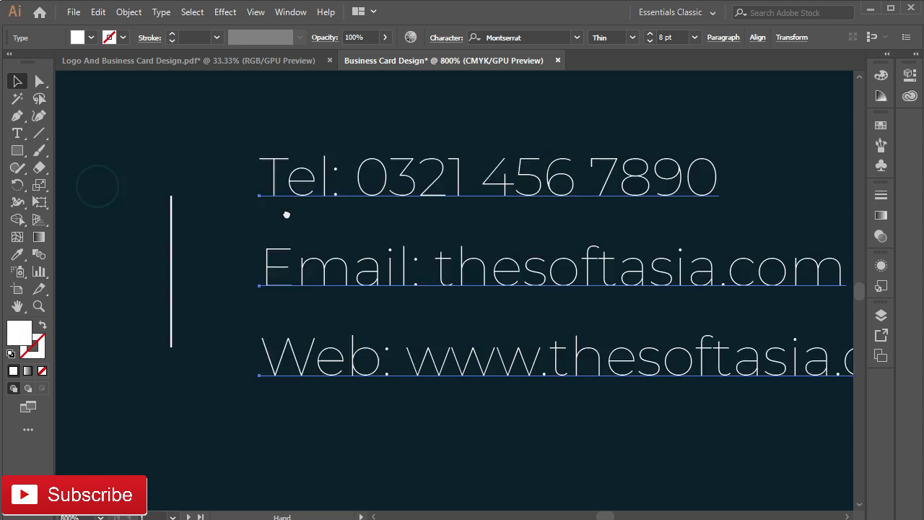
left_click(200, 232)
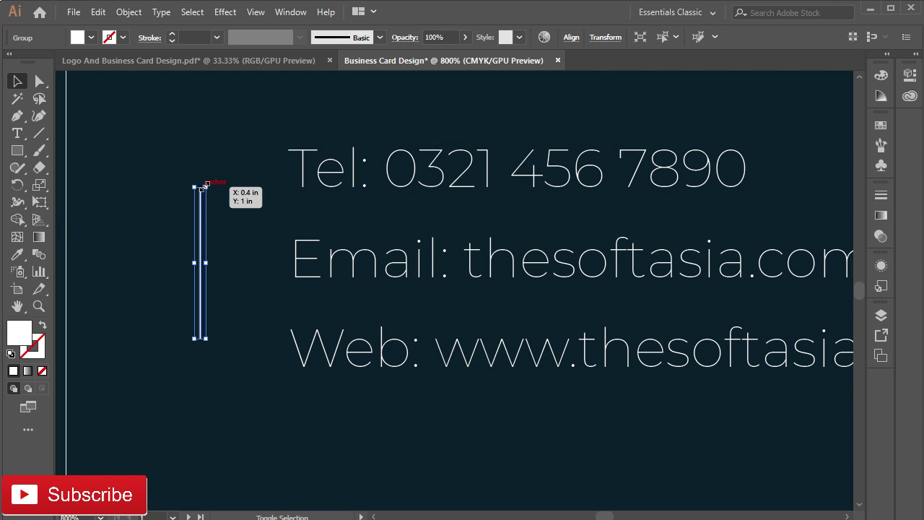
left_click_drag(205, 186, 231, 153)
left_click(257, 208)
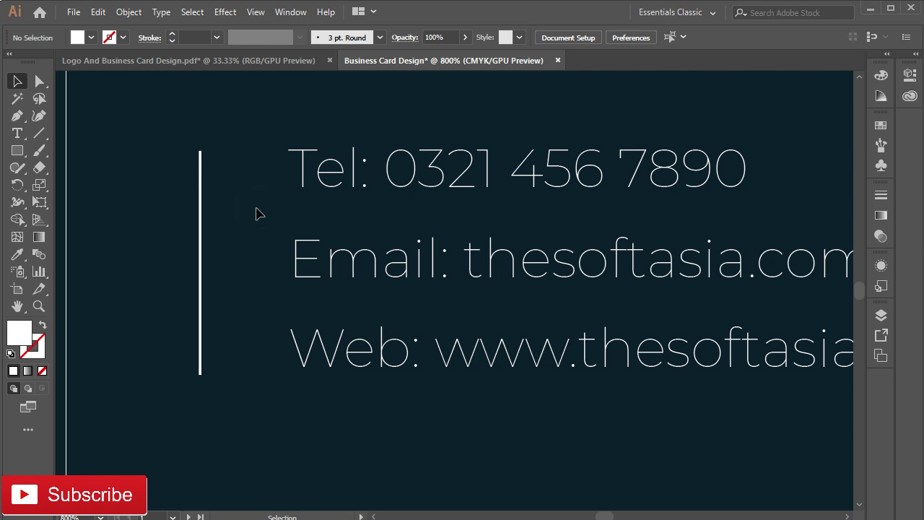
scroll(260, 203, "down", 1)
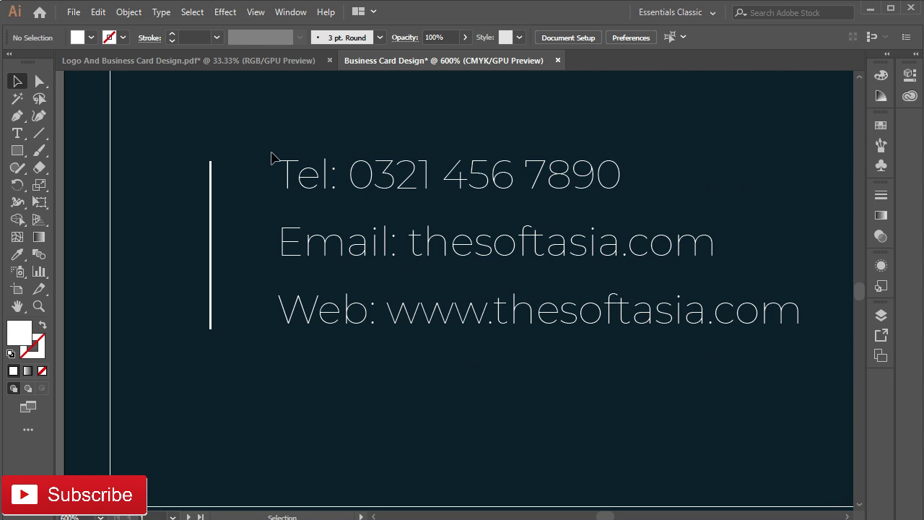
left_click_drag(275, 161, 253, 269)
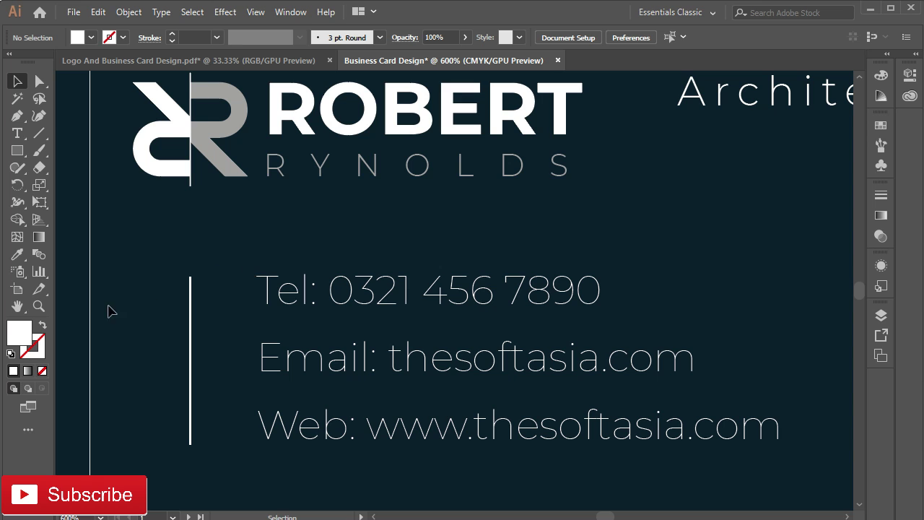
key("ctrl+r")
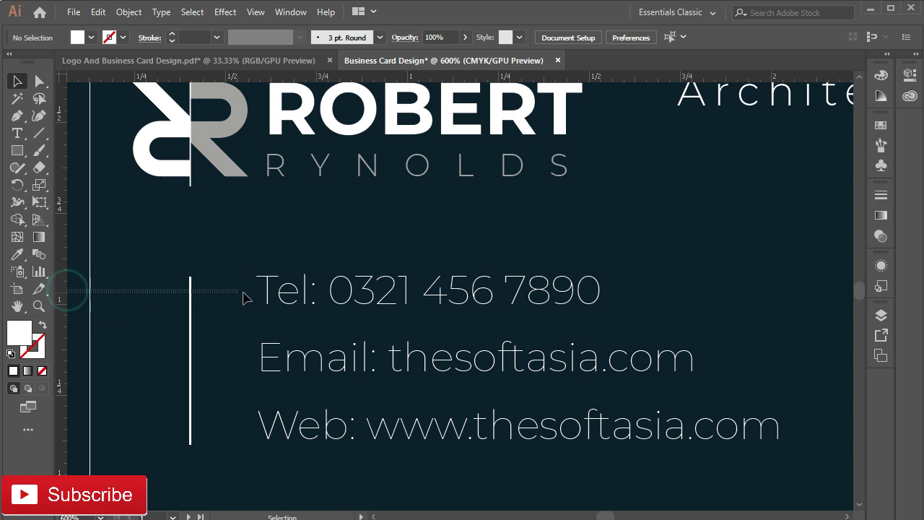
- Pull a vertical guide from the ruler to the left edge of RYNOLDS
left_click(190, 291)
left_click(116, 268)
left_click_drag(65, 279, 260, 273)
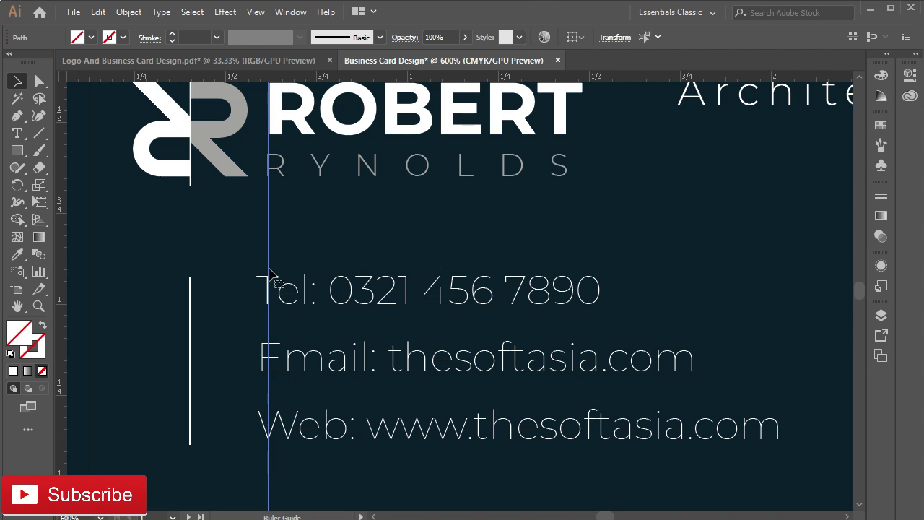
scroll(270, 217, "up", 1)
scroll(270, 217, "up", 2)
scroll(295, 217, "up", 5)
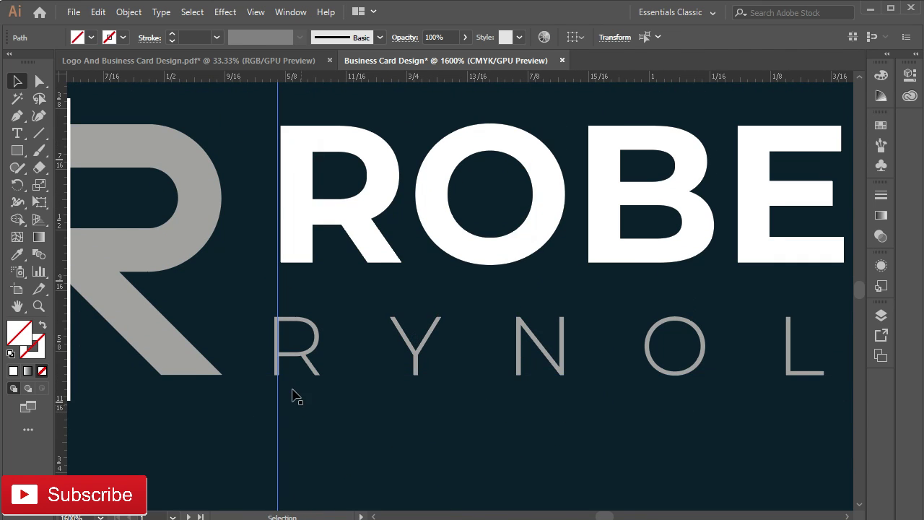
scroll(289, 325, "up", 1)
left_click_drag(284, 300, 282, 302)
- Move the RYNOLDS text so it lines up with the guide
left_click(341, 323)
key("Right")
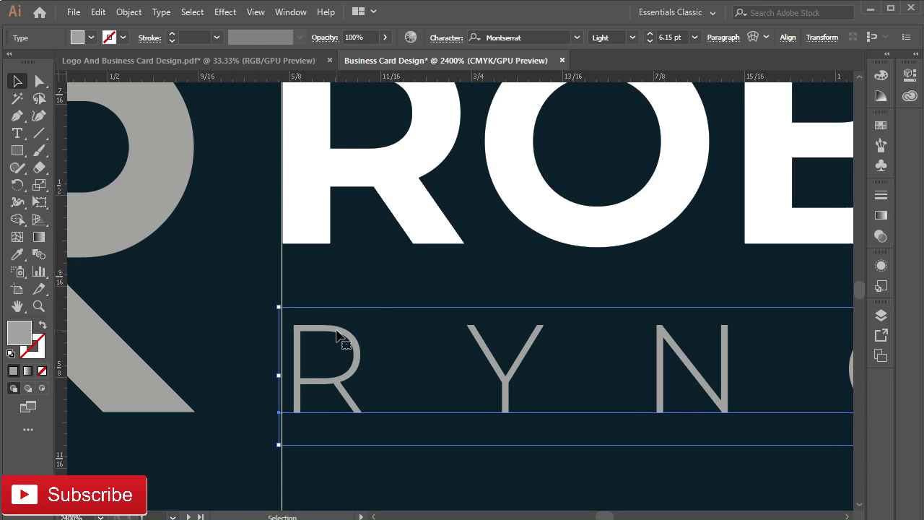
key("Left")
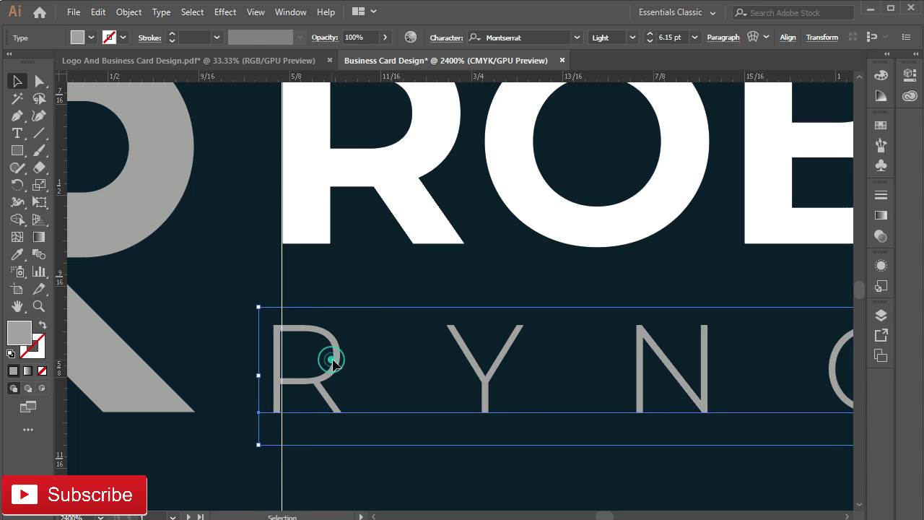
left_click_drag(327, 359, 335, 360)
left_click(356, 452)
- Shift the Tel line right so its left edge sits on the guide
scroll(356, 453, "down", 5)
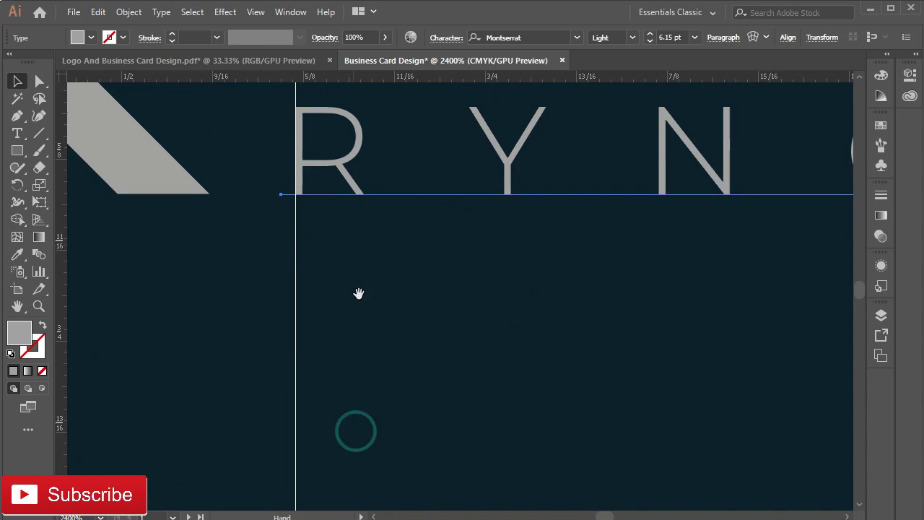
scroll(358, 293, "down", 5)
key("ctrl+minus")
key("ctrl+minus")
left_click_drag(223, 202, 411, 436)
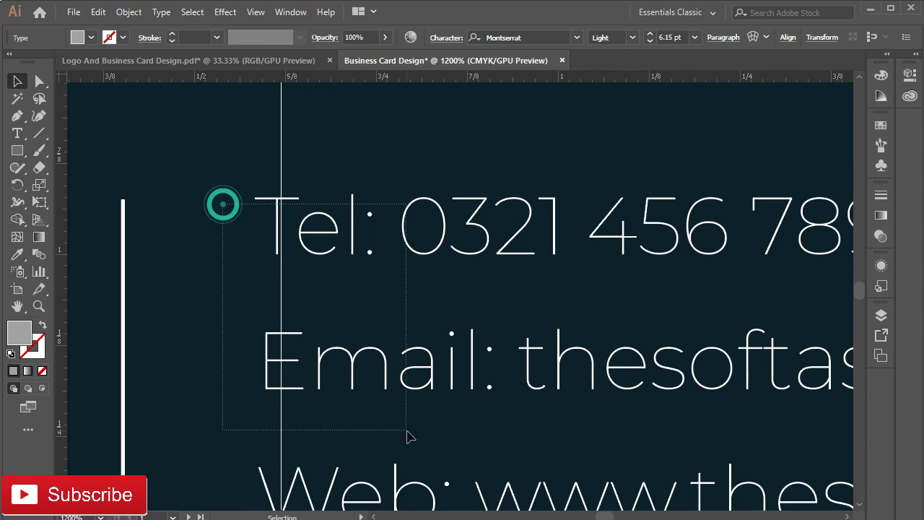
scroll(252, 320, "down", 3)
left_click_drag(200, 299, 412, 433)
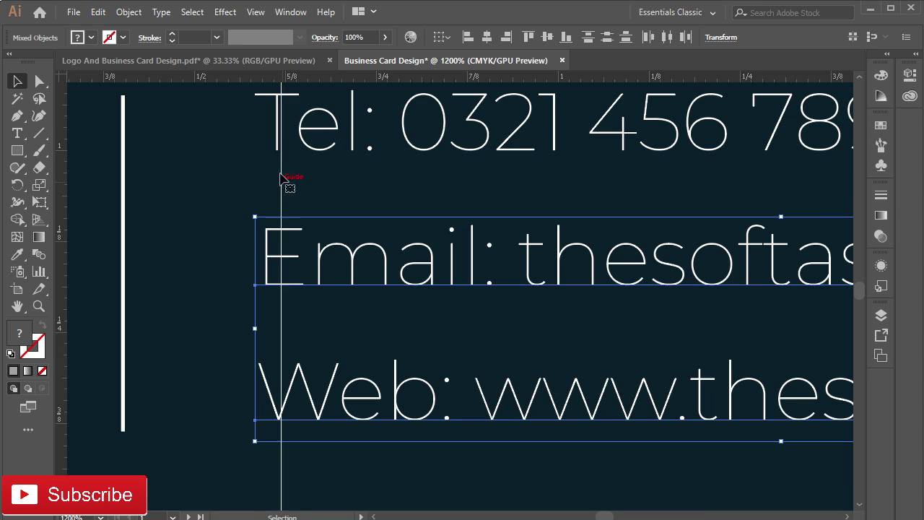
left_click_drag(266, 145, 285, 152)
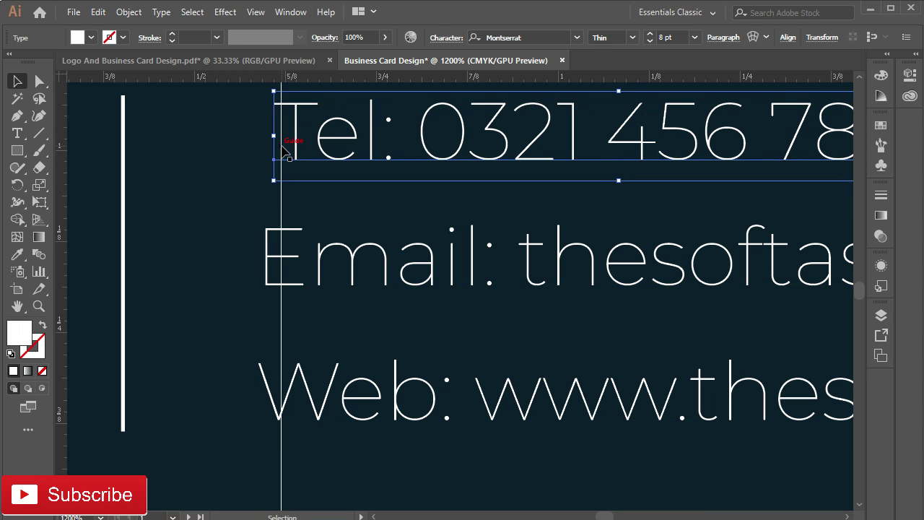
- Nudge the Email line into alignment with the guide
left_click_drag(221, 175, 398, 309)
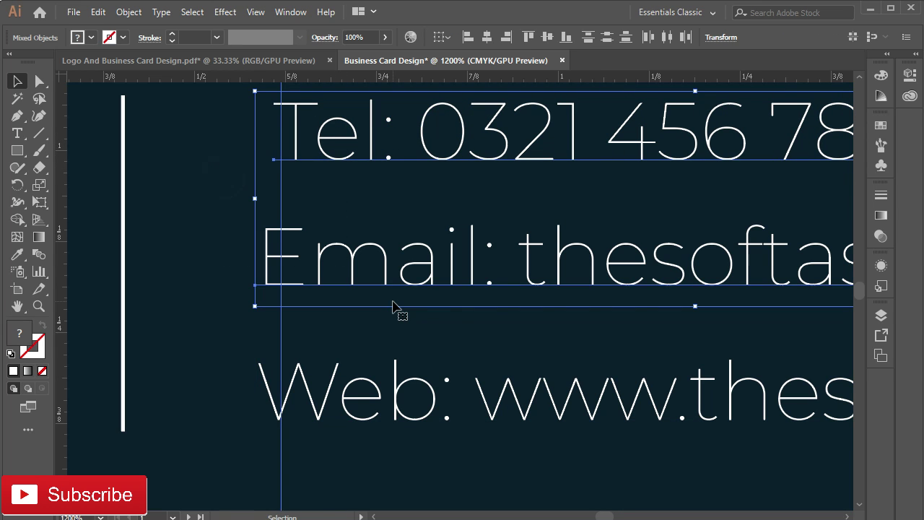
left_click(231, 244)
left_click(313, 262)
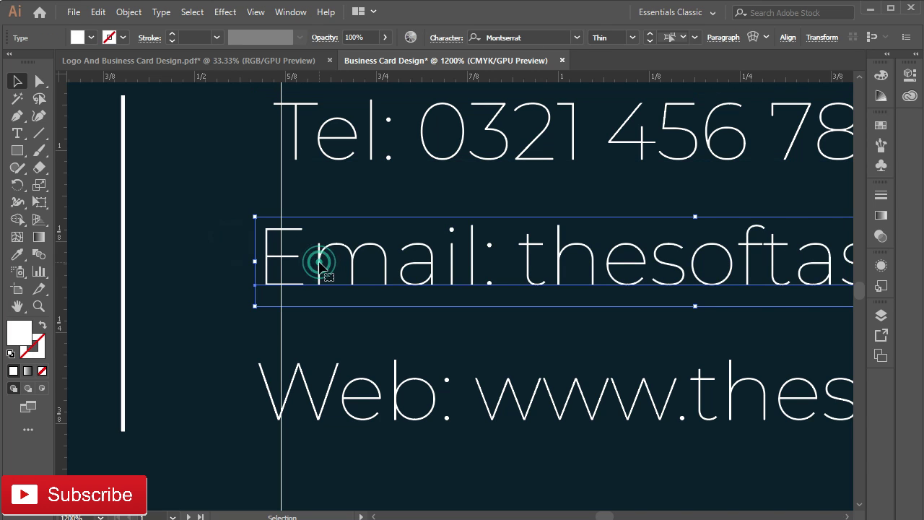
key("Right")
key("Right")
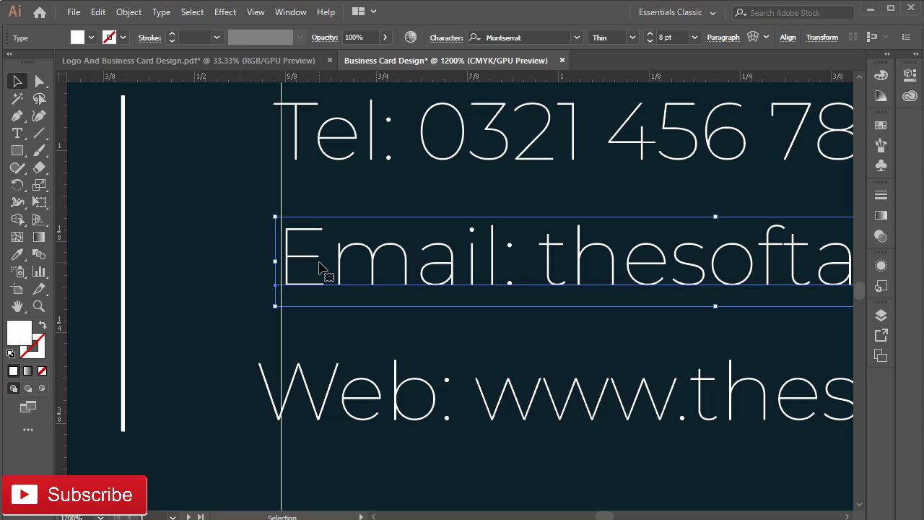
scroll(322, 267, "up", 1, "alt")
left_click_drag(303, 262, 296, 246)
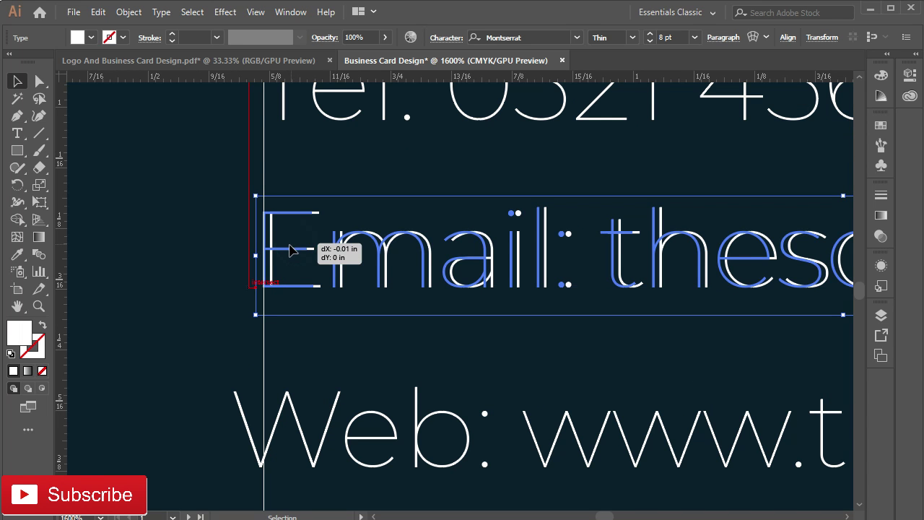
- Move the Web line onto the guide, completing the left-aligned contact block
left_click_drag(335, 433, 359, 435)
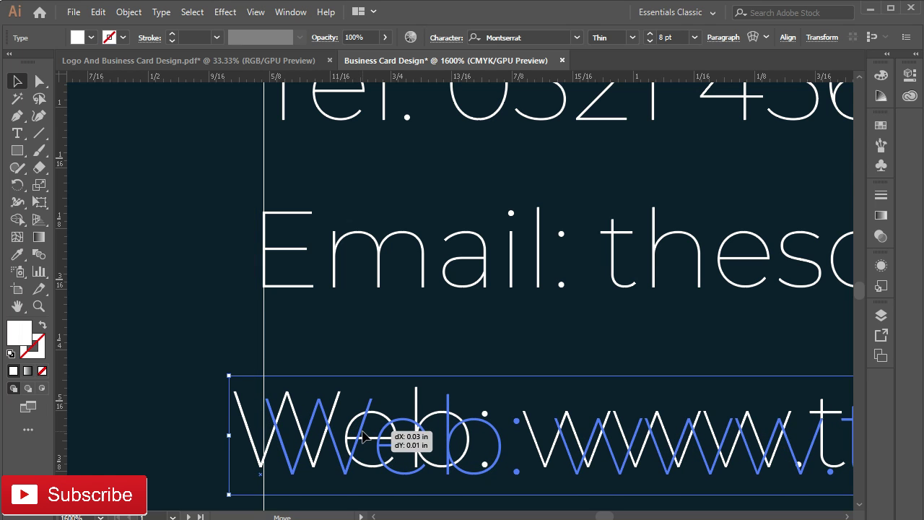
left_click_drag(359, 435, 363, 440)
scroll(191, 363, "down", 3, "alt")
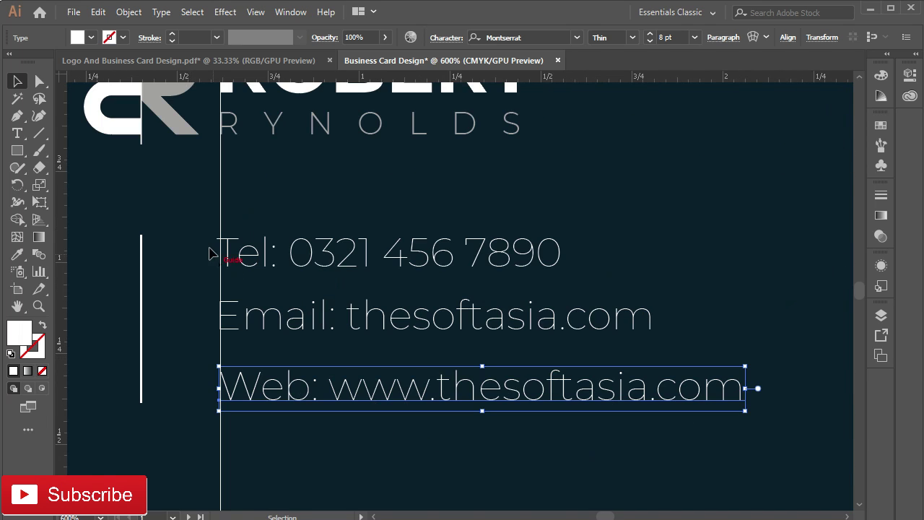
left_click_drag(209, 253, 268, 330)
scroll(253, 296, "down", 1, "alt")
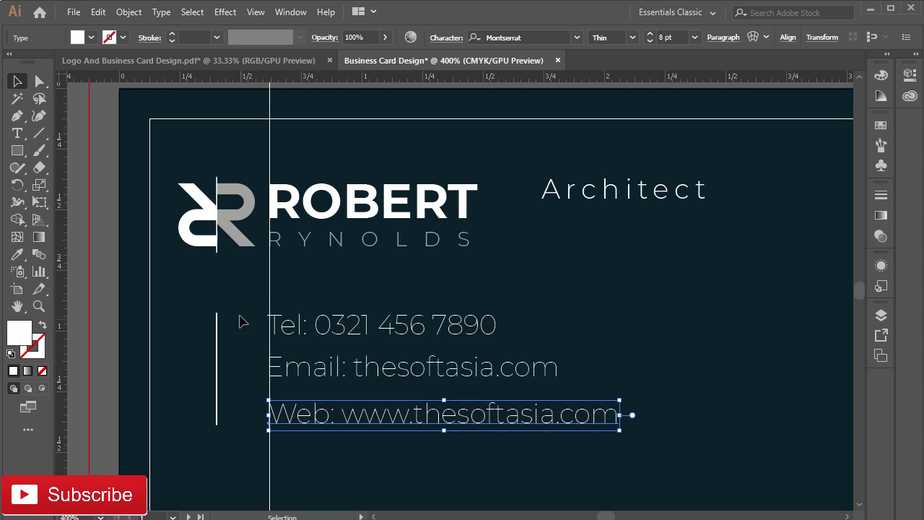
left_click(240, 317)
scroll(241, 383, "up", 1, "alt")
mouse_move(238, 405)
left_mouse_down()
mouse_move(237, 346)
mouse_move(240, 355)
left_mouse_up()
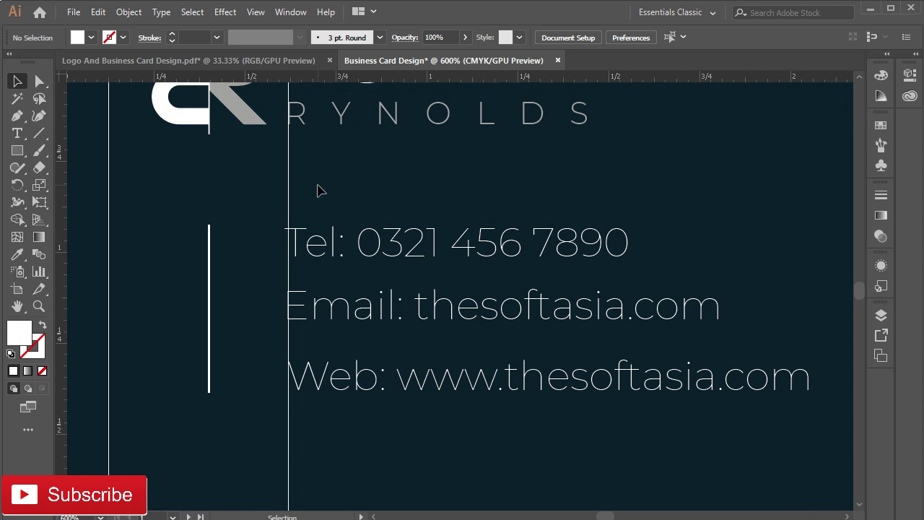
left_click(282, 192)
- Delete the alignment guide and group the logo mark with the ROBERT RYNOLDS name
key("Delete")
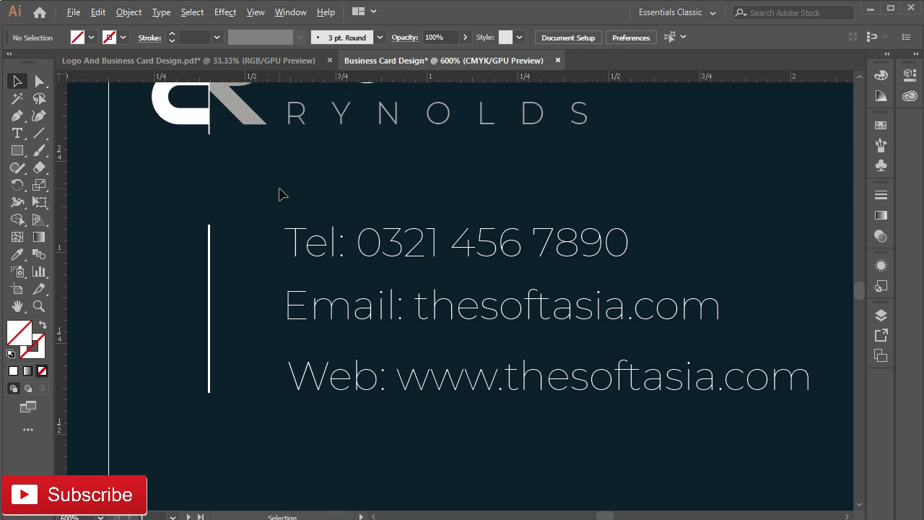
scroll(280, 193, "down", 1, "alt")
left_click_drag(458, 145, 431, 230)
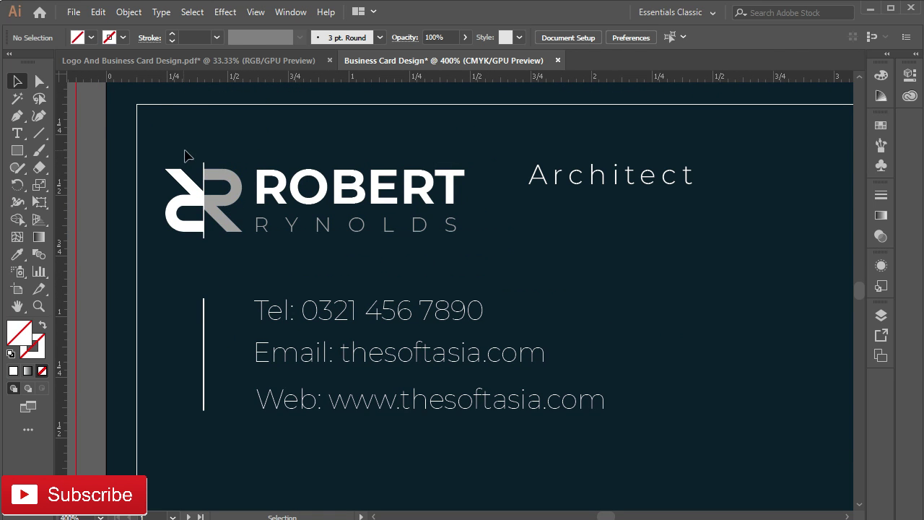
left_click_drag(183, 155, 322, 259)
right_click(219, 206)
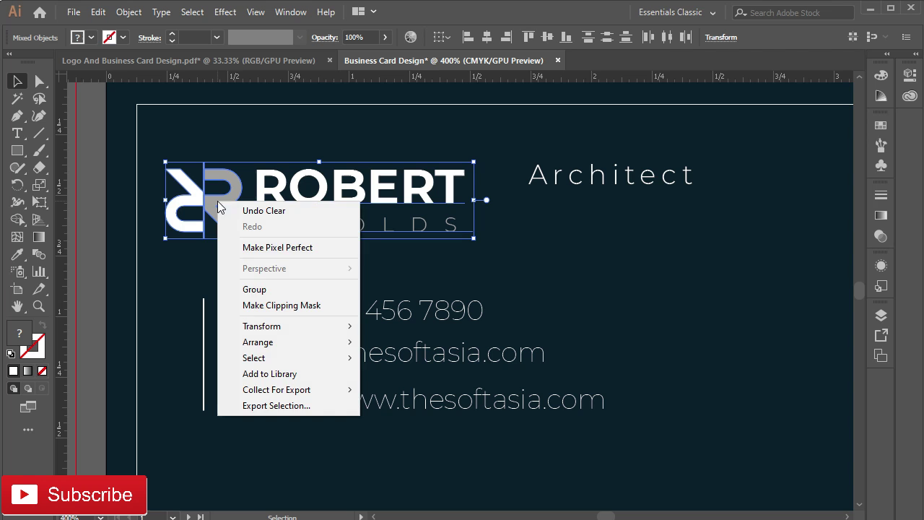
left_click(299, 289)
- Set the Tel line's font weight to Montserrat Light
left_click(374, 402)
right_click(336, 361)
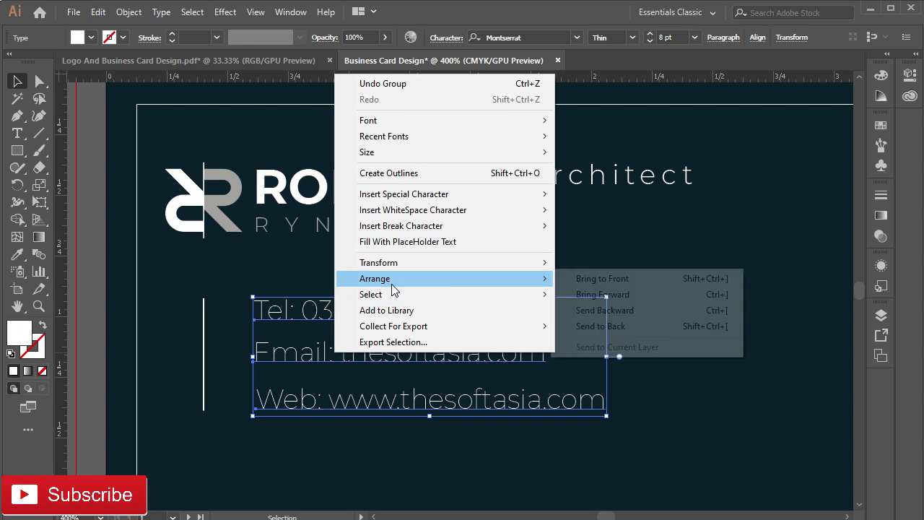
left_click(264, 264)
left_click(354, 381)
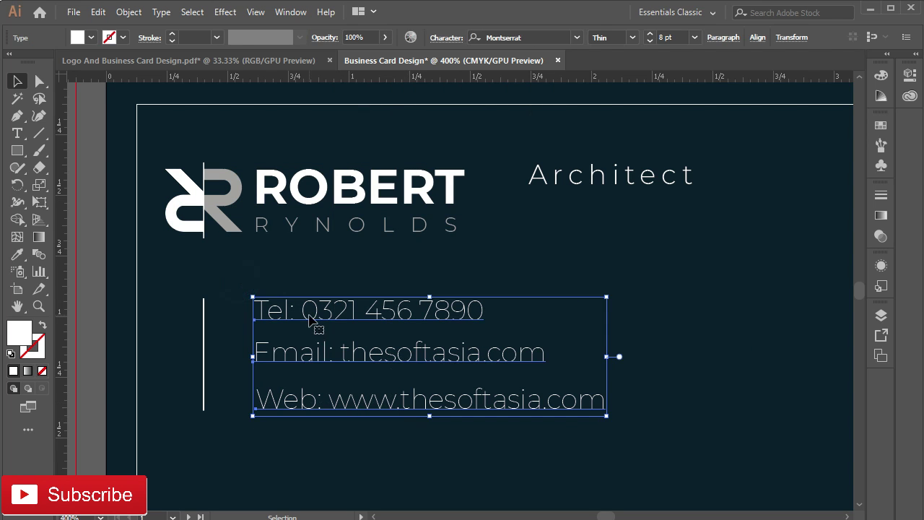
right_click(309, 318)
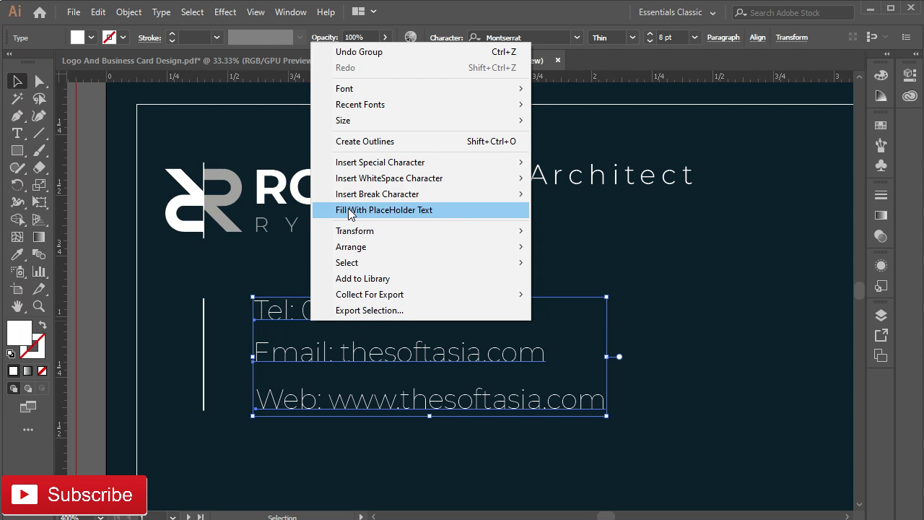
left_click(611, 265)
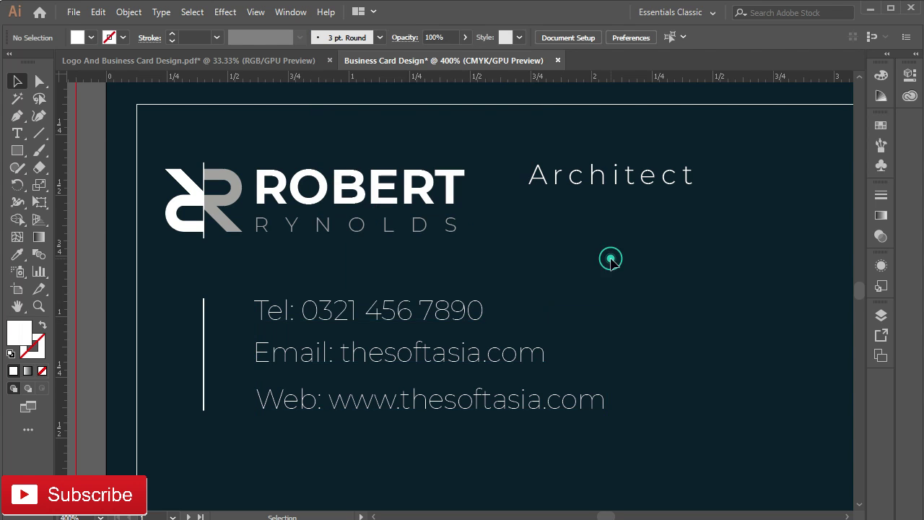
left_click(310, 334)
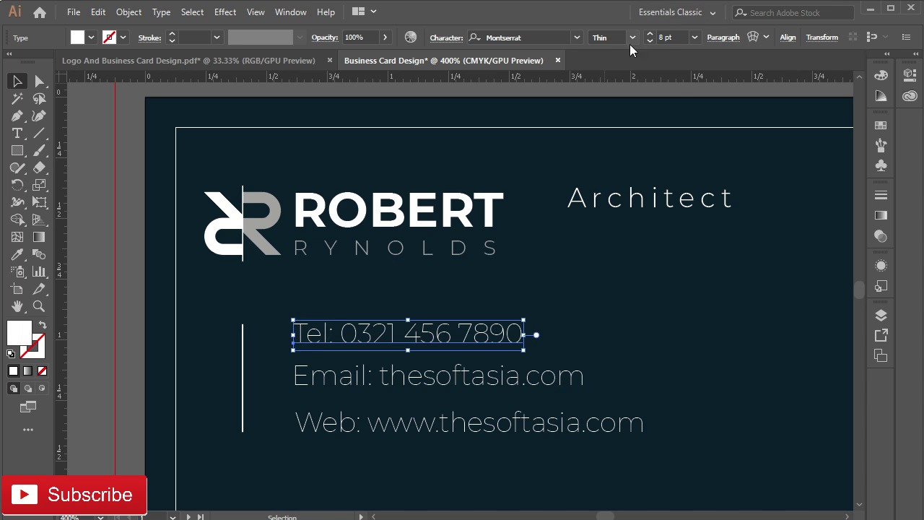
left_click(633, 41)
left_click(634, 113)
- Set the Email and Web lines to Montserrat Light weight
left_click(420, 381)
left_click(632, 37)
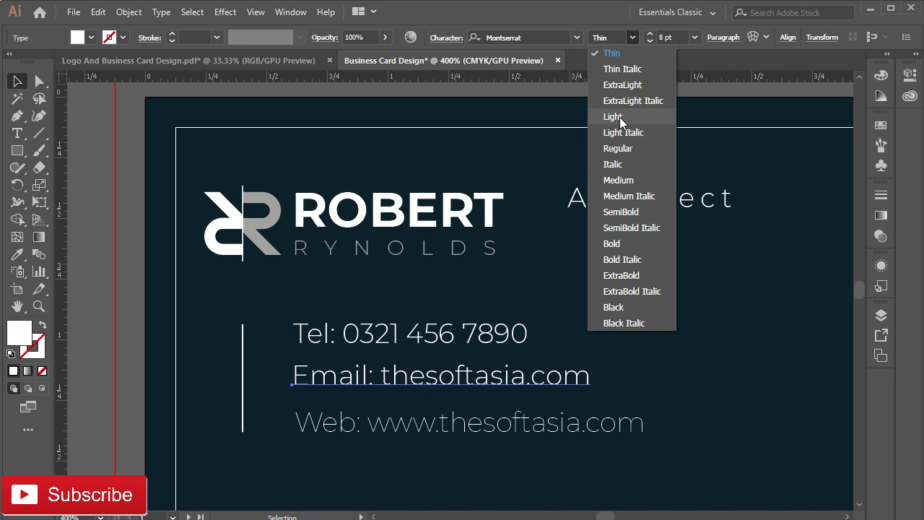
left_click(620, 118)
left_click(408, 422)
left_click(631, 38)
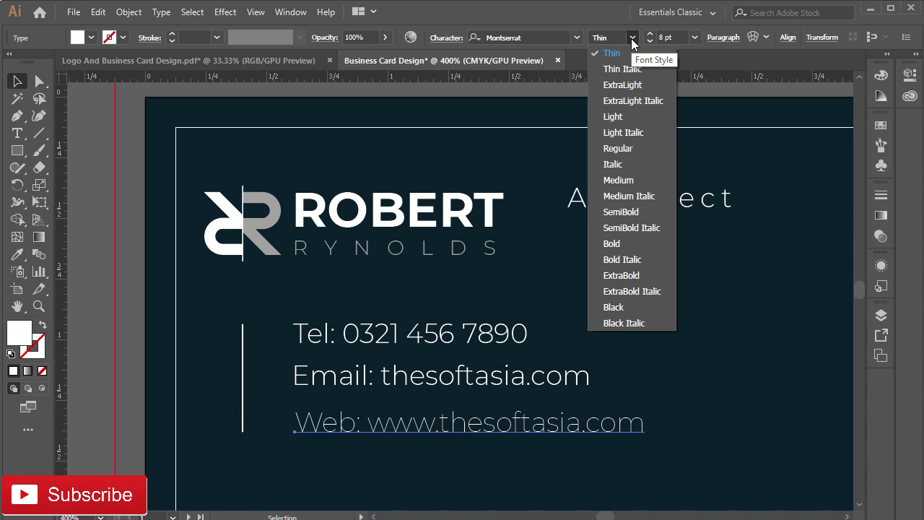
left_click(620, 117)
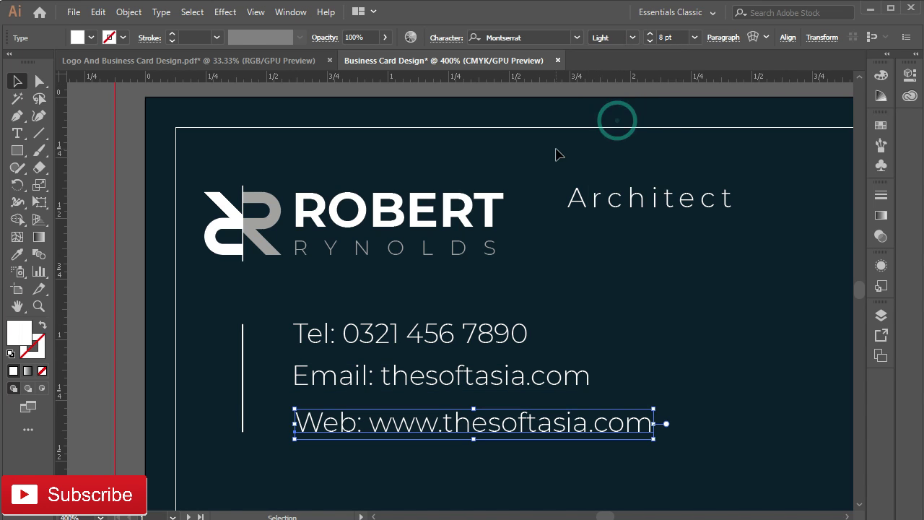
left_click(296, 298)
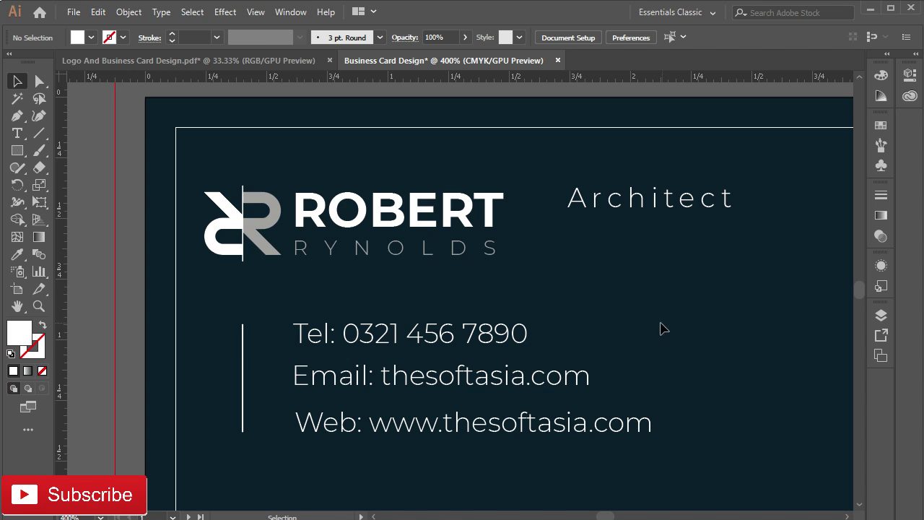
- Nudge the logo-and-text group slightly down and place the first point of a Pen line
key("ctrl+minus")
left_click_drag(301, 201, 302, 241)
left_click(302, 241)
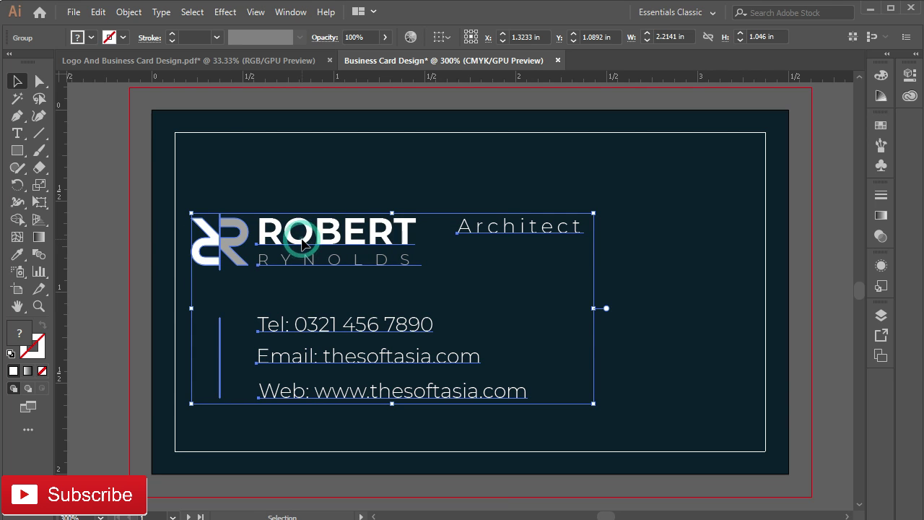
left_click(231, 132)
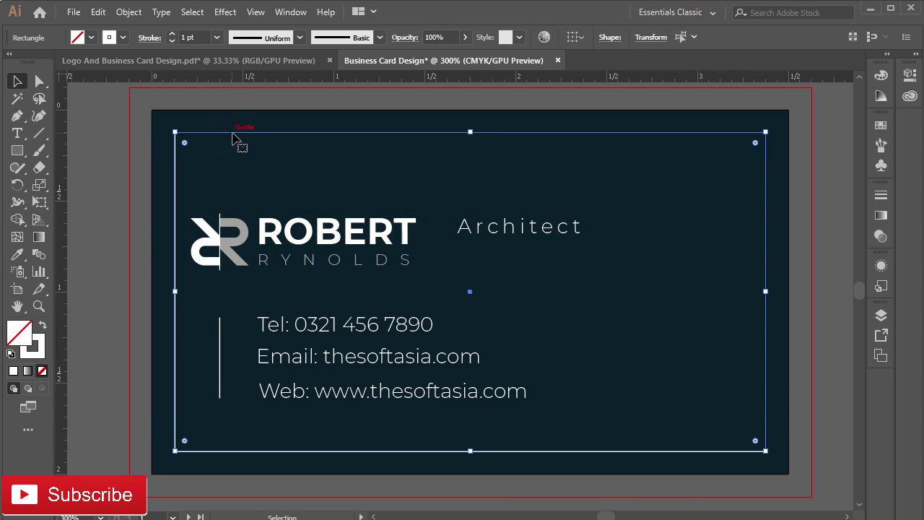
left_click(255, 193)
left_click_drag(651, 296, 526, 295)
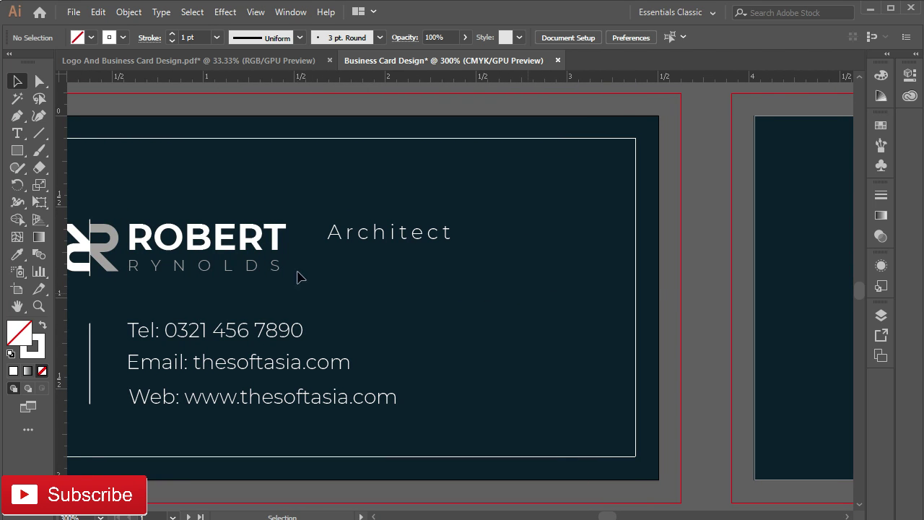
left_click(17, 116)
left_click(89, 224)
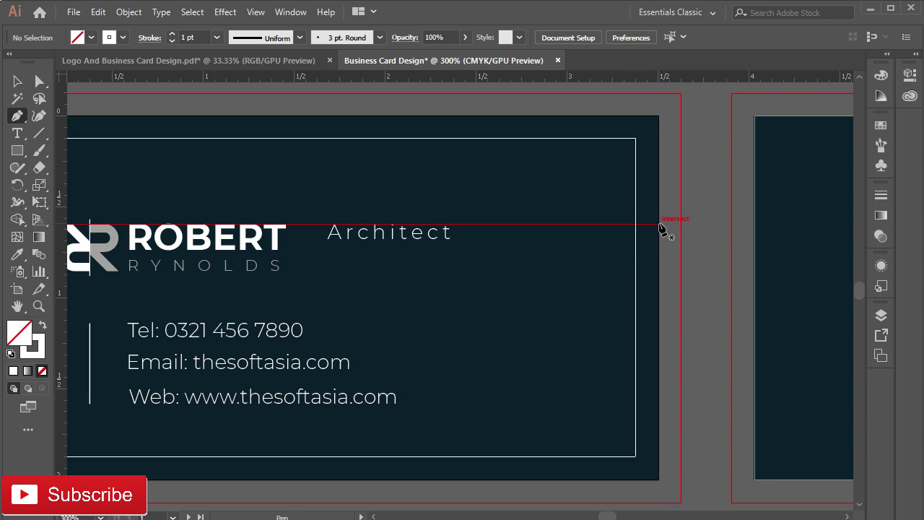
- Draw a short horizontal line at the card's right edge with a 0.5 pt stroke
left_click(659, 225)
left_click_drag(638, 229, 571, 231)
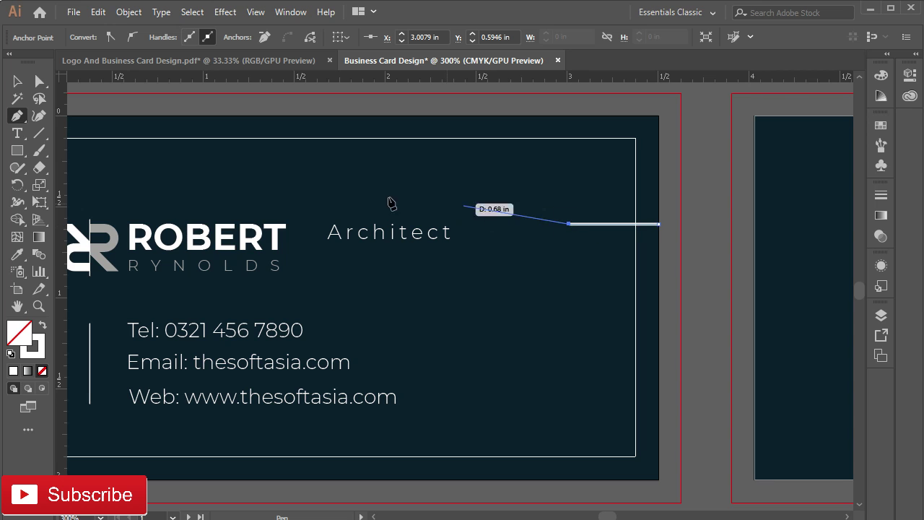
key("v")
left_click(578, 220)
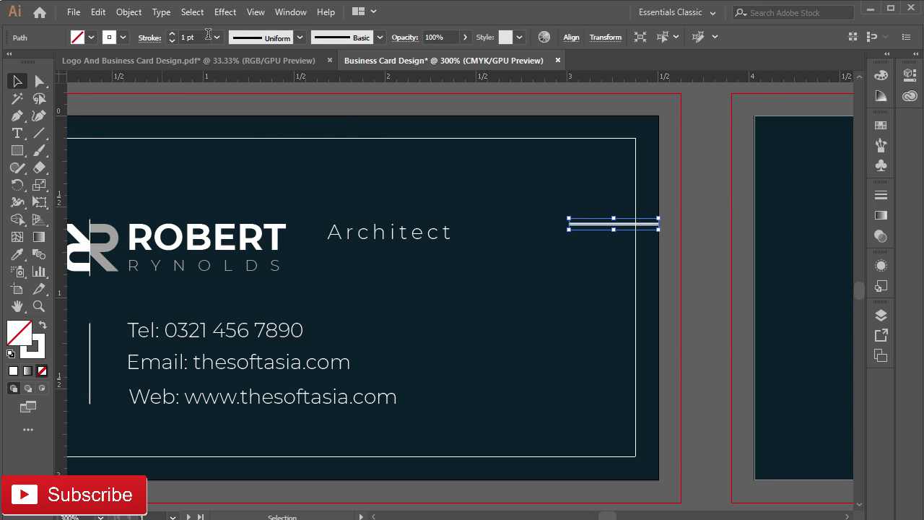
left_click(217, 37)
left_click(229, 68)
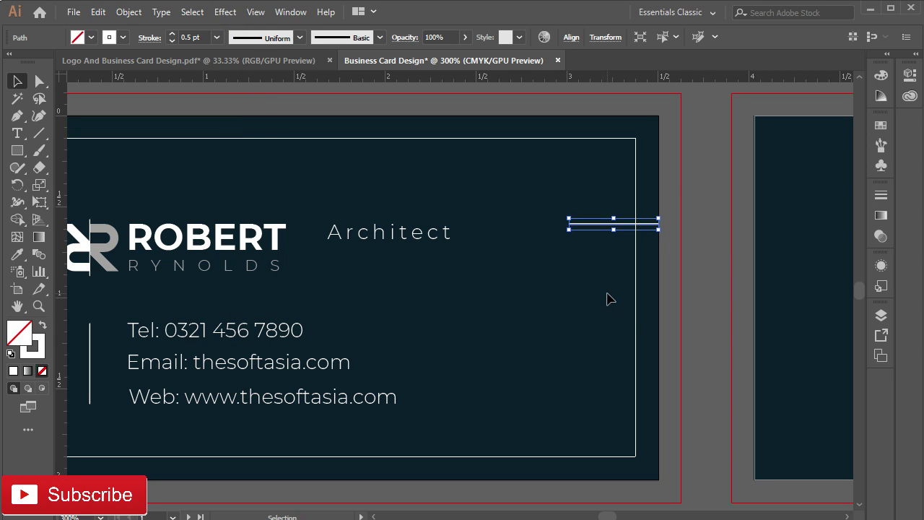
- Add a shorter copy of the line just below the first one
scroll(634, 285, "up", 3)
left_click(589, 195)
left_click(587, 157)
left_click_drag(586, 162, 590, 198)
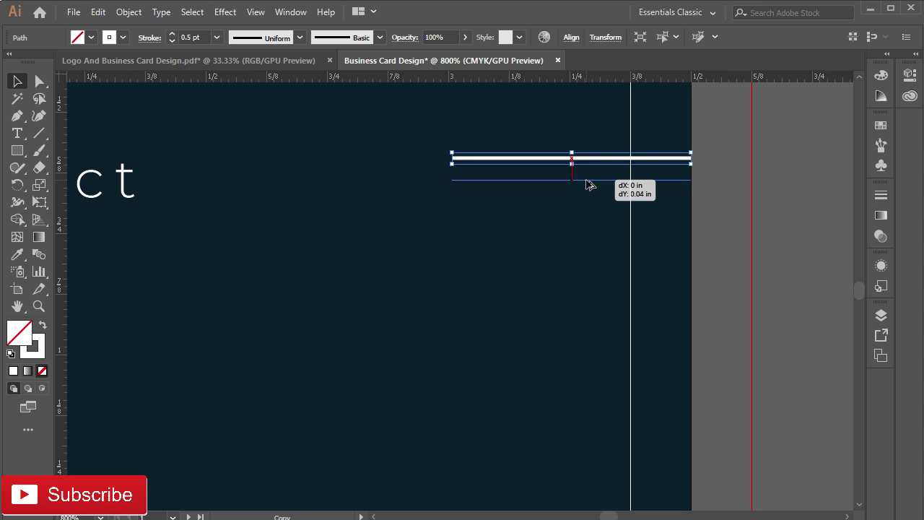
left_click_drag(589, 203, 587, 204)
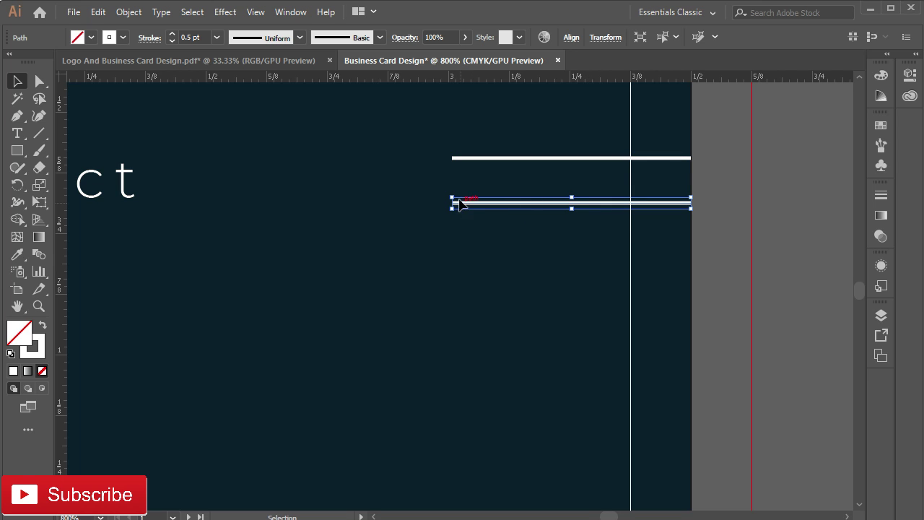
left_click_drag(452, 209, 572, 205)
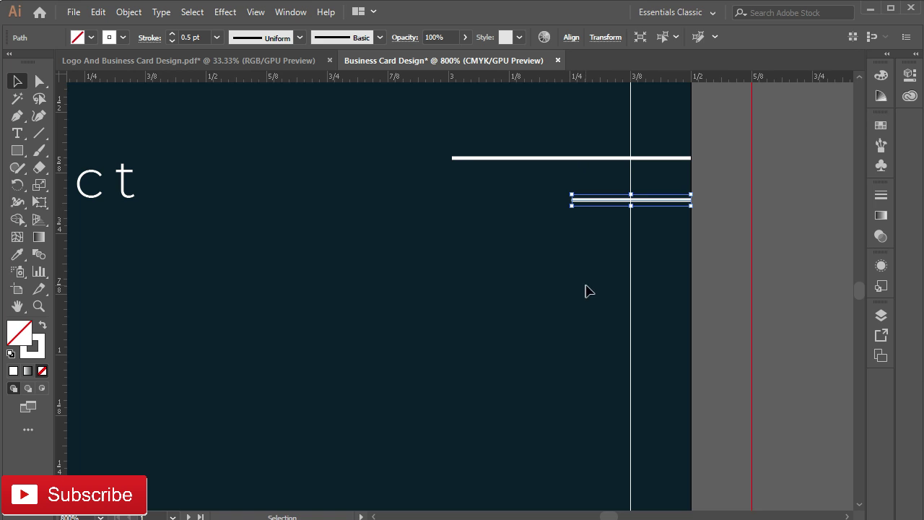
left_click(588, 290)
- Repeat the long-short line pair down the edge with Ctrl+D, deleting the extra short line
left_click_drag(434, 128, 603, 270)
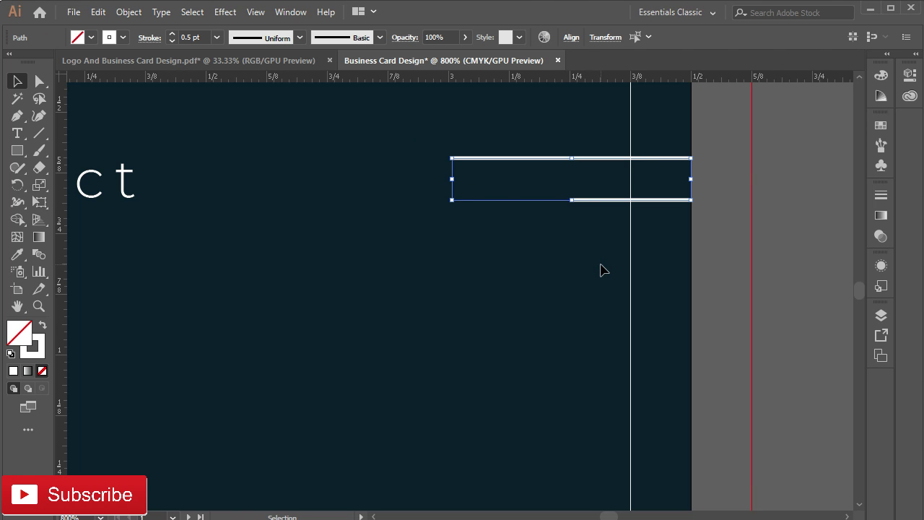
scroll(585, 267, "down", 1)
scroll(589, 269, "down", 1)
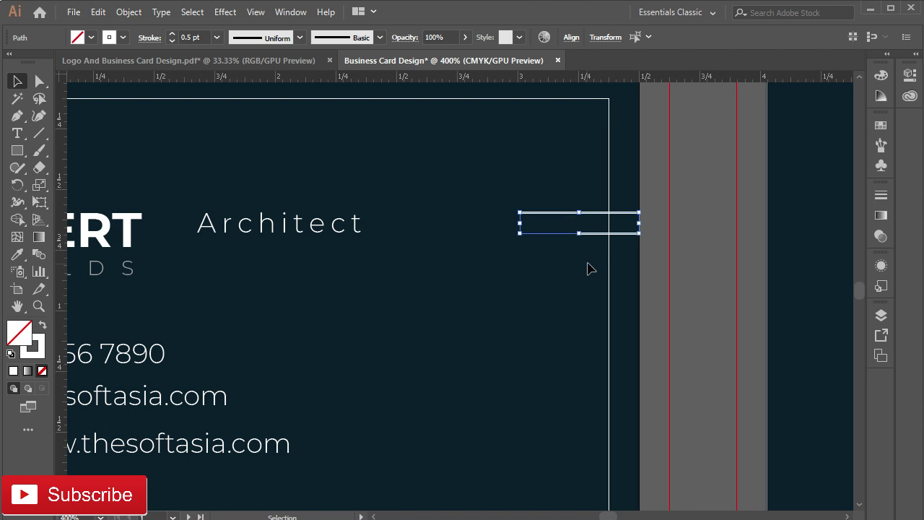
left_click_drag(594, 237, 594, 280)
key("ctrl")
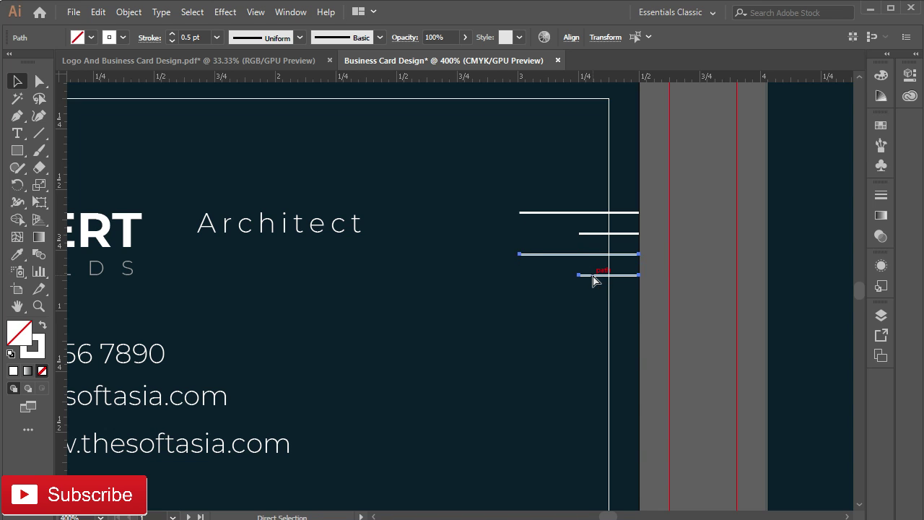
key("ctrl+d")
key("ctrl+d")
key("ctrl+d")
key("ctrl+d")
key("ctrl+d")
left_click_drag(408, 348, 350, 183)
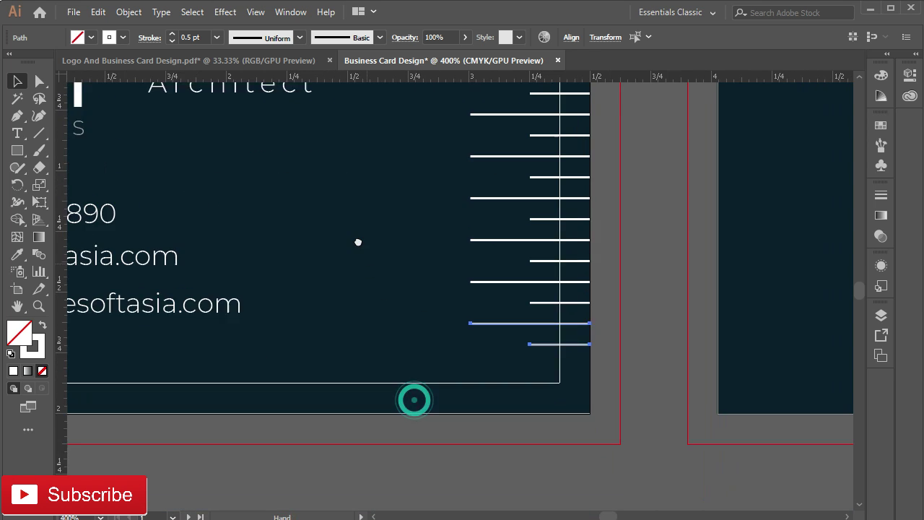
left_click(506, 351)
left_click(538, 319)
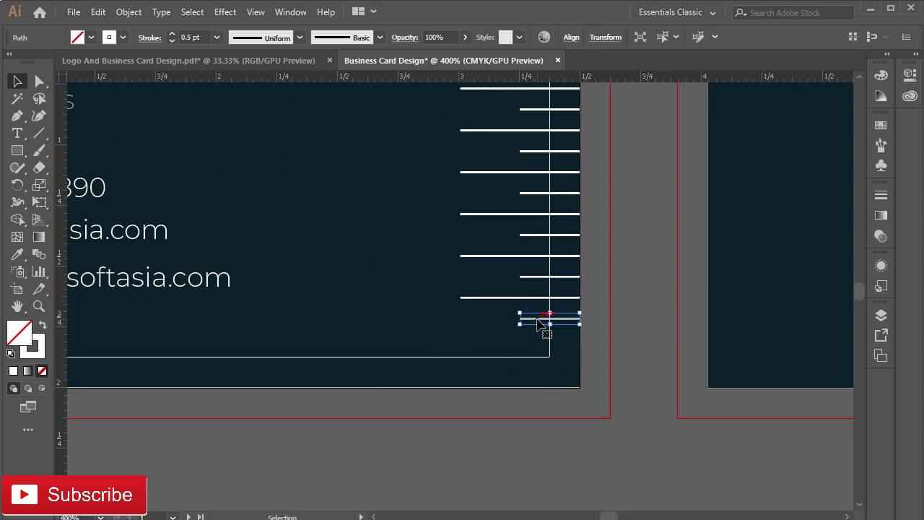
key("Delete")
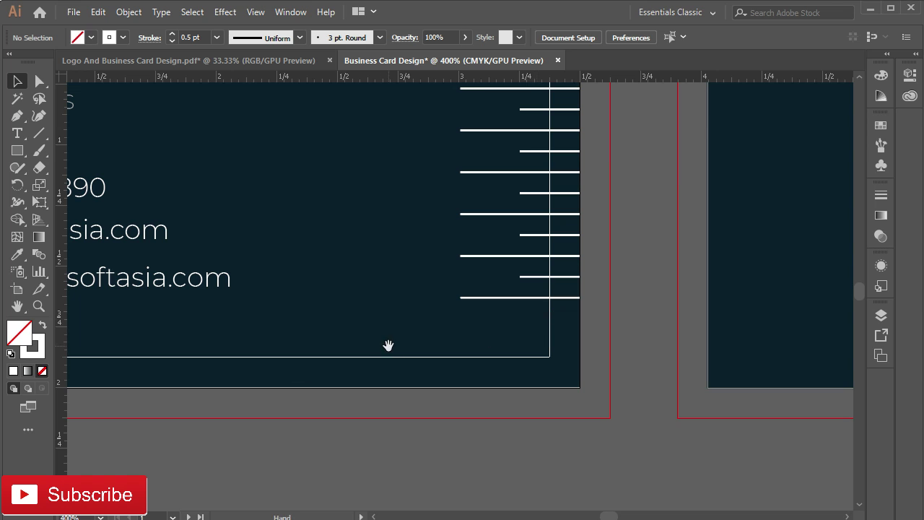
scroll(392, 357, "down", 2)
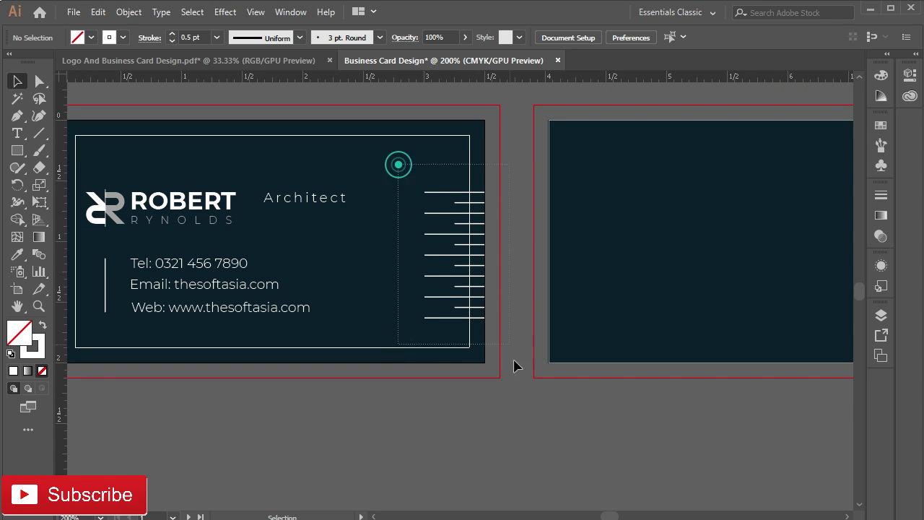
- Center the stacked ruler lines horizontally on one another
left_click_drag(514, 366, 503, 326)
left_click(518, 274)
left_click(501, 167)
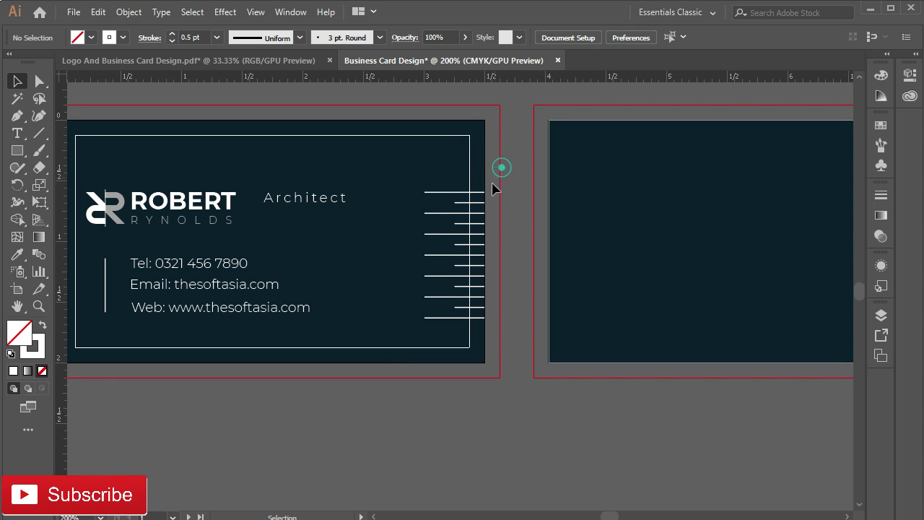
left_click_drag(494, 188, 482, 330)
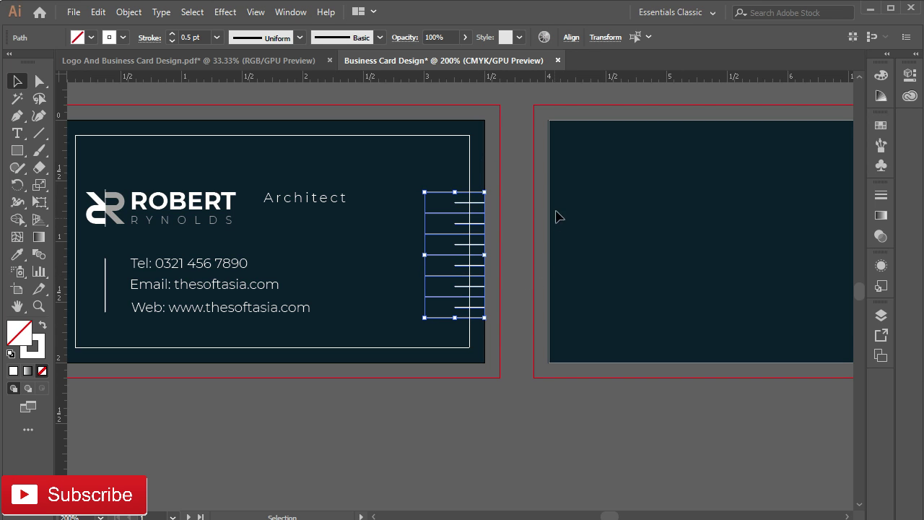
left_click(570, 38)
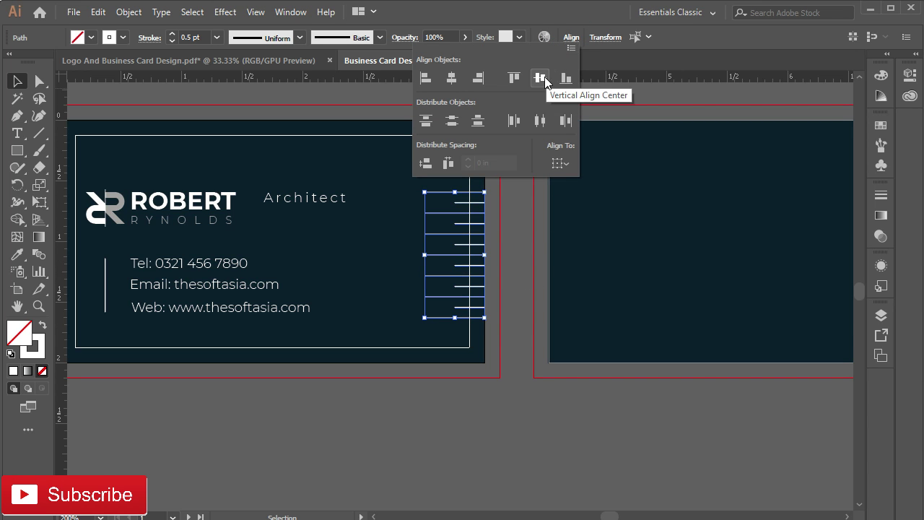
left_click(545, 77)
key("ctrl+z")
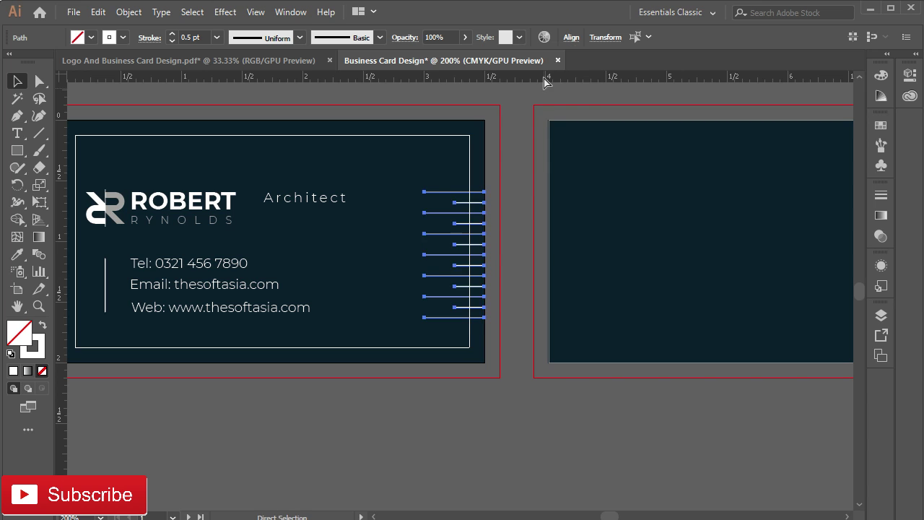
left_click(571, 38)
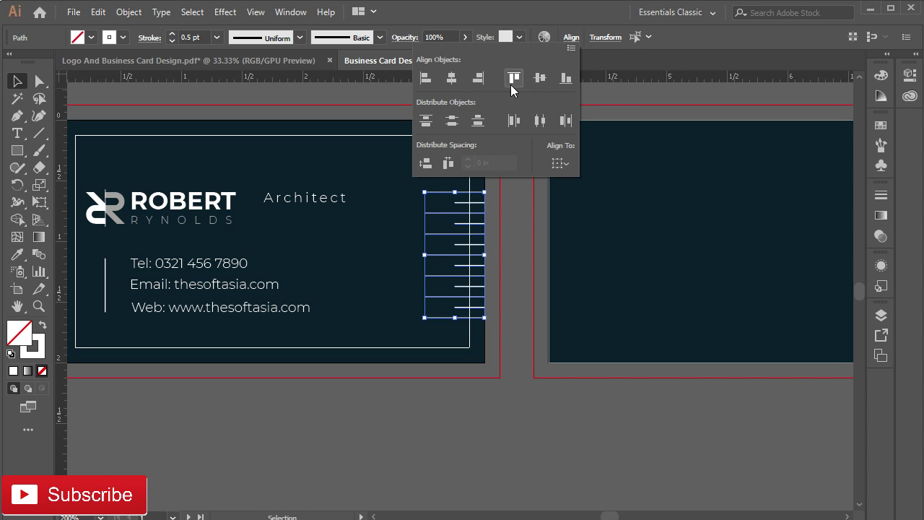
left_click(452, 78)
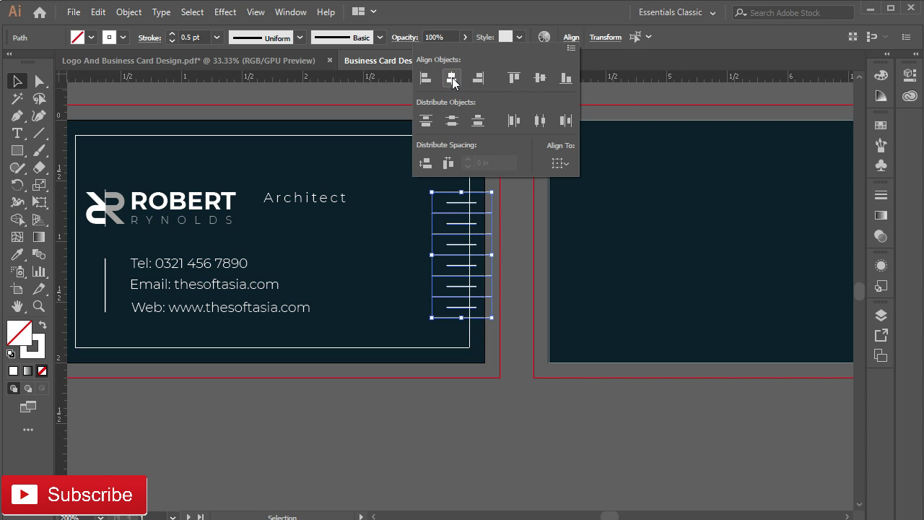
key("Escape")
- Align the line stack to the artboard and center it vertically on the front card
key("F6")
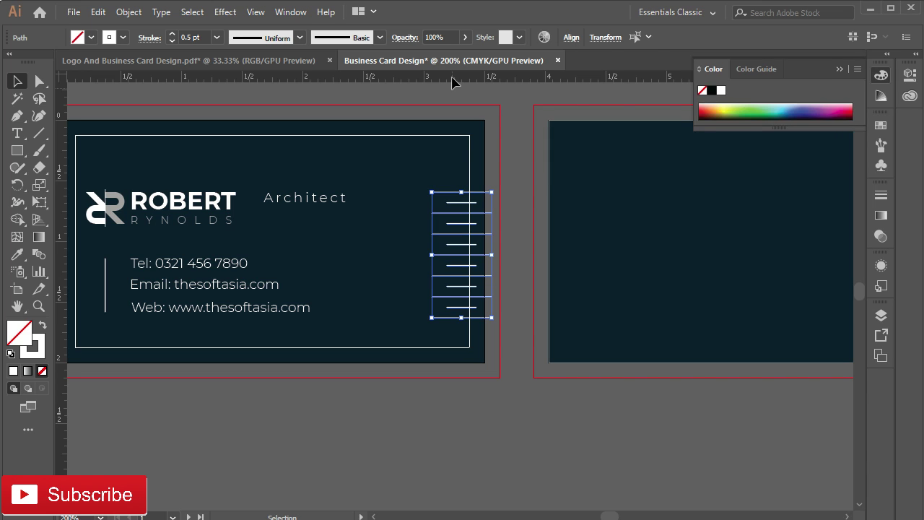
left_click(397, 183)
left_click_drag(514, 166, 482, 269)
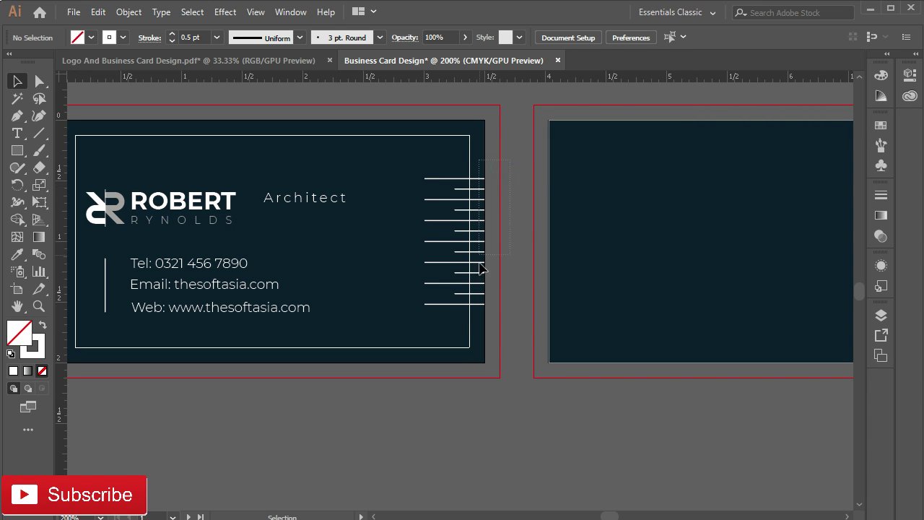
left_click_drag(483, 312, 484, 276)
left_click(571, 37)
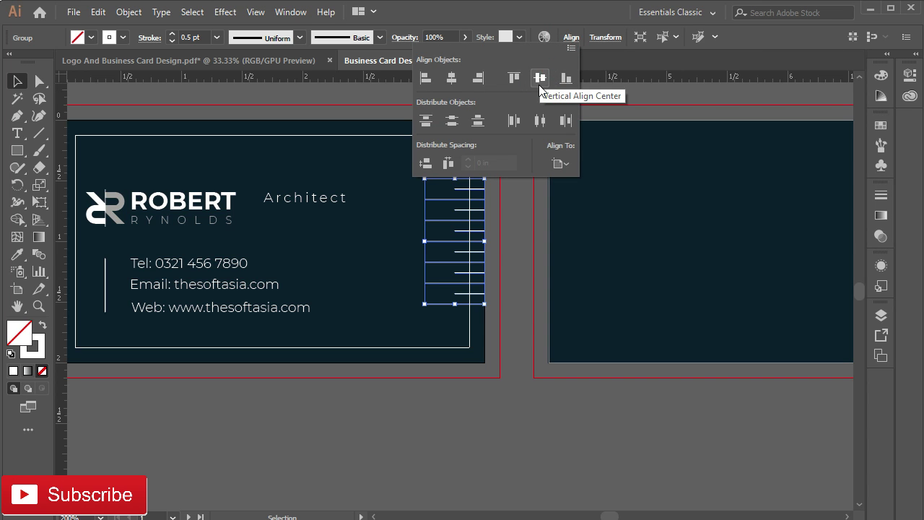
left_click(497, 182)
key("ctrl+equal")
left_click_drag(562, 155, 565, 384)
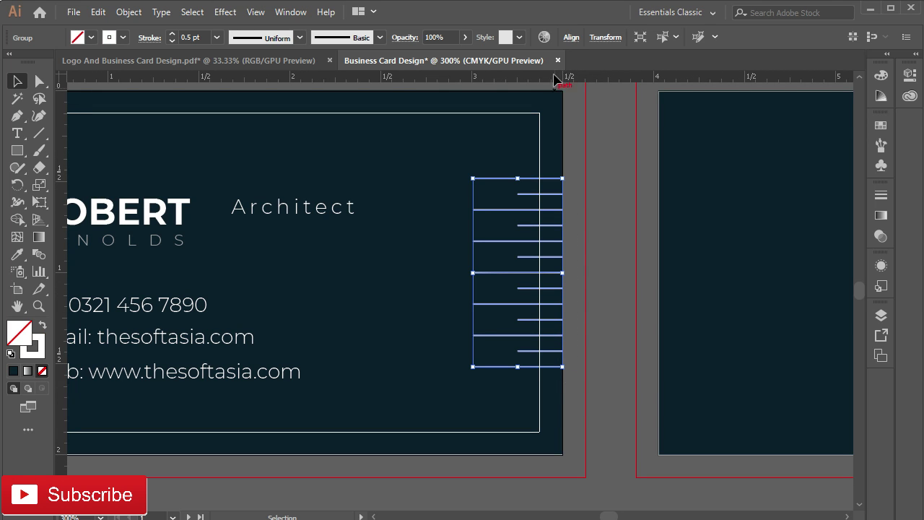
left_click(572, 37)
left_click(561, 163)
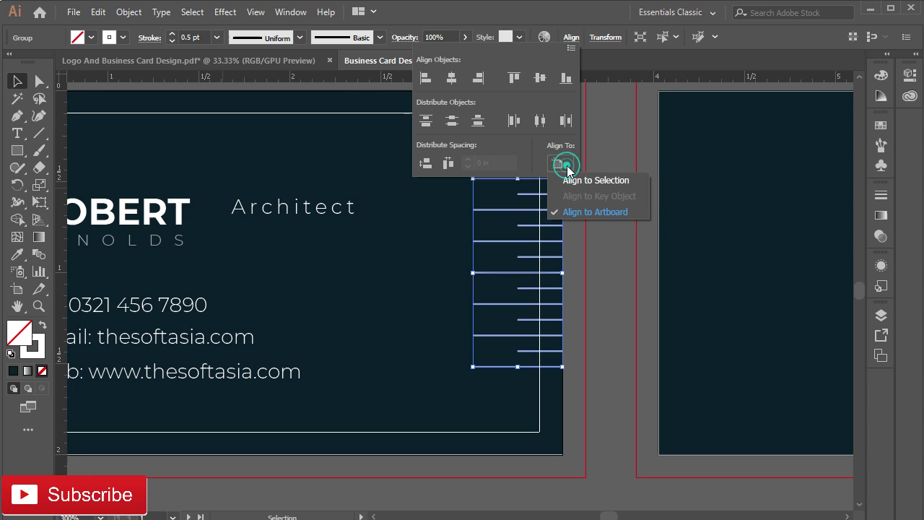
left_click(584, 211)
left_click(540, 78)
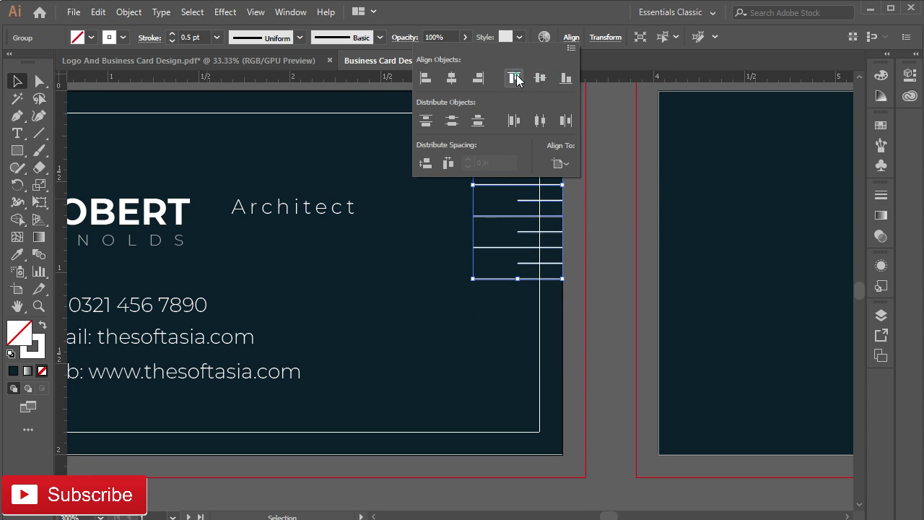
left_click(541, 80)
left_click(619, 86)
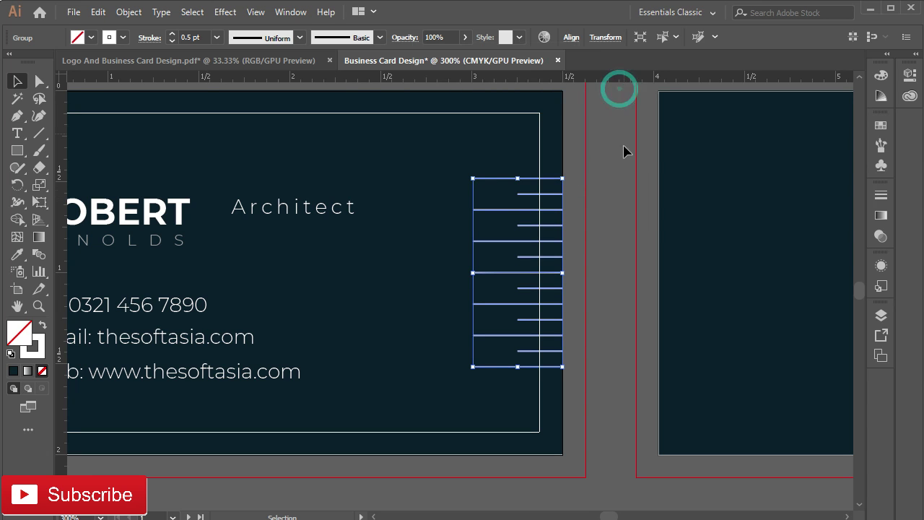
left_click(441, 148)
scroll(441, 148, "down", 1)
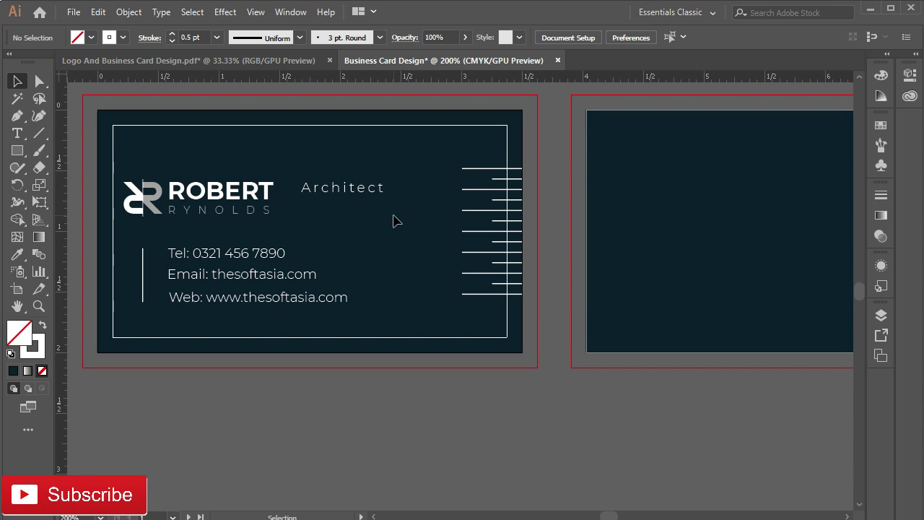
- Place a horizontal guide at the top of the ROBERT name
left_click_drag(273, 78, 293, 180)
left_click_drag(293, 186, 293, 77)
key("ctrl+z")
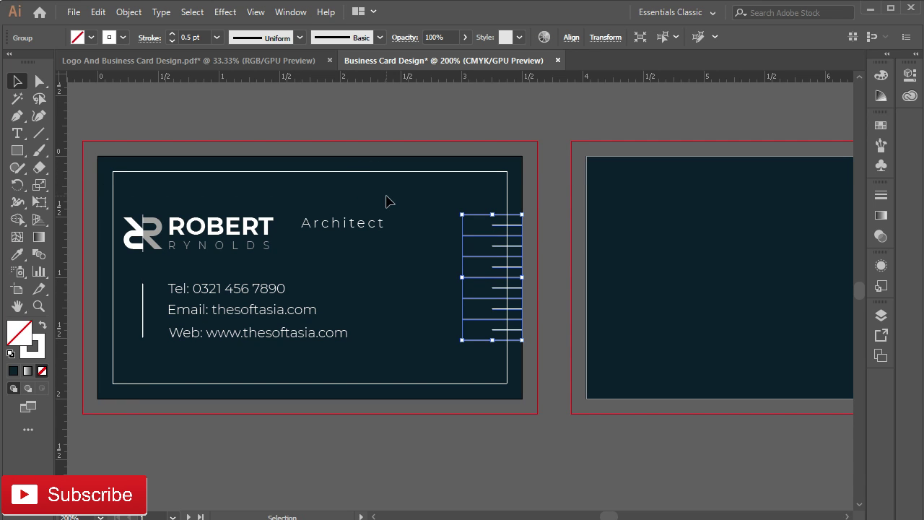
left_click_drag(226, 80, 239, 181)
left_click(242, 217)
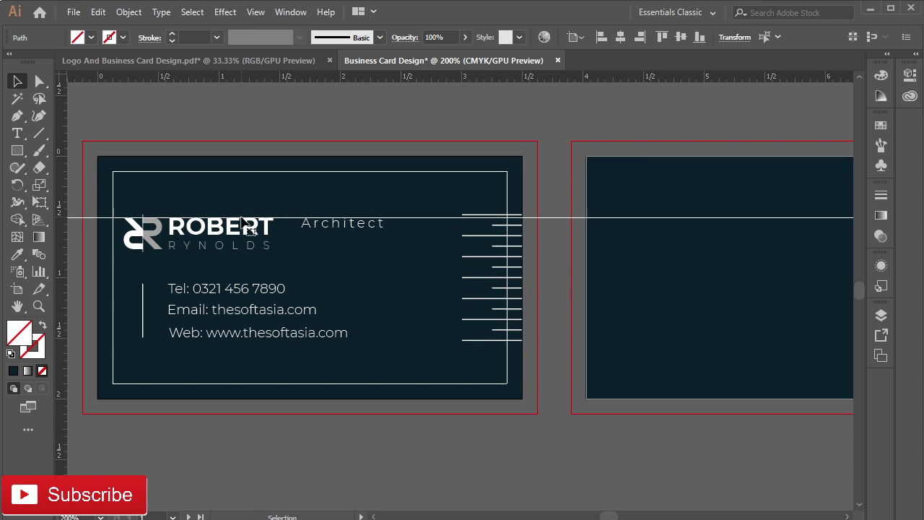
scroll(249, 222, "up", 3)
scroll(252, 223, "up", 1)
left_click_drag(367, 209, 364, 208)
scroll(392, 209, "down", 3)
scroll(391, 201, "down", 1)
scroll(391, 200, "down", 2)
scroll(388, 262, "down", 3)
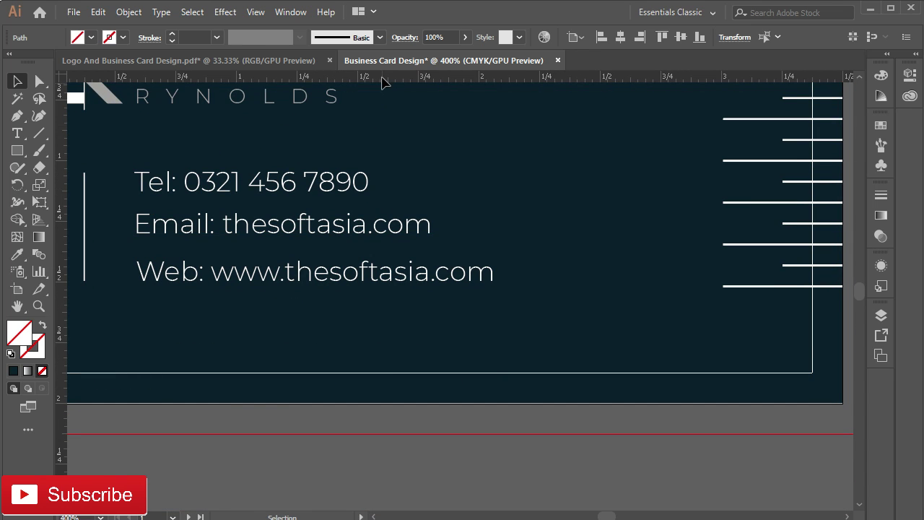
- Line up a second guide with the Web line's baseline
left_click(406, 282)
scroll(404, 292, "up", 3)
left_click_drag(664, 267, 665, 264)
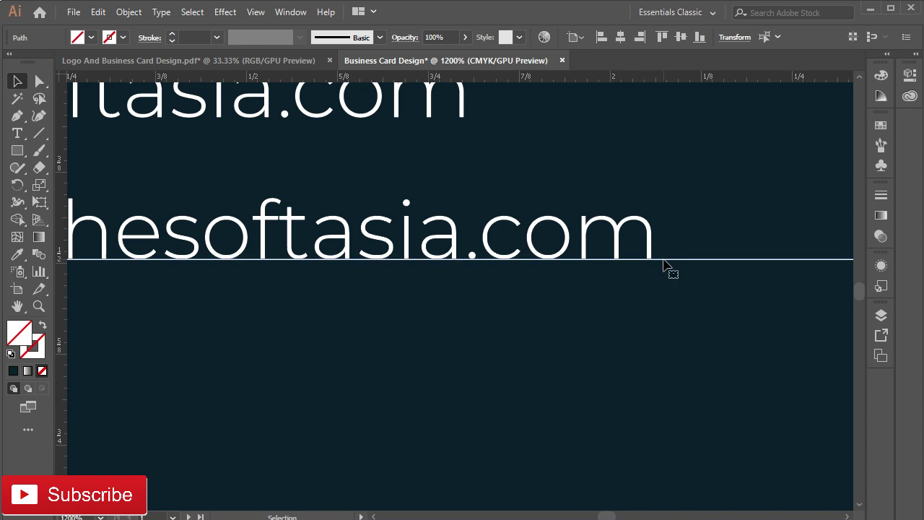
scroll(664, 264, "down", 2)
scroll(584, 281, "down", 2)
left_click(714, 209)
- Stretch the line group to 0.95 in tall between the guides, then delete both guides
left_click_drag(747, 169, 671, 231)
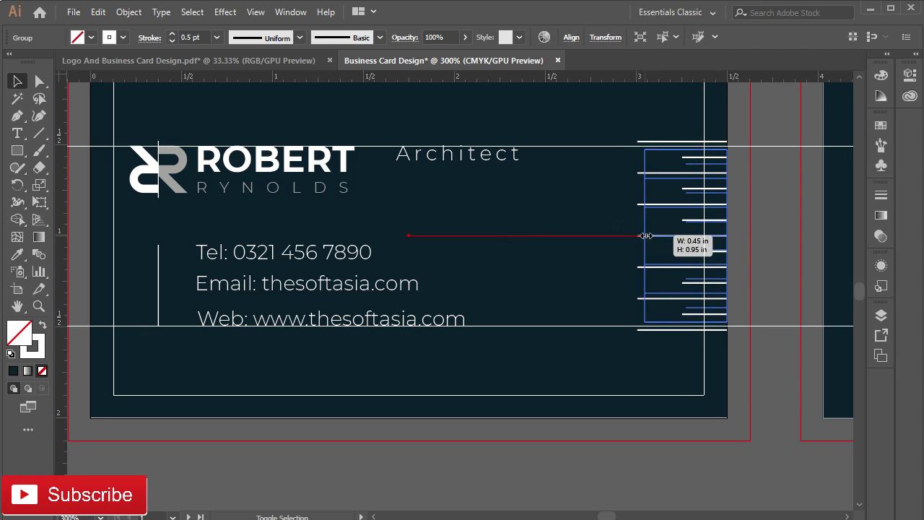
left_click_drag(639, 236, 645, 234)
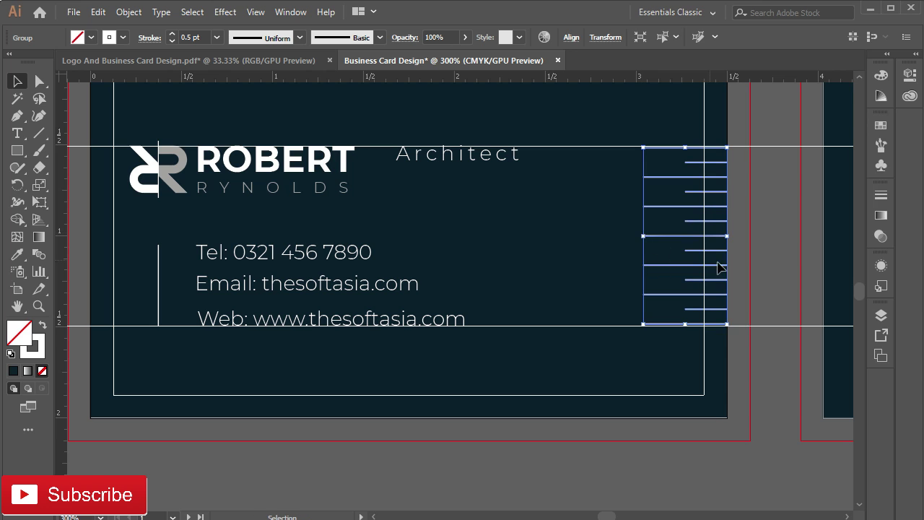
left_click(768, 223)
scroll(751, 254, "up", 1)
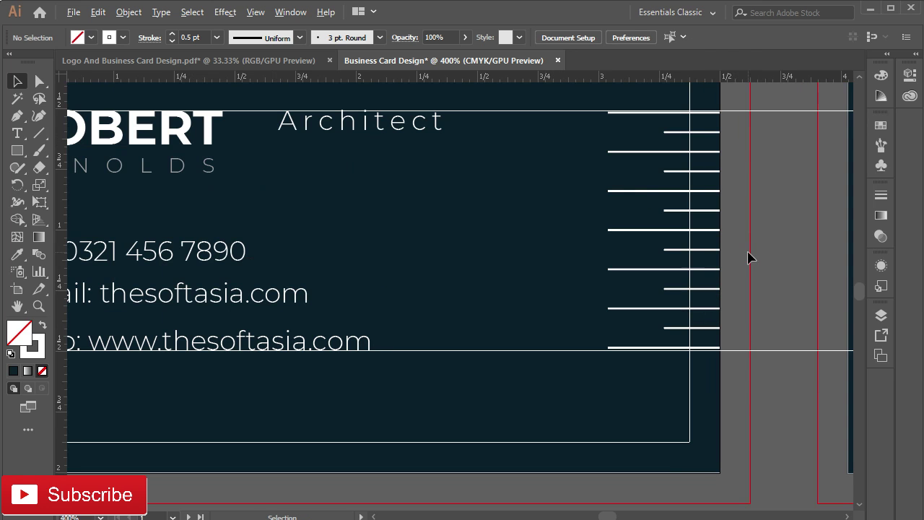
left_click(645, 193)
left_click_drag(606, 231, 607, 233)
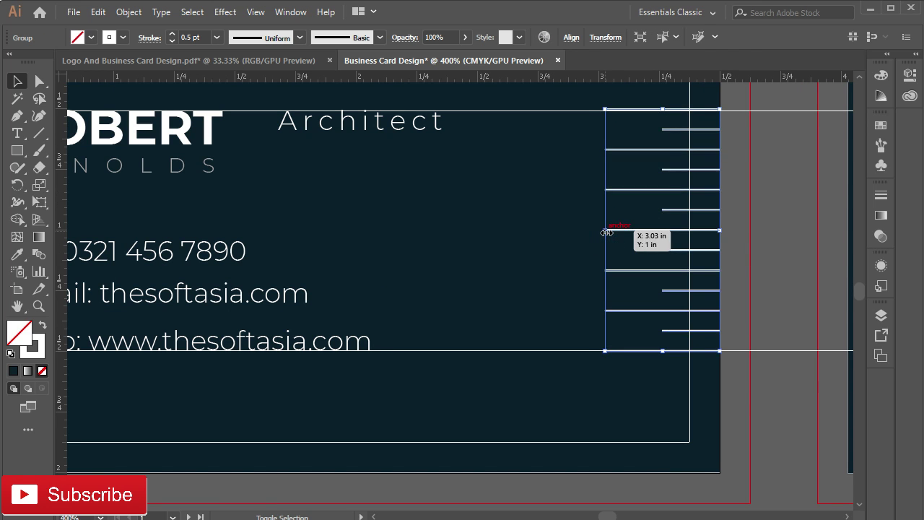
left_click(760, 204)
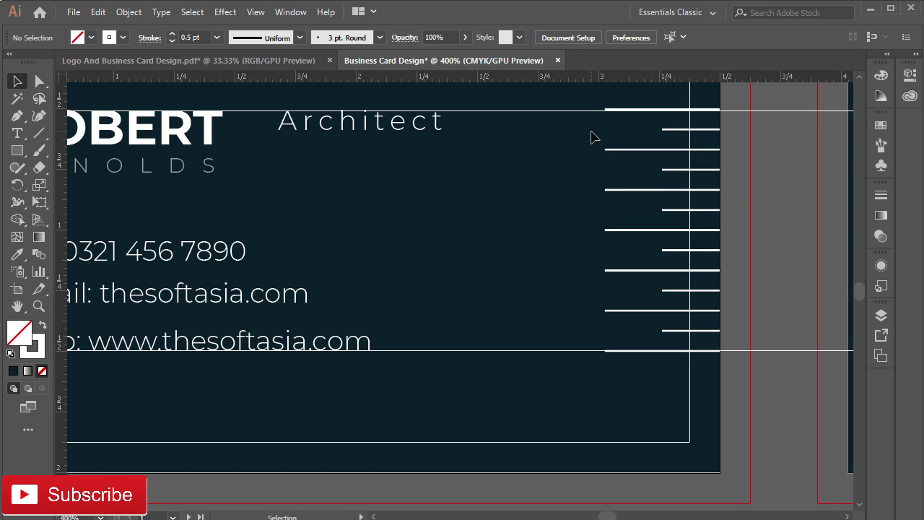
left_click_drag(516, 381, 516, 112)
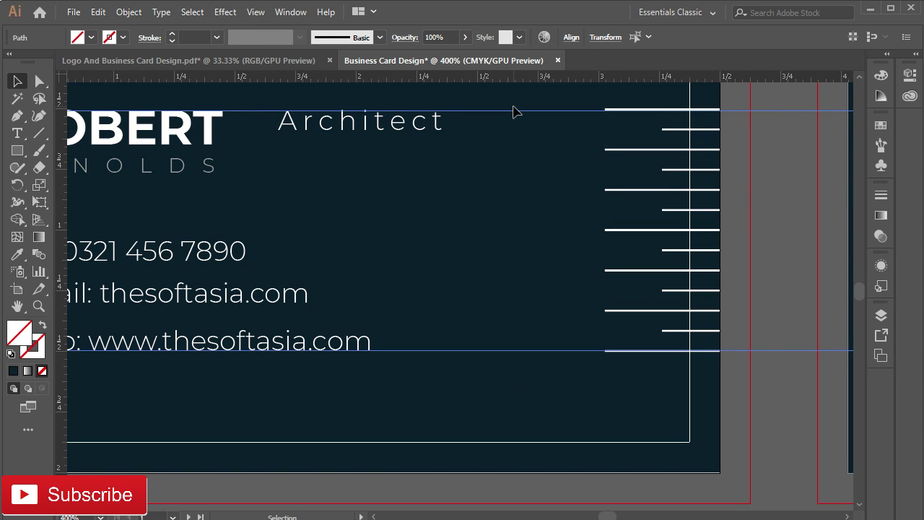
key("ctrl+shift+a")
key("ctrl+minus")
key("ctrl+minus")
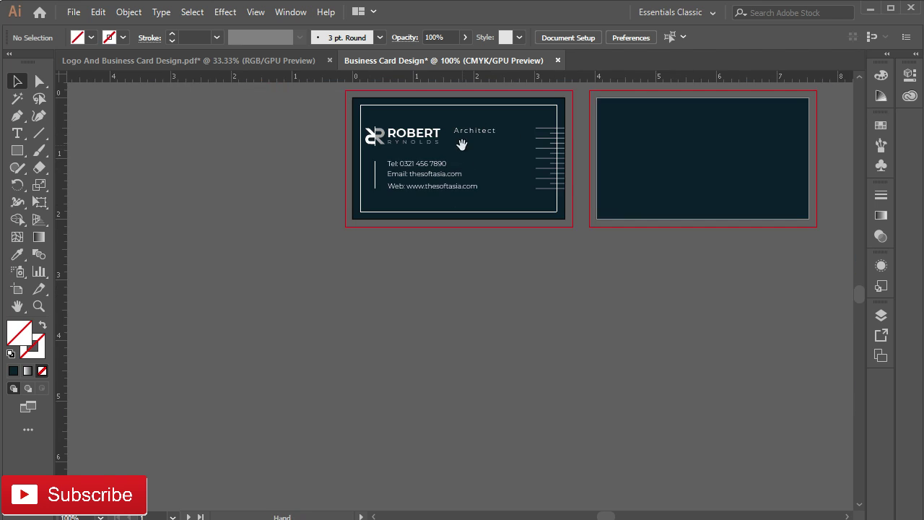
- Thin the ruler lines to a 0.25 pt stroke
scroll(386, 261, "up", 2)
scroll(398, 270, "up", 1)
mouse_move(411, 252)
left_mouse_down()
mouse_move(418, 268)
mouse_move(322, 177)
left_mouse_up()
scroll(474, 281, "down", 1)
left_click(495, 264)
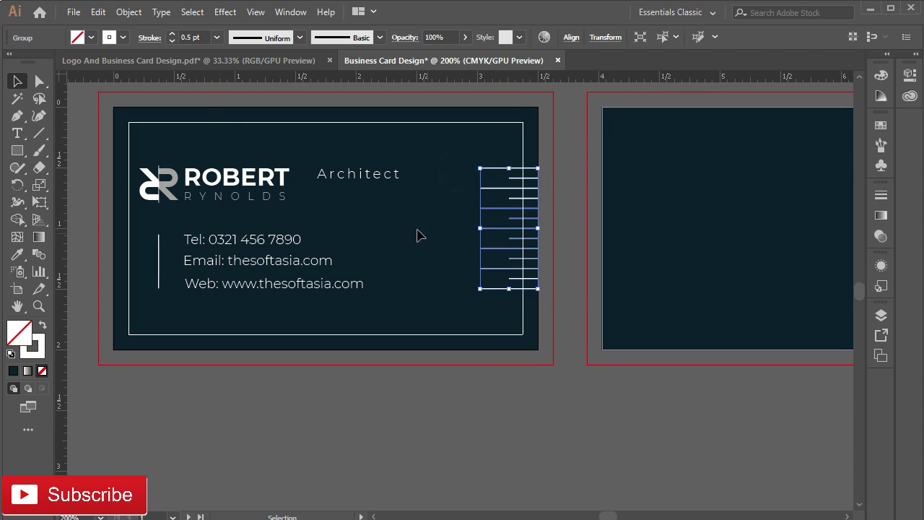
left_click(217, 37)
left_click(224, 50)
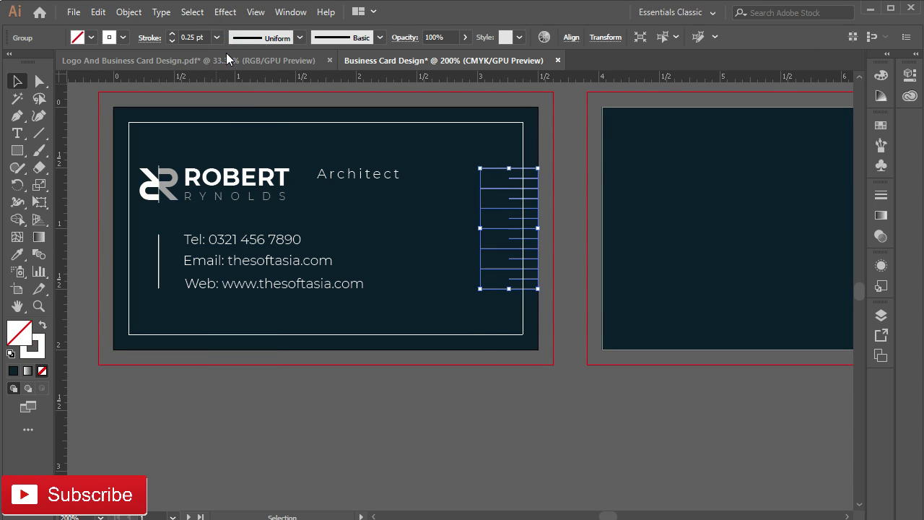
left_click(432, 266)
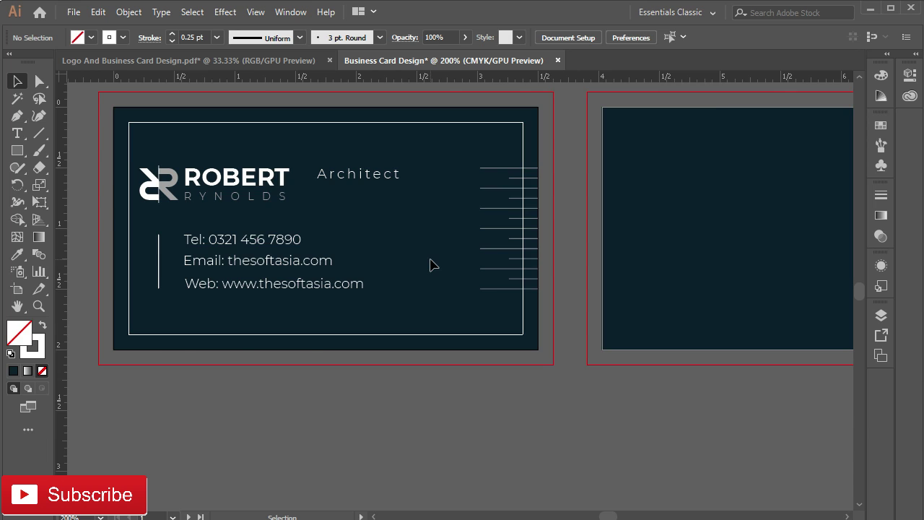
- Keep the Architect title at the Light font weight
left_click(332, 174)
key("ctrl+plus")
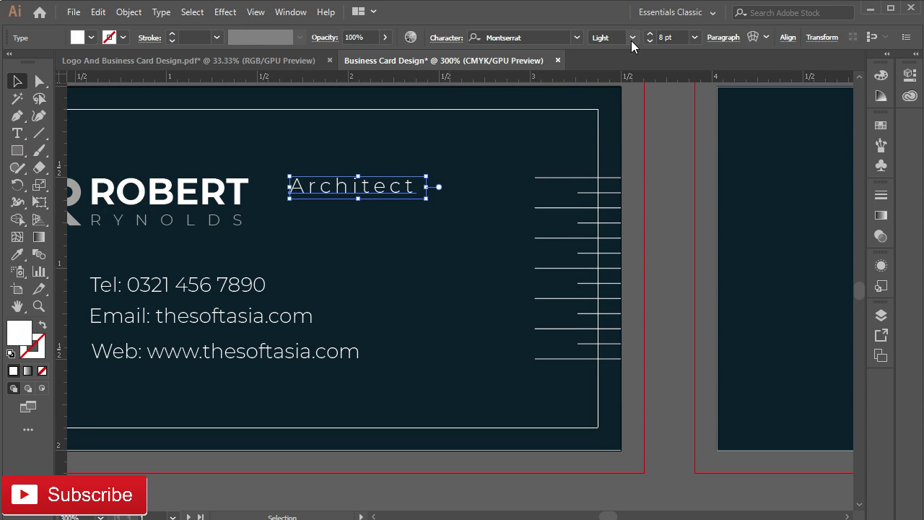
left_click(633, 40)
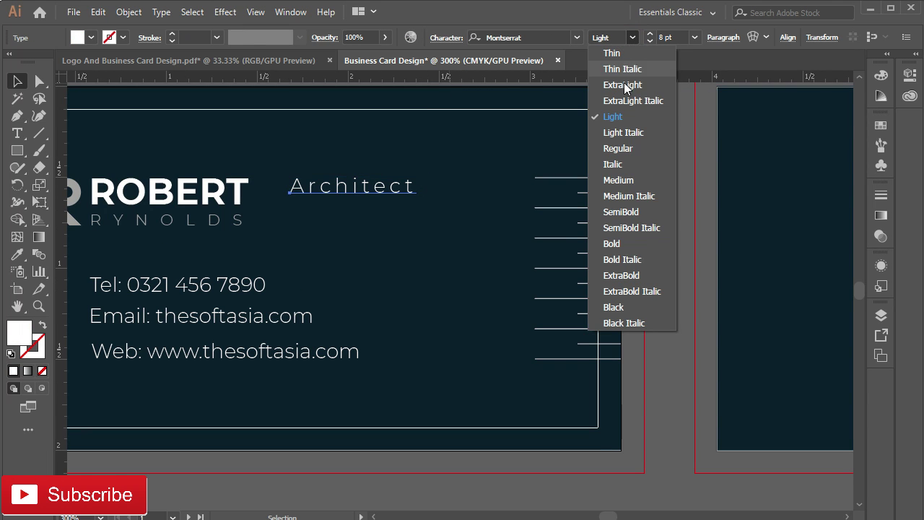
left_click(613, 117)
- Set the Tel, Email and Web lines to the Thin Montserrat weight
left_click(237, 296)
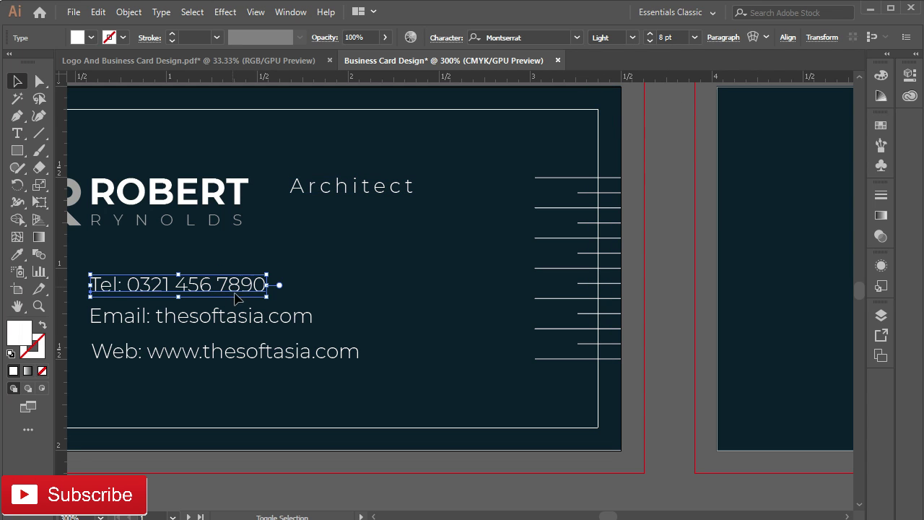
left_click(233, 321, "shift")
left_click(243, 354, "shift")
left_click(633, 38)
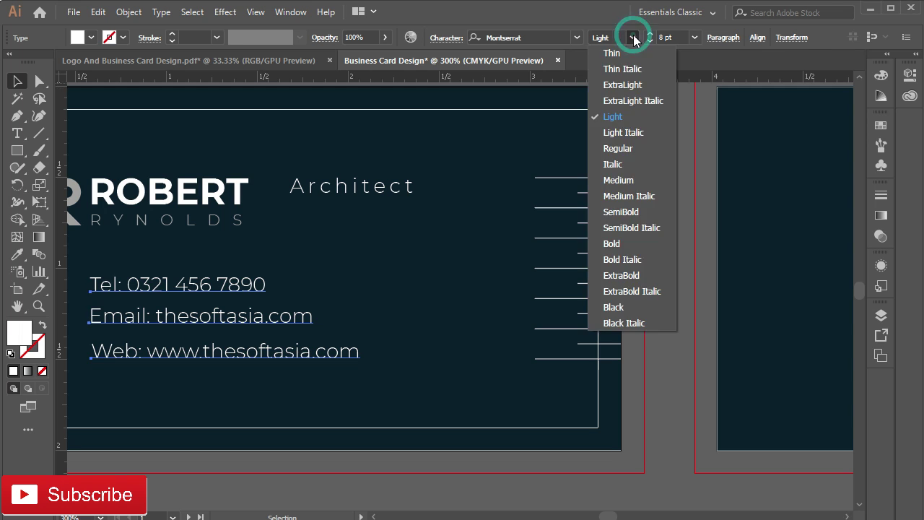
left_click(455, 223)
key("space")
mouse_move(309, 244)
left_mouse_down()
mouse_move(416, 238)
mouse_move(403, 243)
left_mouse_up()
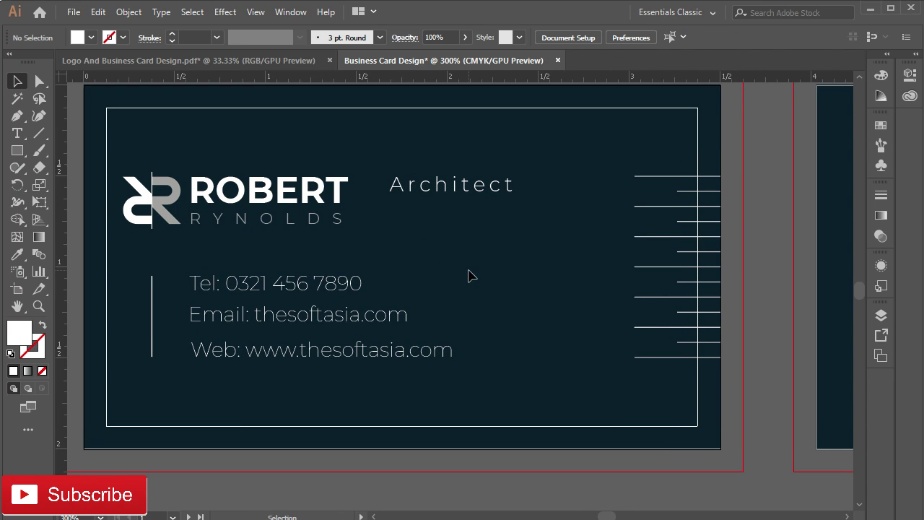
scroll(462, 273, "down", 1)
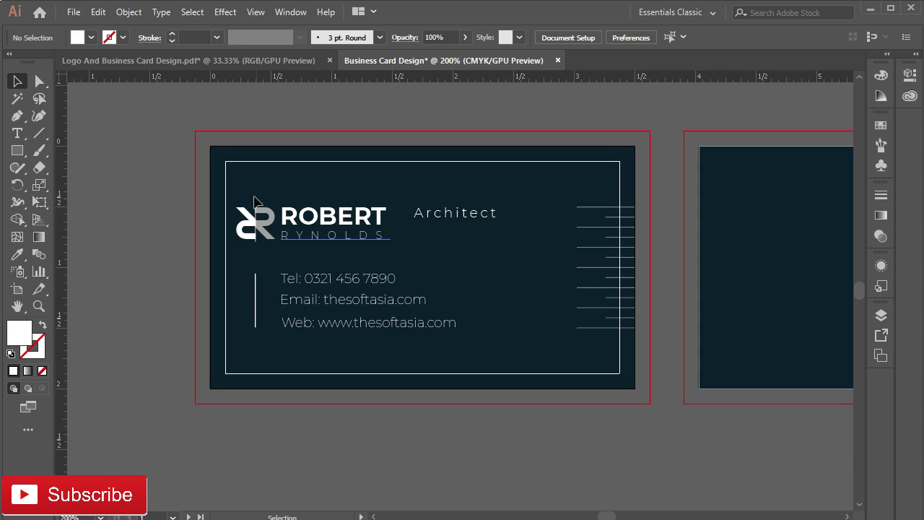
- Group the logo, Architect title, divider line and contact text
left_click(311, 209)
left_click(340, 280, "shift")
left_click(356, 302, "shift")
left_click(257, 304, "shift")
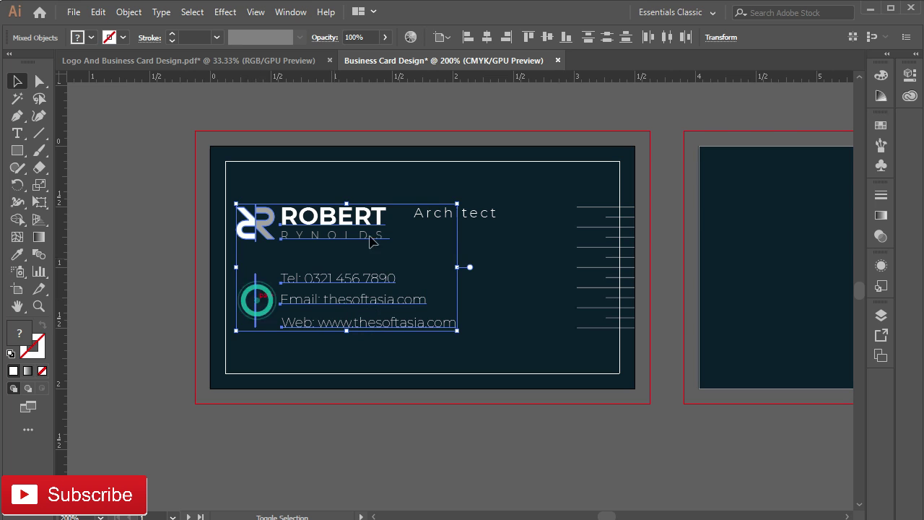
left_click(456, 213, "shift")
right_click(445, 210)
left_click(480, 297)
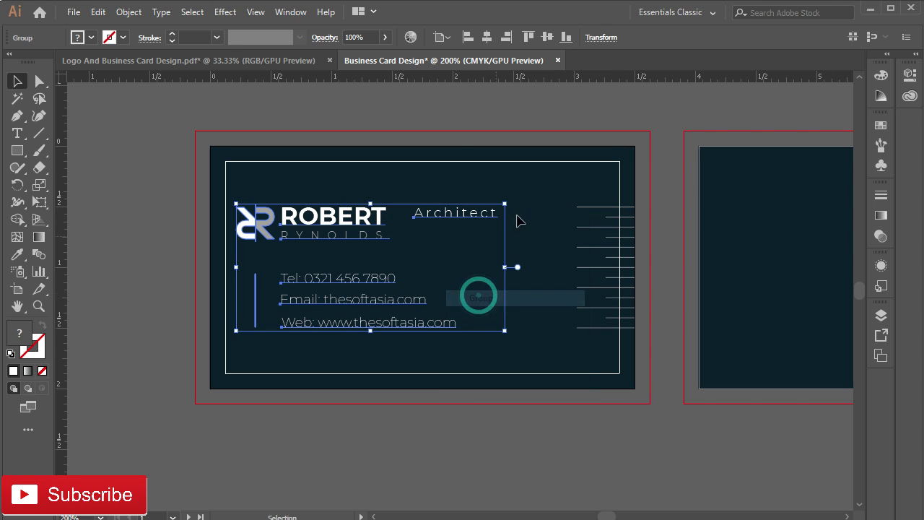
left_click(532, 190)
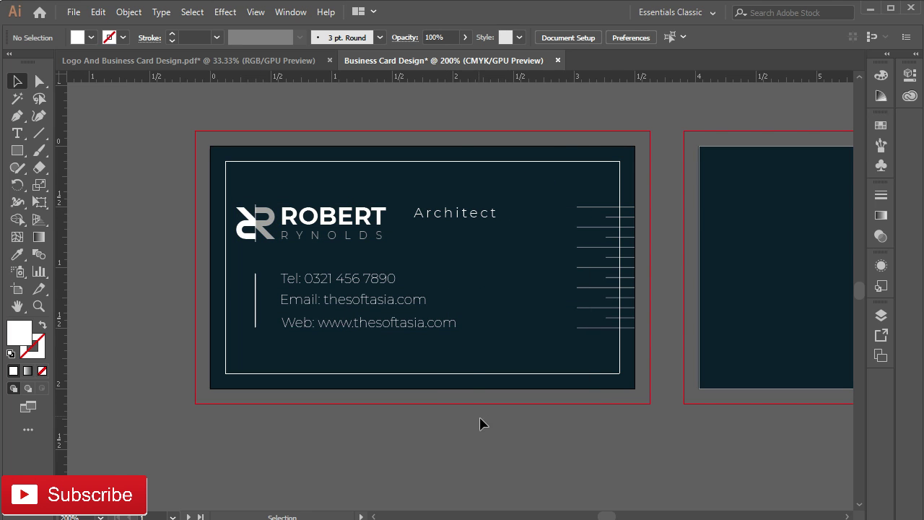
scroll(483, 424, "right", 3)
- Copy the white inner frame to the back card and center it on that artboard
left_click(473, 159)
scroll(484, 184, "right", 6)
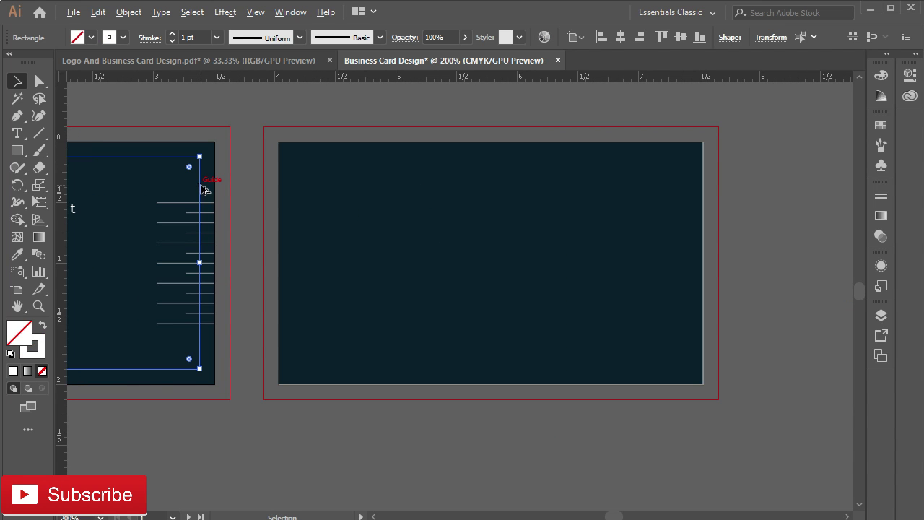
left_click_drag(201, 189, 683, 184)
left_click(620, 37)
key("ctrl+z")
left_click(429, 198)
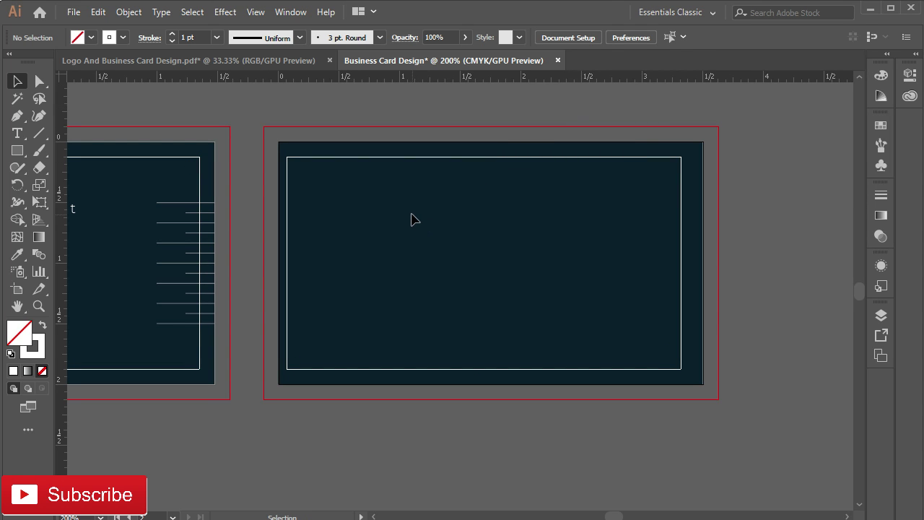
left_click(495, 138)
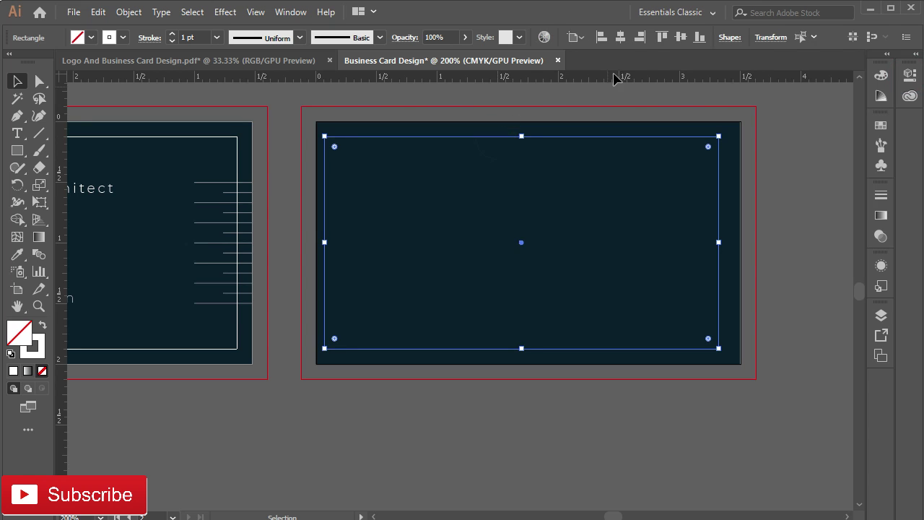
left_click(620, 37)
left_click(681, 37)
left_click(615, 230)
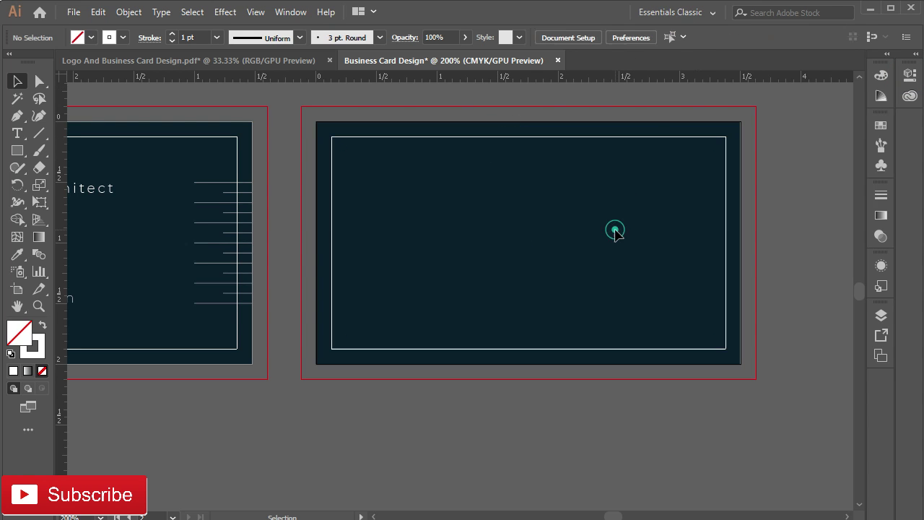
- Copy the ruler lines to the back card's right edge and stretch them wider leftward
left_click_drag(258, 174, 250, 304)
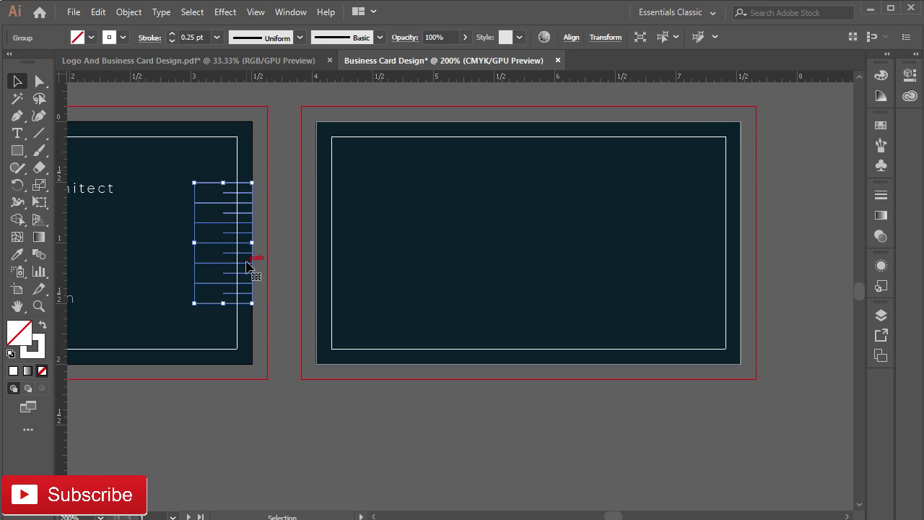
left_click_drag(241, 268, 744, 261)
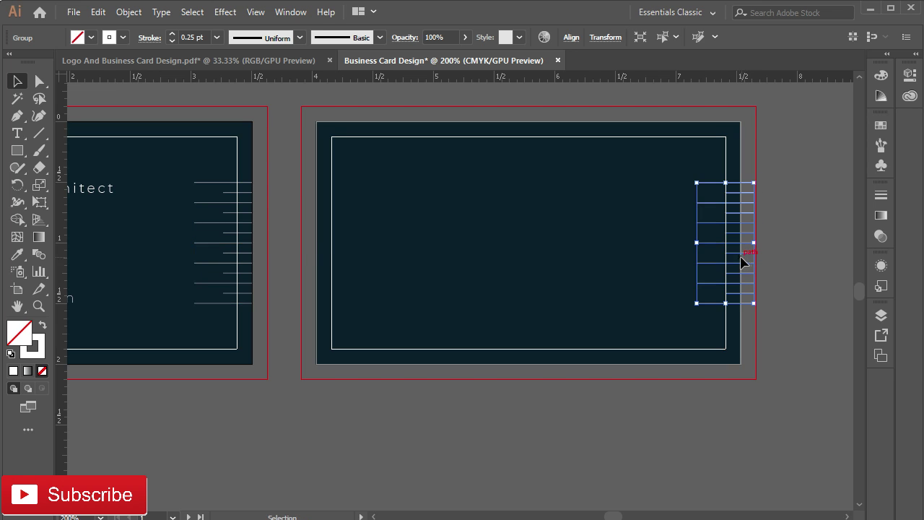
left_click_drag(696, 243, 592, 246)
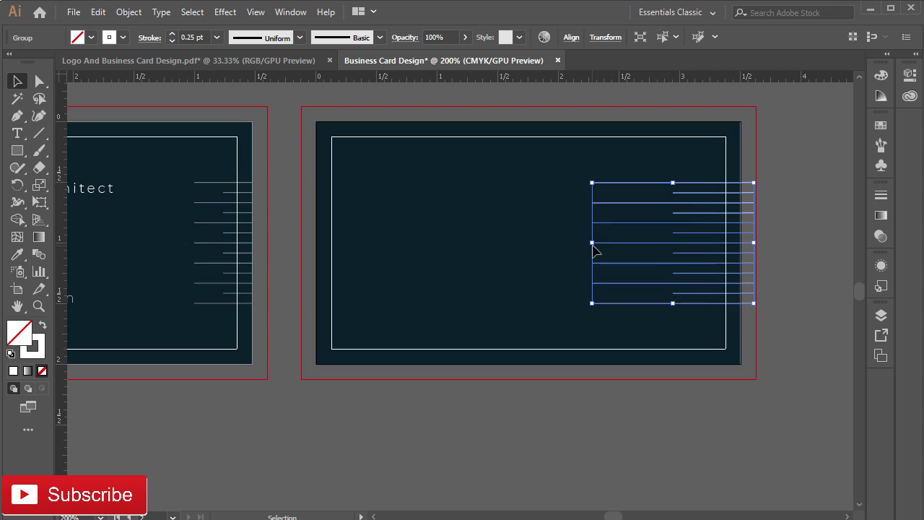
left_click(494, 254)
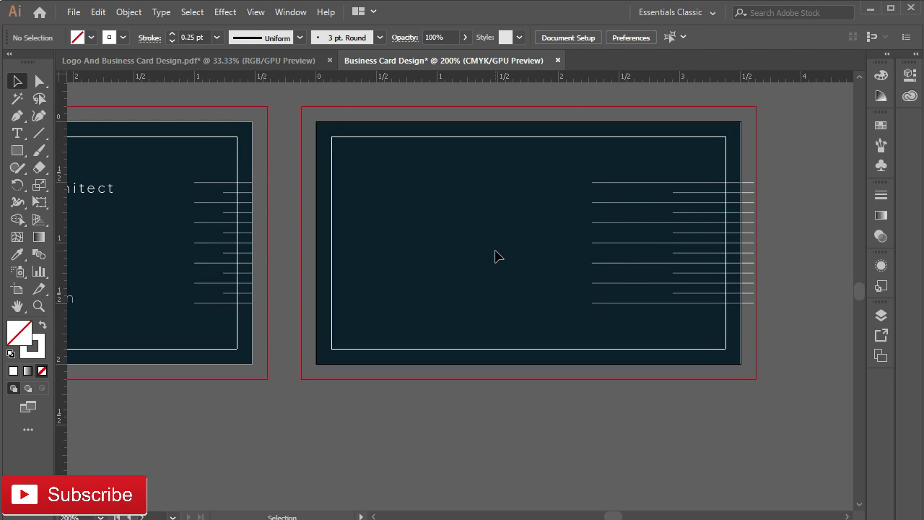
- Unlock all objects and extend the back card's navy background to the bleed
left_click(128, 12)
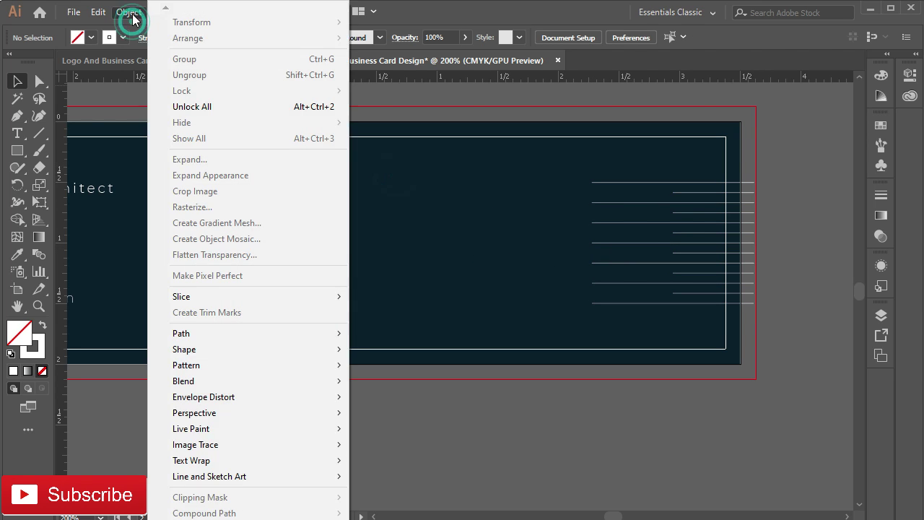
left_click(187, 106)
left_click(330, 117)
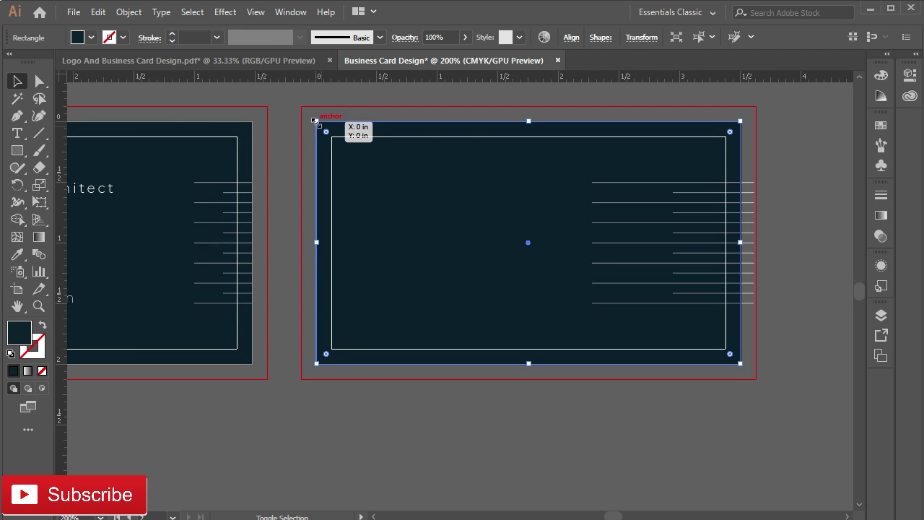
left_click_drag(315, 120, 302, 112)
left_click_drag(527, 113, 528, 107)
left_click(283, 124)
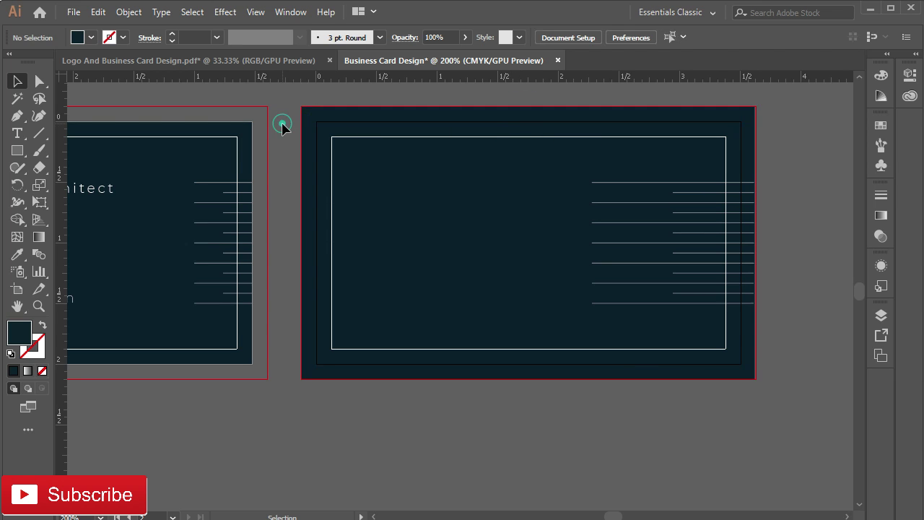
- Extend the front card's navy background out to the red bleed lines
left_click_drag(268, 120, 310, 126)
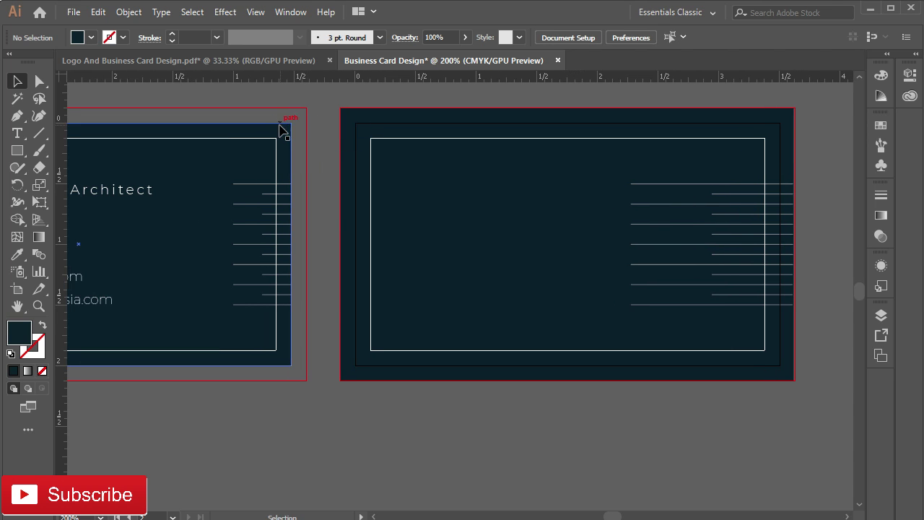
left_click(281, 132)
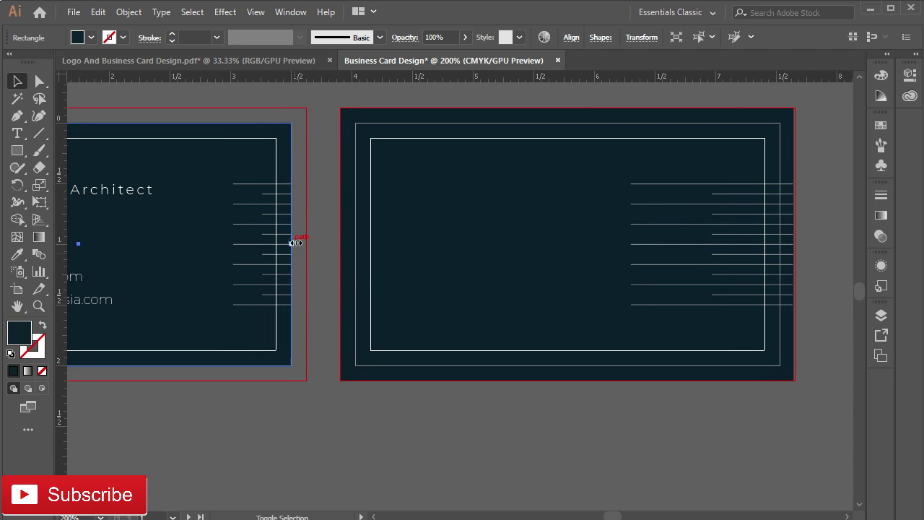
left_click_drag(296, 250, 306, 244)
left_click_drag(87, 118, 88, 108)
key("ctrl+z")
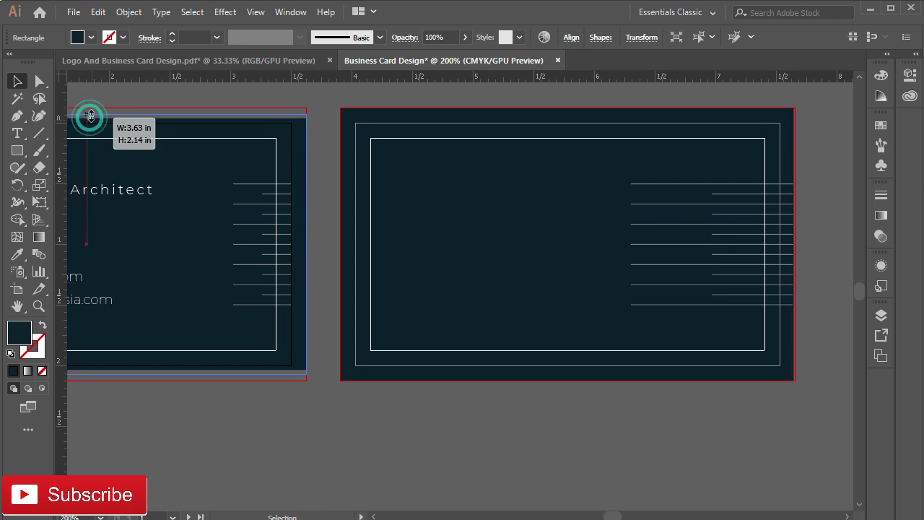
left_click_drag(337, 206, 535, 208)
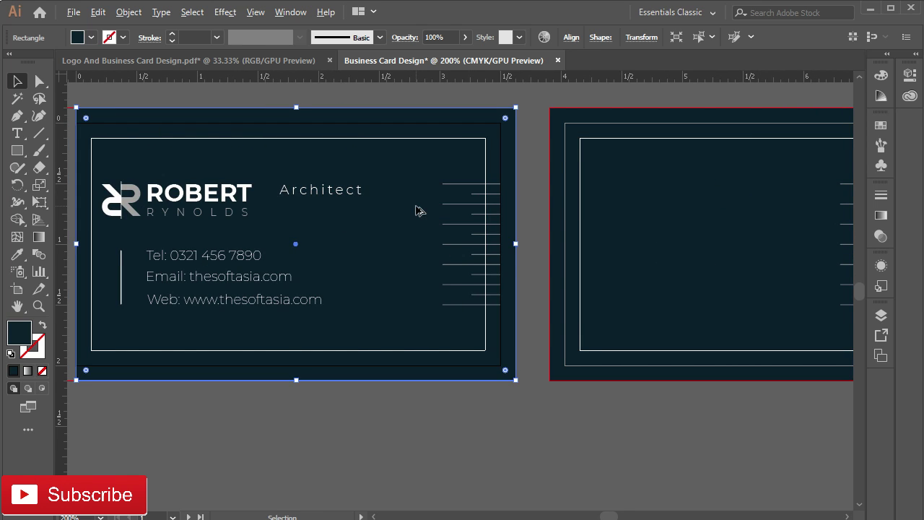
scroll(419, 209, "down", 1)
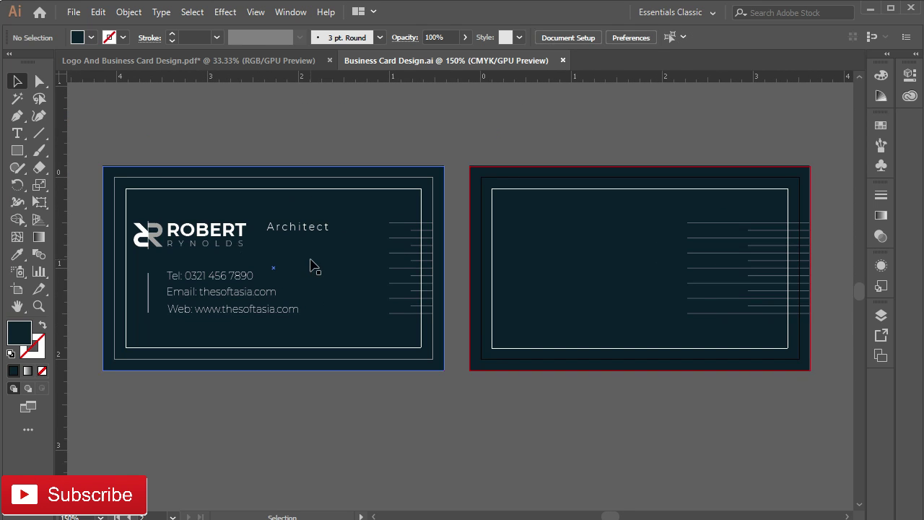
- Save the design as an Adobe PDF file
left_click(74, 12)
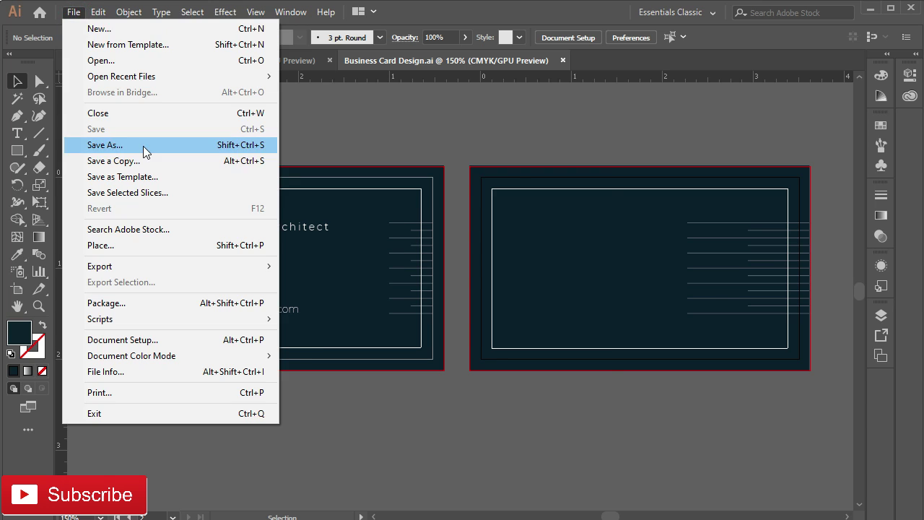
left_click(143, 145)
left_click(163, 324)
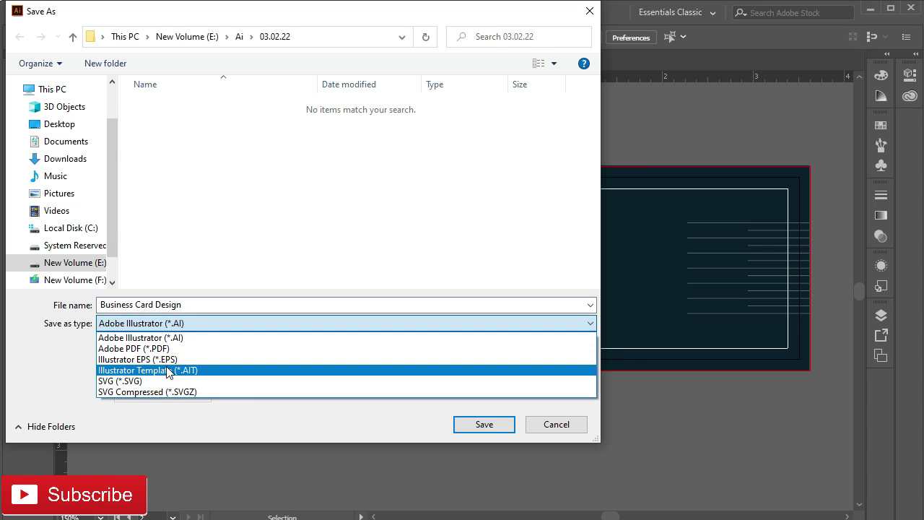
left_click(163, 348)
left_click(477, 428)
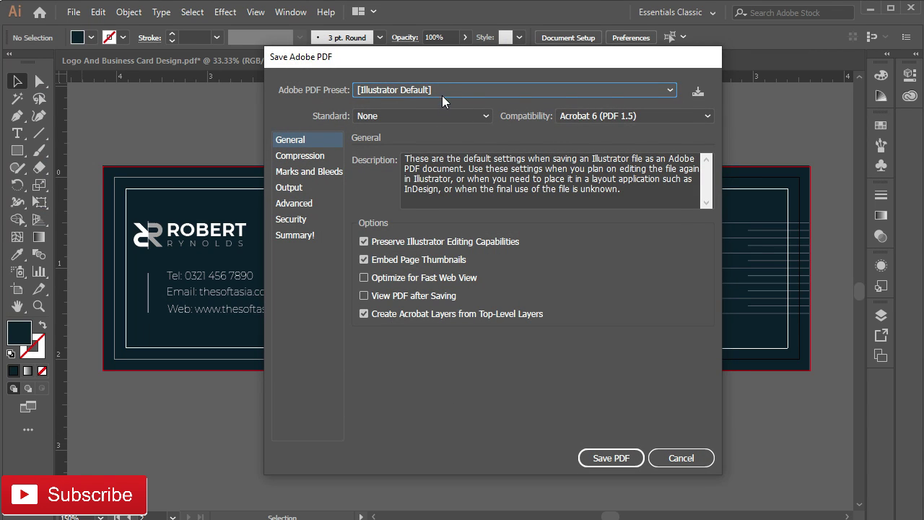
- Apply the Press Quality preset with trim marks, document bleed and 0.125 in mark offset
left_click(444, 90)
left_click(431, 209)
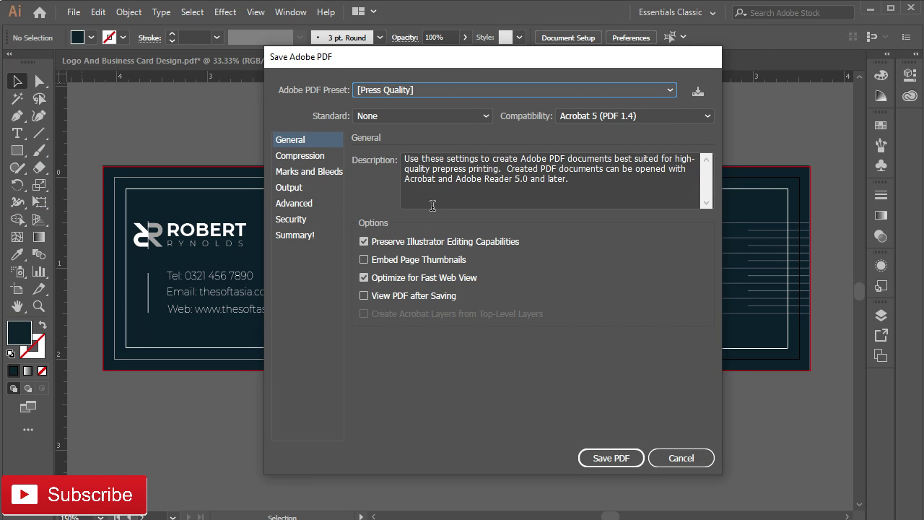
left_click(320, 170)
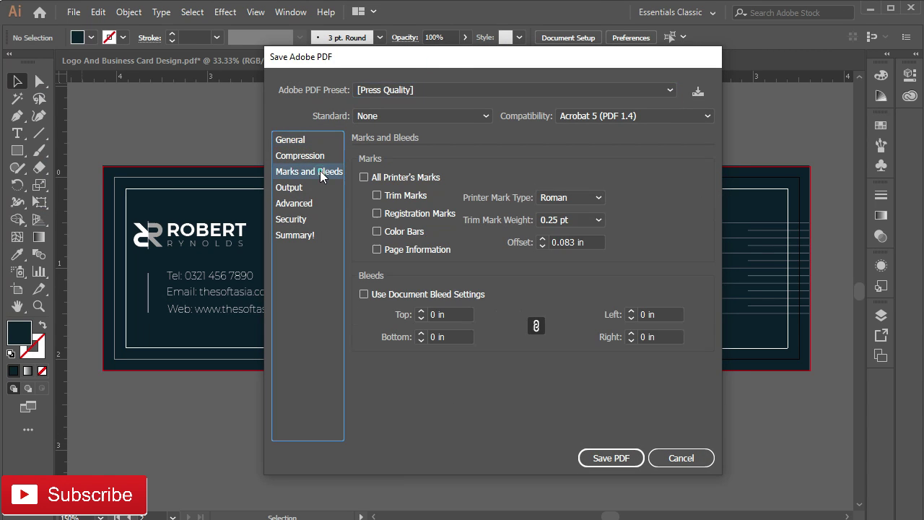
left_click(377, 195)
left_click(364, 295)
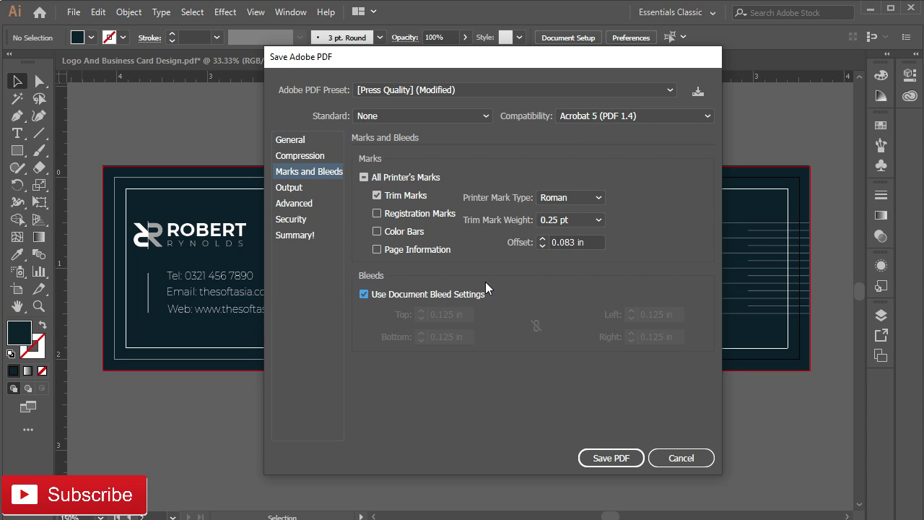
left_click(554, 242)
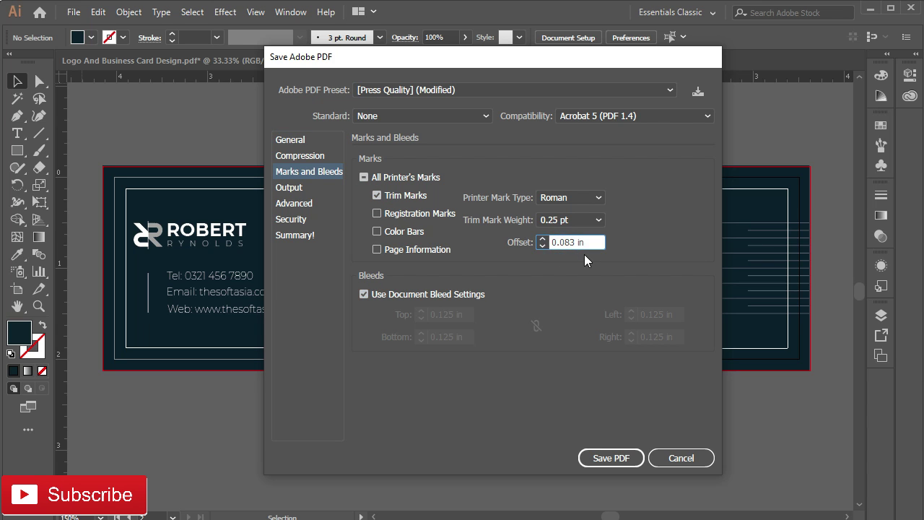
key("ctrl+a")
type("0.125 in")
- Save the PDF, then zoom in and scroll through the front and back card pages
left_click(619, 460)
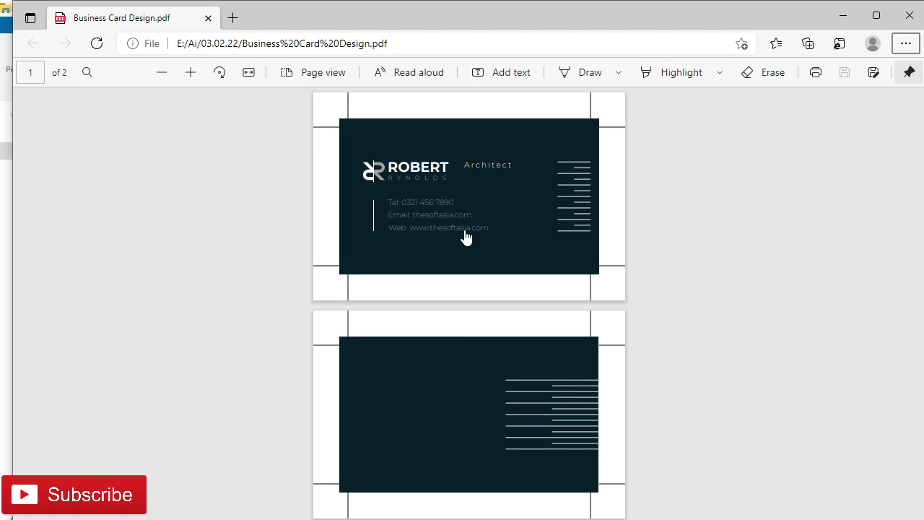
left_click(189, 73)
left_click(189, 74)
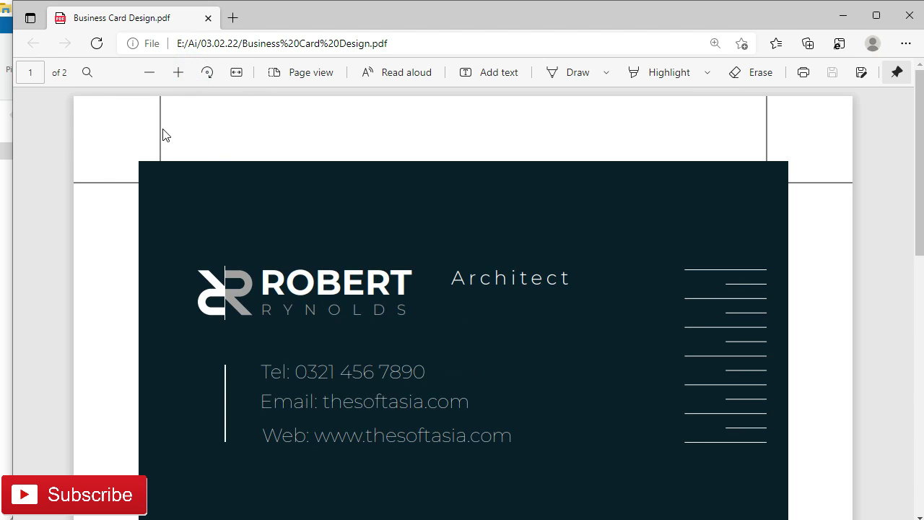
scroll(616, 289, "down", 8)
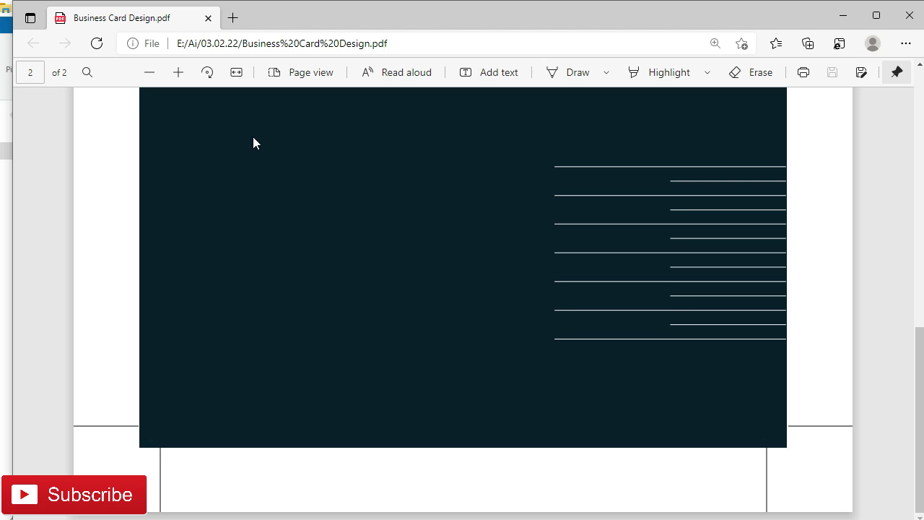
scroll(254, 145, "up", 1)
scroll(249, 252, "up", 3)
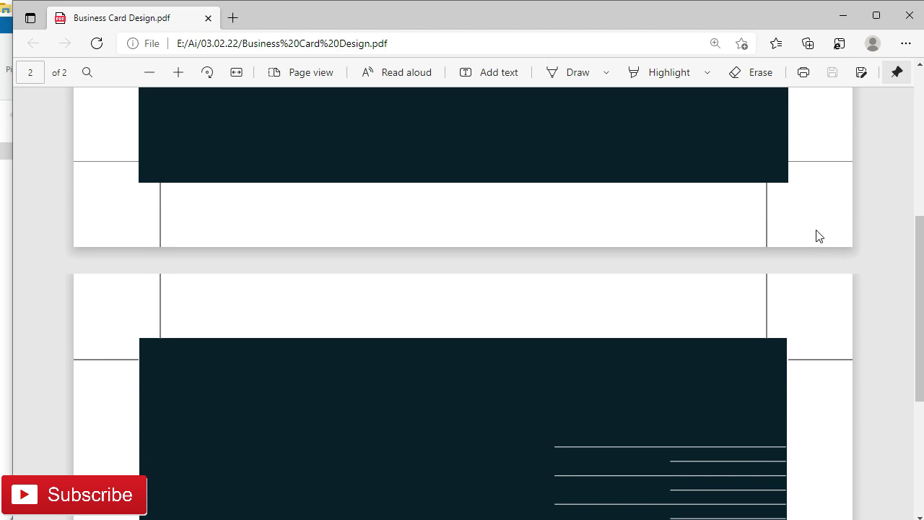
scroll(722, 191, "down", 2)
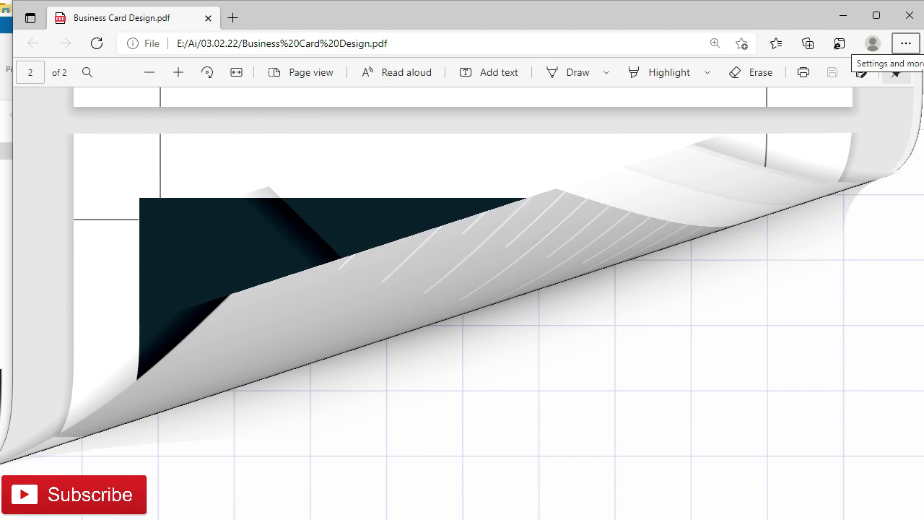